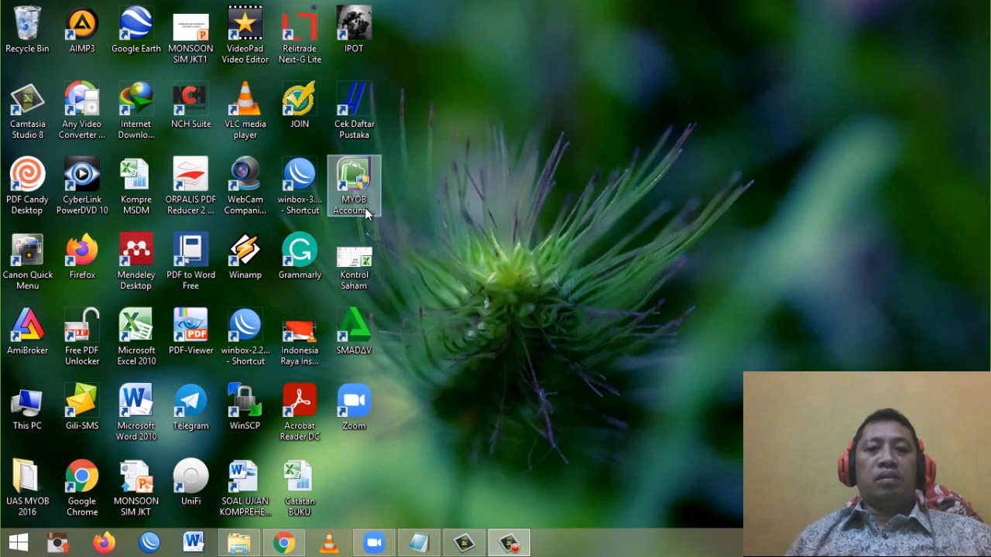
Start MYOB Accounting and open the company file Warung Abadi.myo from the Materi MYOB folder.
click(345, 194)
double_click(345, 194)
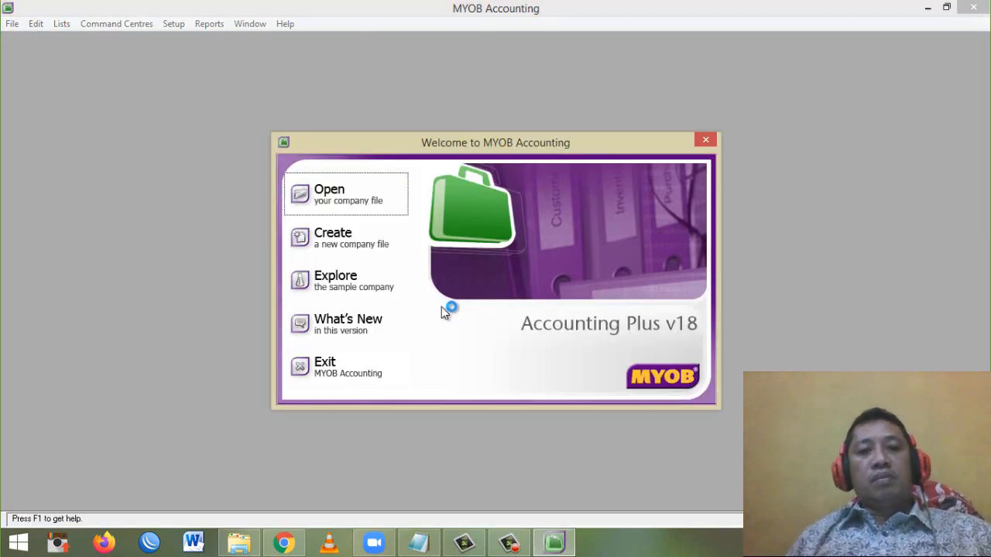
click(346, 201)
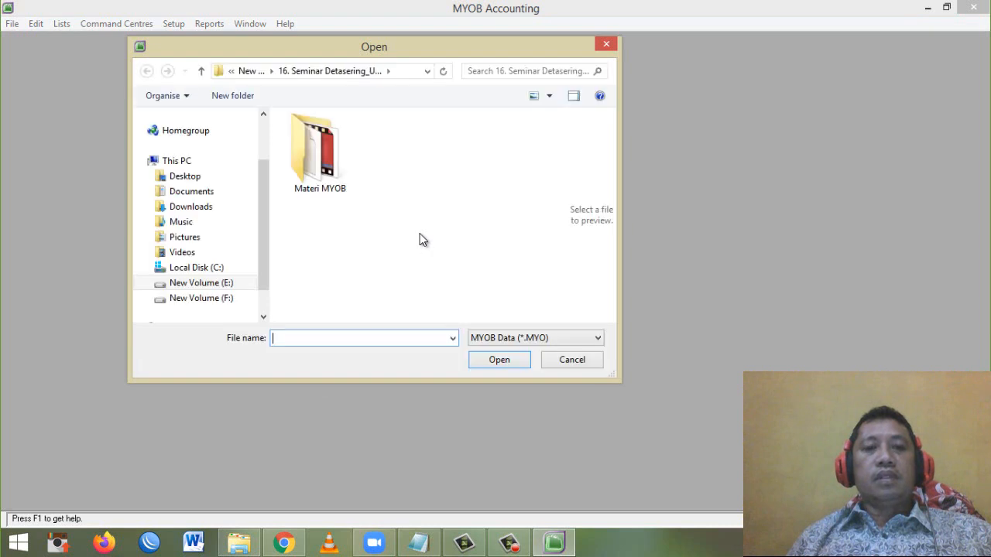
double_click(311, 154)
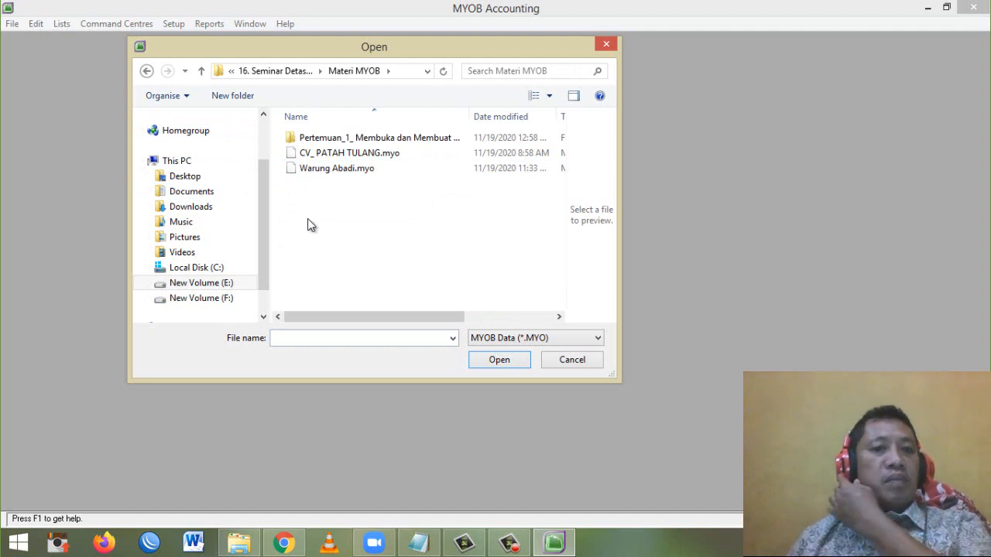
double_click(329, 171)
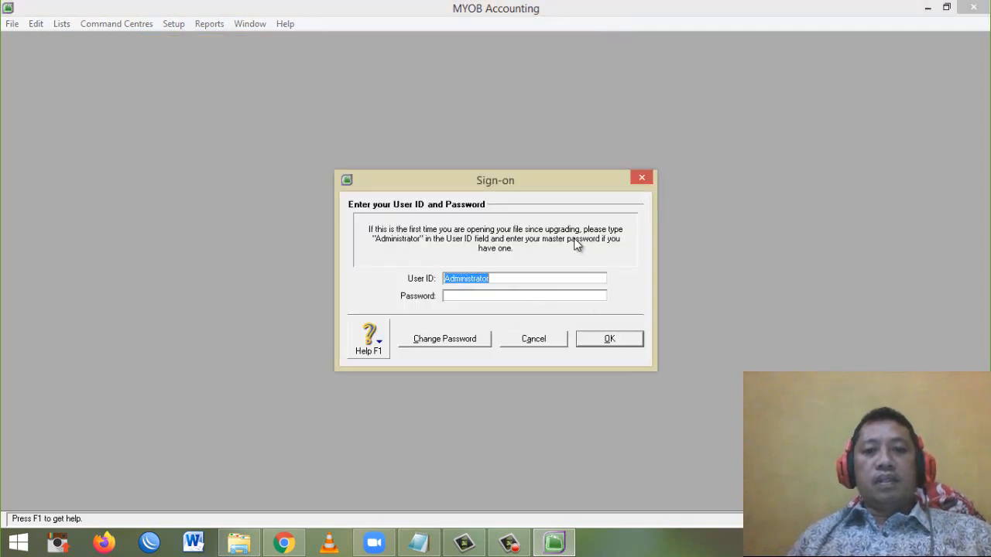
Sign on as Administrator without running data verification, and maximize the Command Centre window.
click(619, 341)
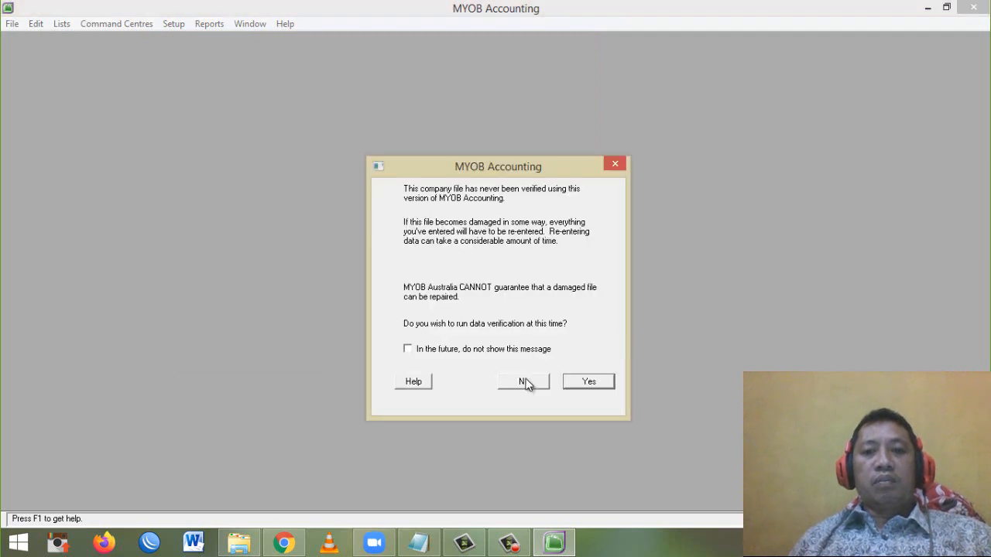
click(524, 382)
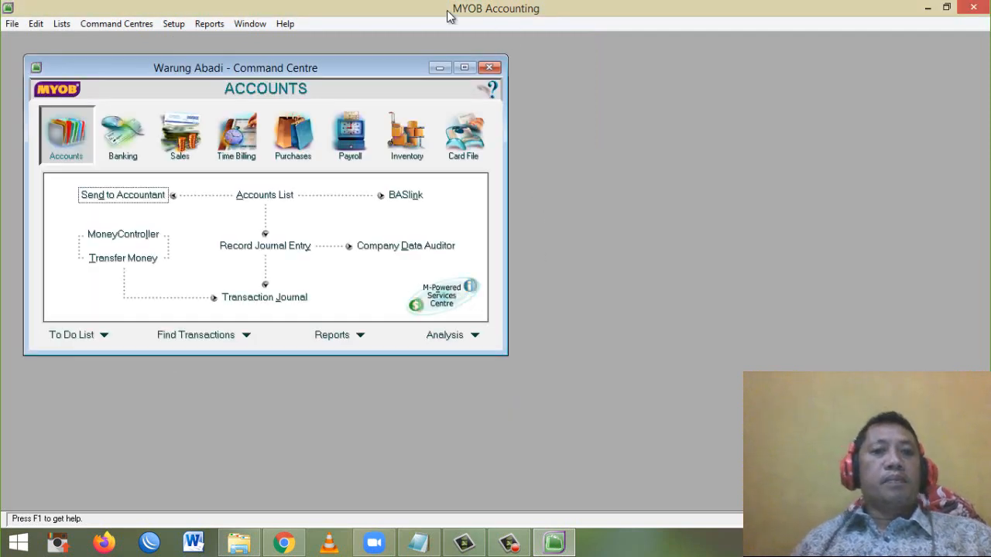
double_click(312, 68)
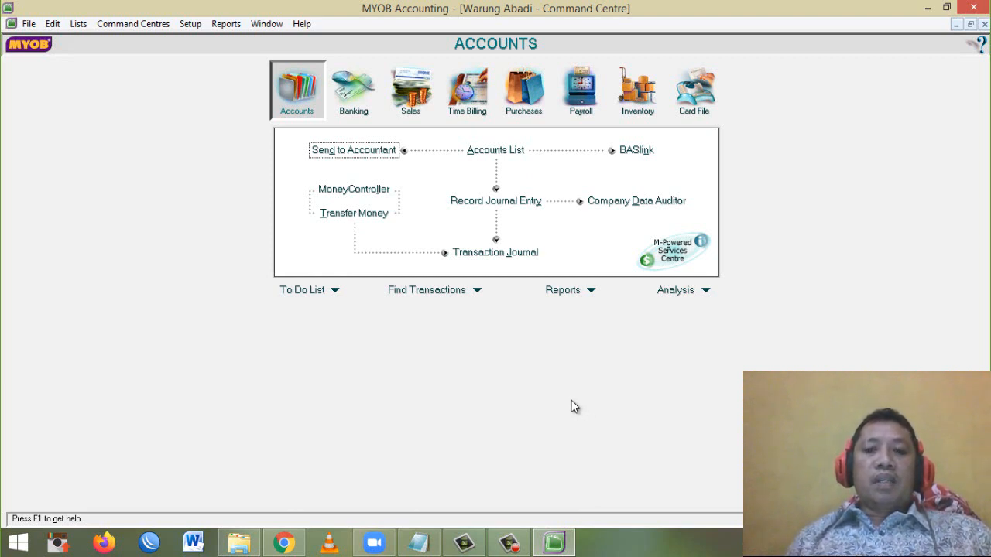
Look through the Banking, Sales, Time Billing, Purchases, Inventory, Card File and Payroll command centres and return to Accounts.
click(346, 93)
click(411, 92)
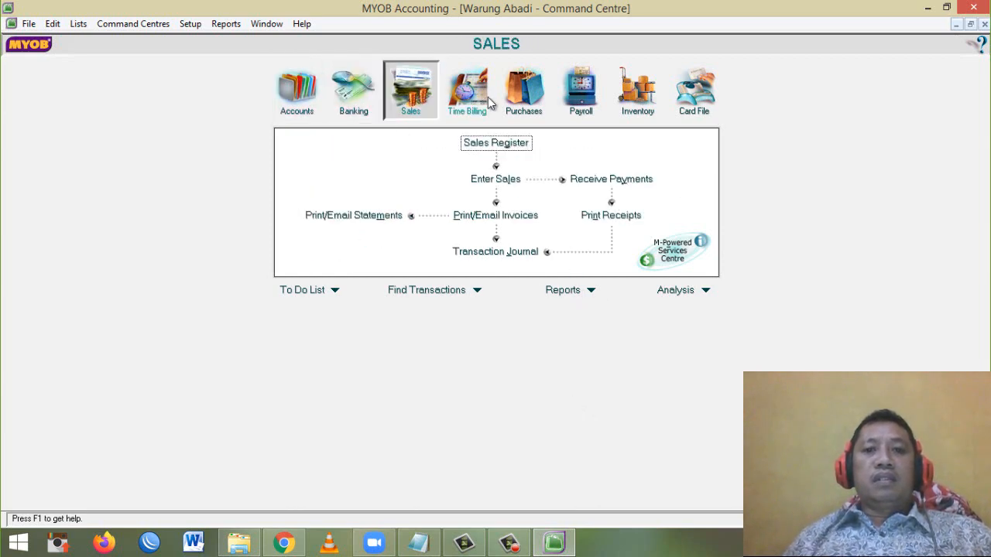
click(467, 91)
click(517, 97)
click(637, 91)
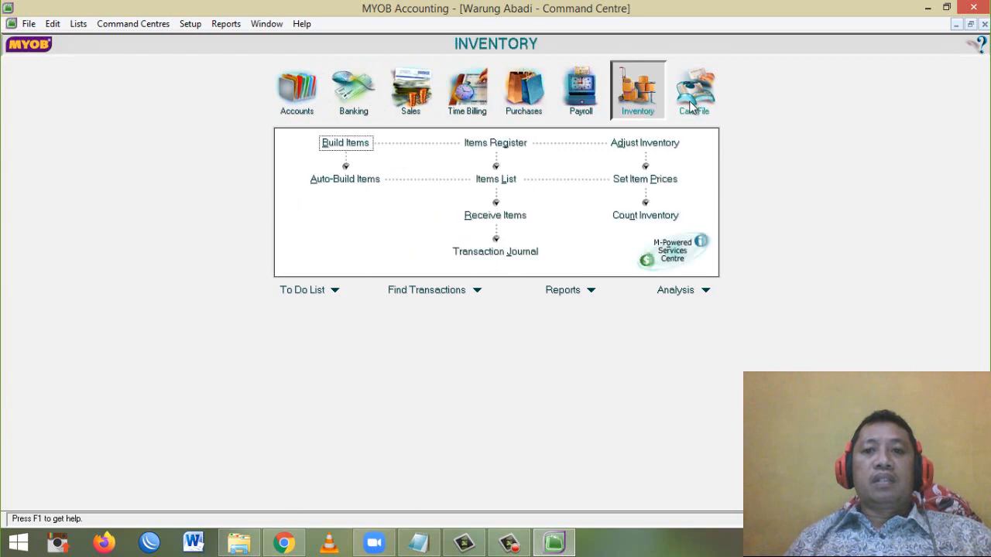
click(693, 92)
click(596, 99)
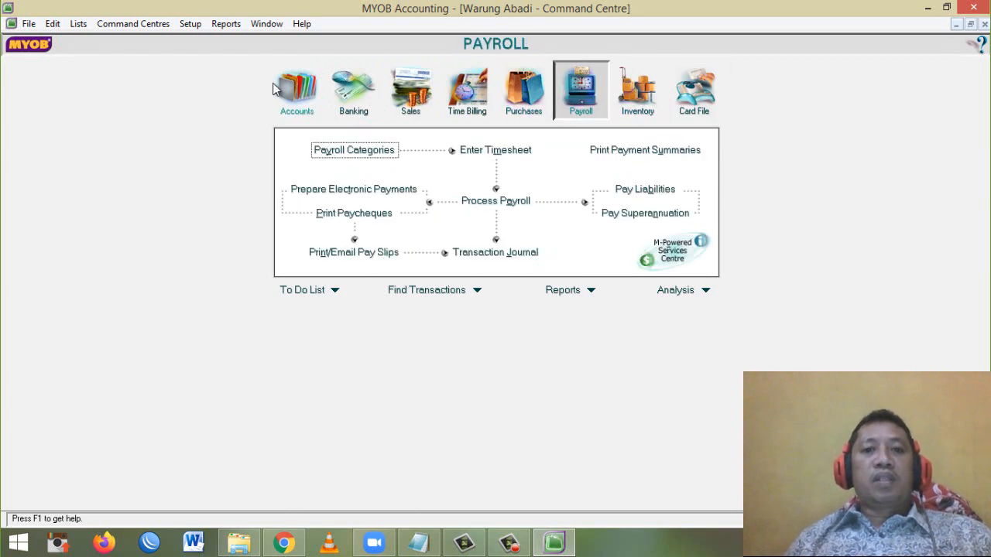
click(296, 92)
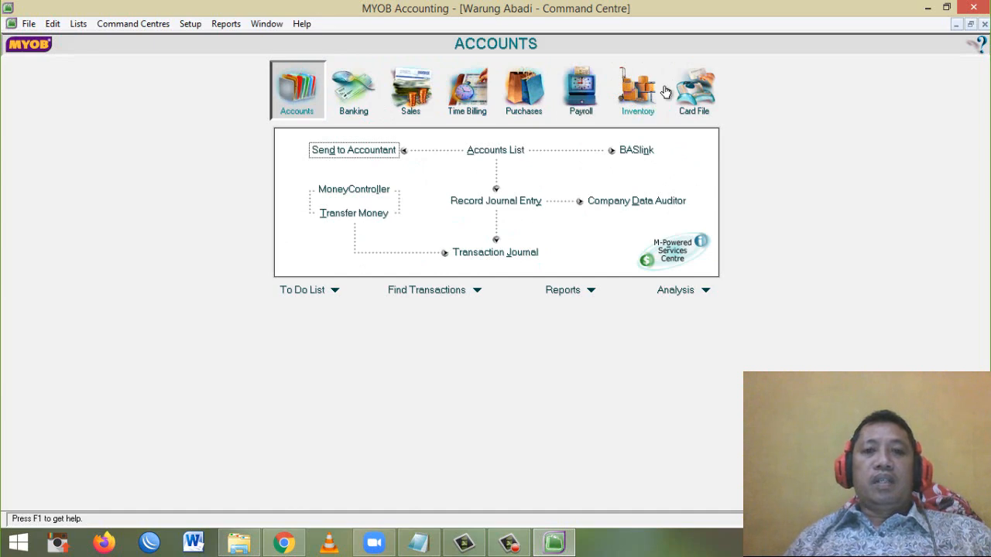
Open the Accounts List and restore the program to a movable window, enlarged to fit the whole list.
click(500, 153)
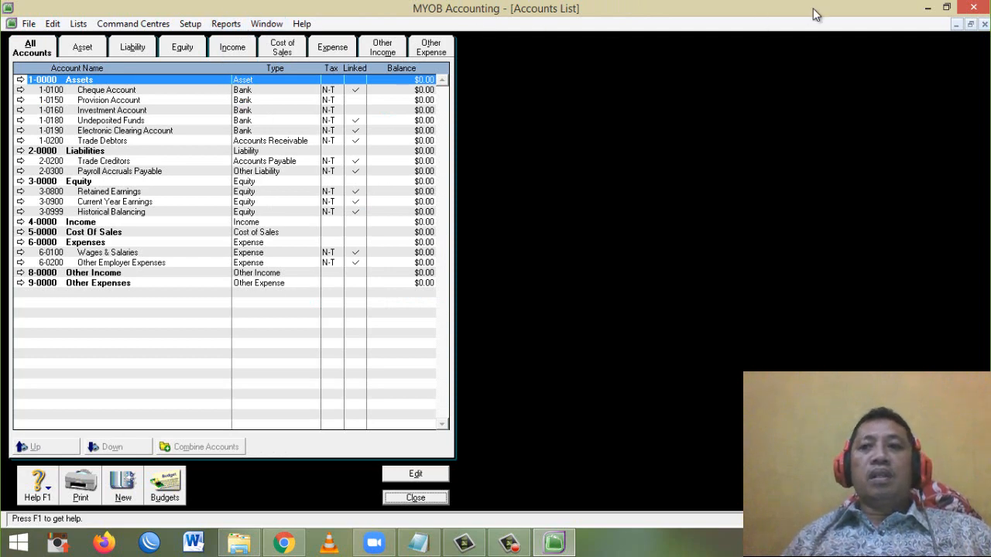
click(950, 11)
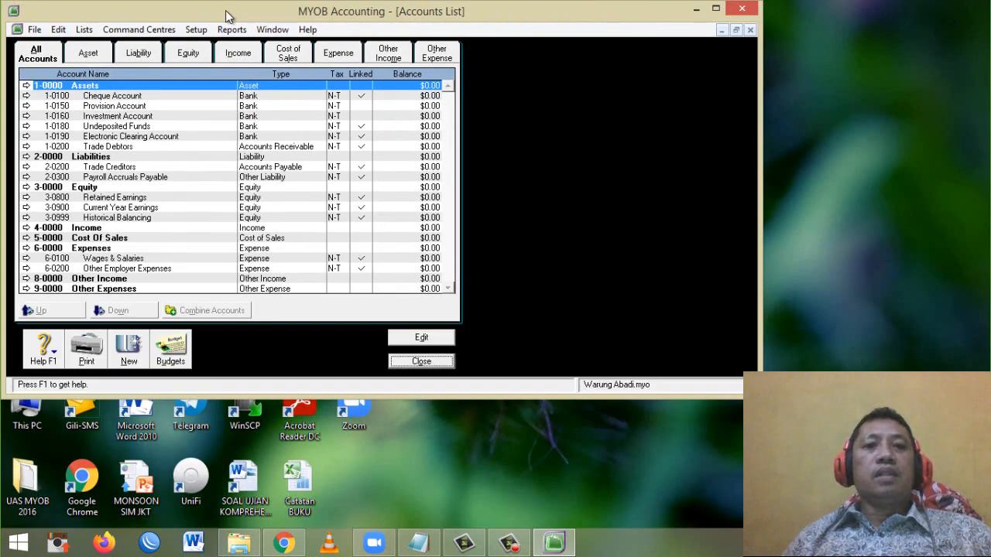
drag(226, 10, 373, 36)
drag(456, 425, 455, 507)
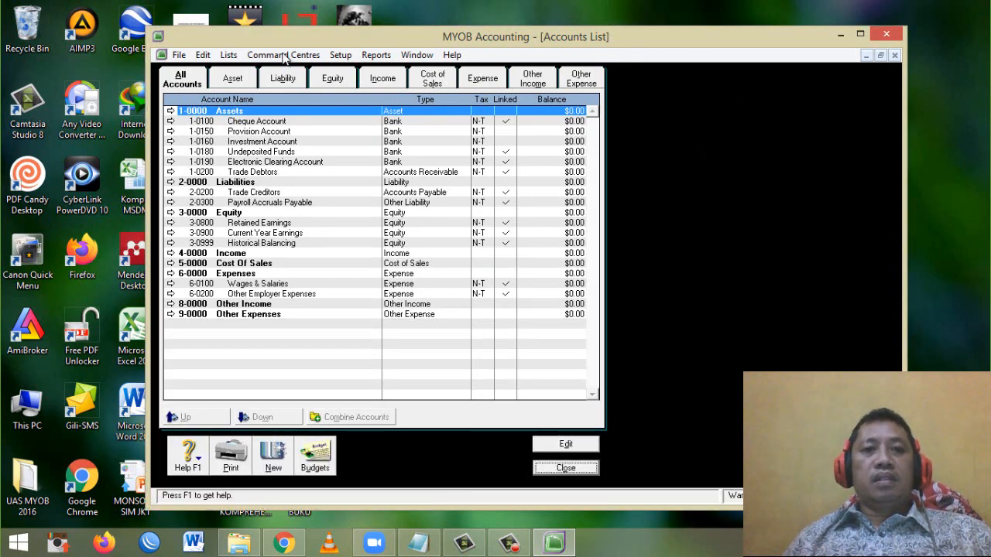
Review the accounts by classification, from Asset and Liability through Other Expense, and return to the list of all accounts.
click(235, 78)
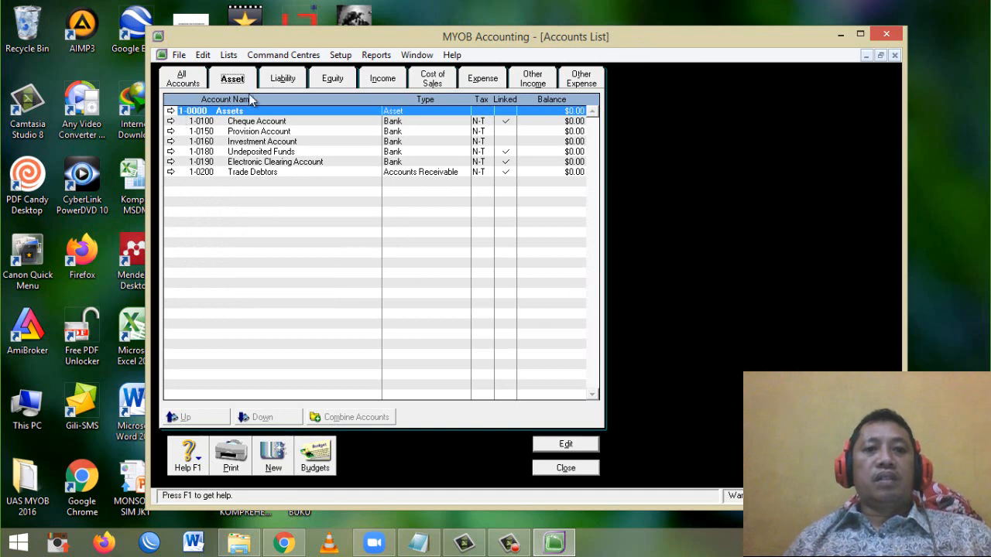
click(283, 84)
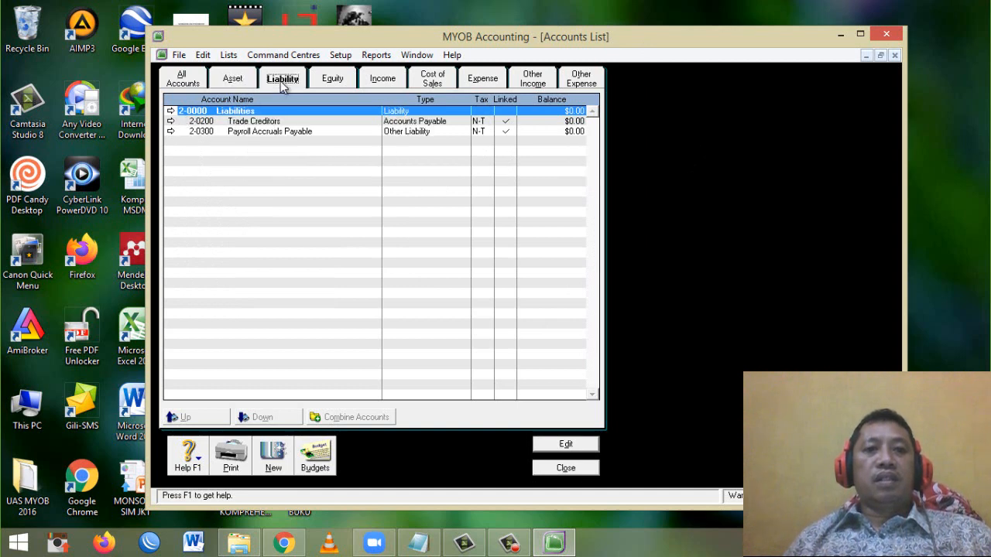
click(333, 82)
click(382, 79)
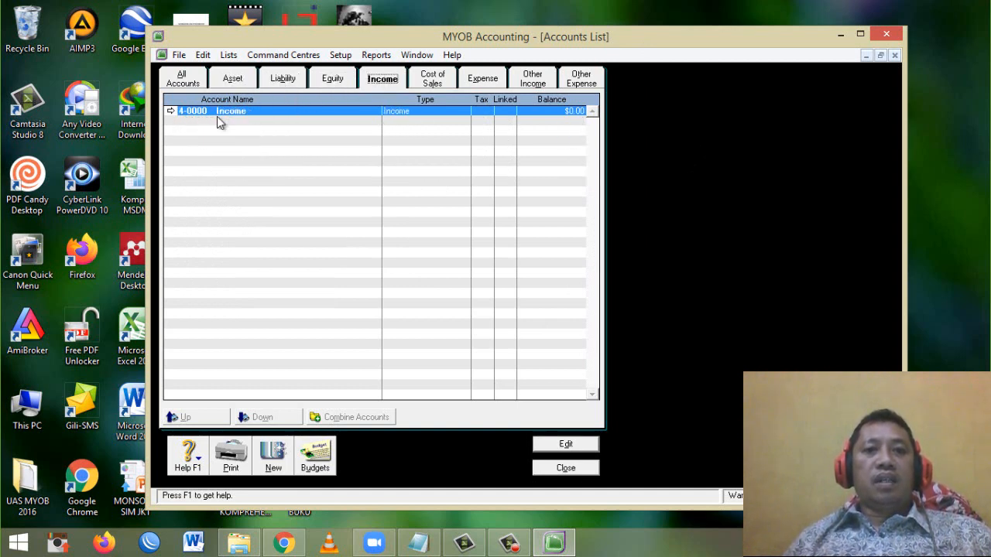
click(423, 84)
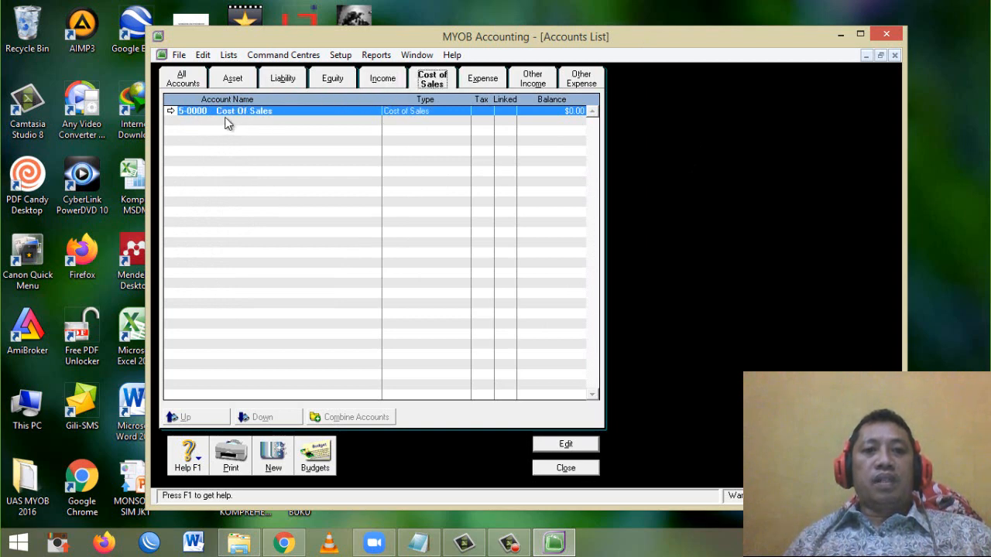
click(483, 81)
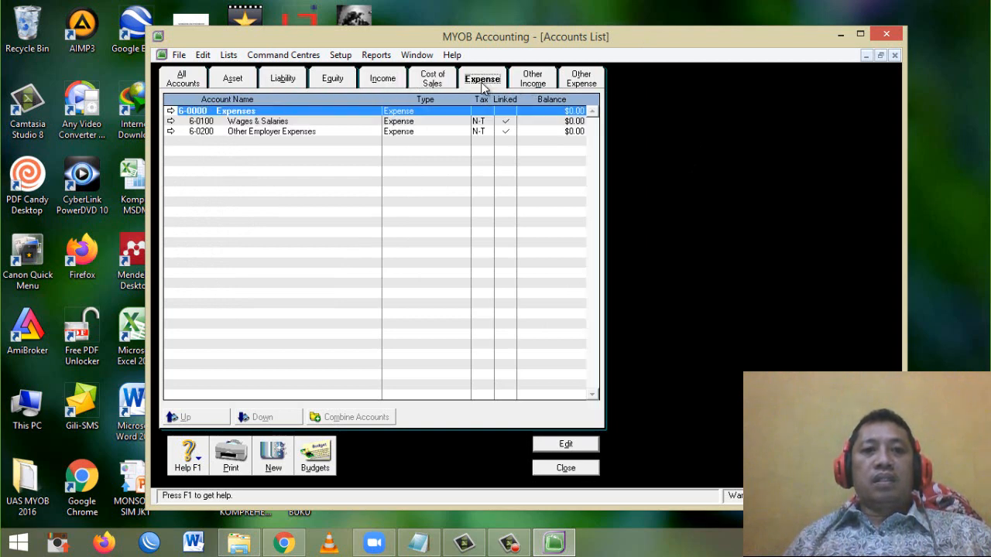
click(537, 87)
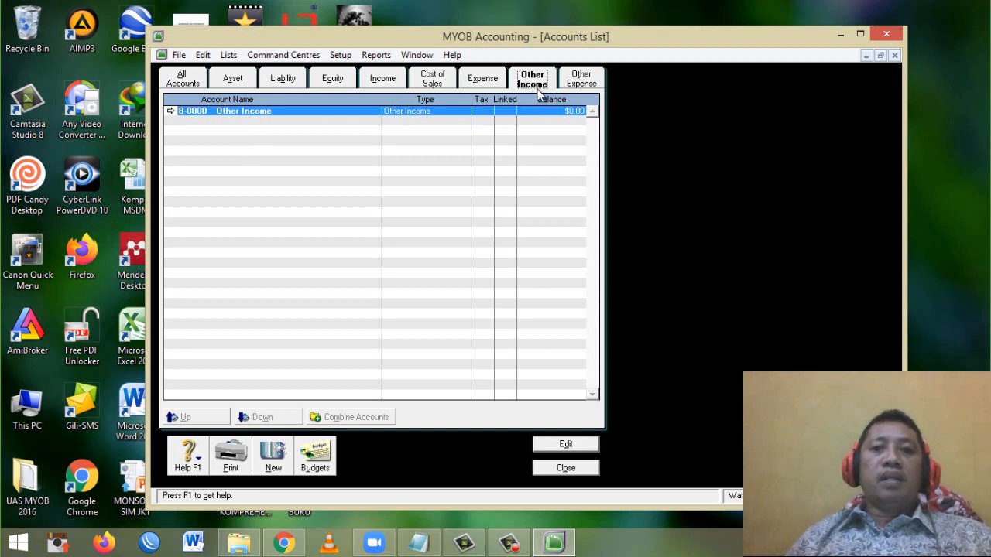
click(582, 82)
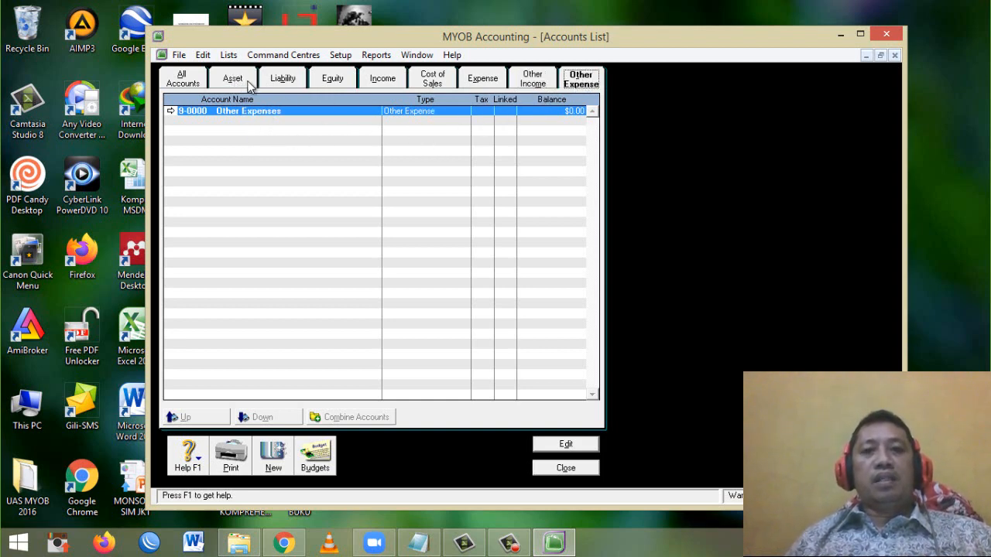
click(185, 82)
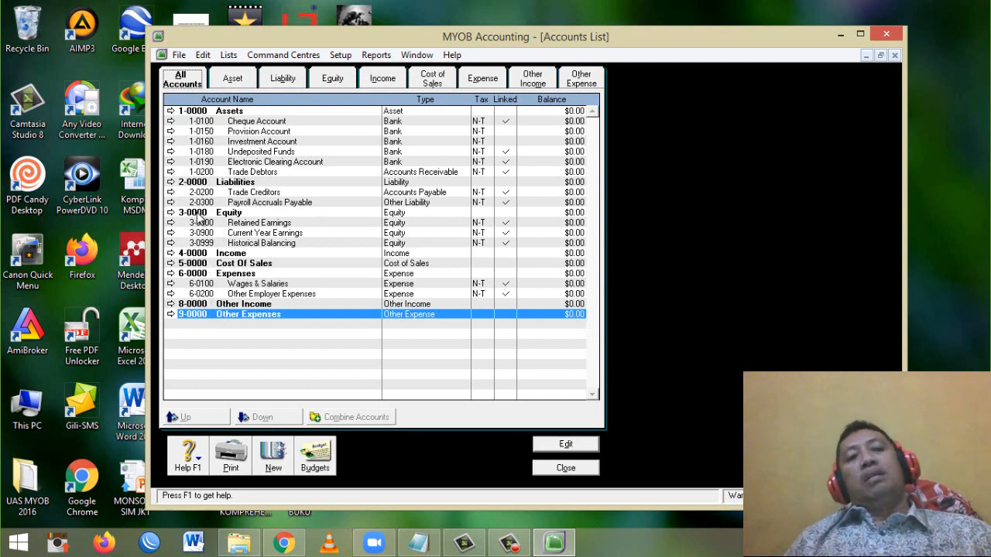
View the profile fields of a blank new account and return to the Accounts List without entering anything.
click(279, 458)
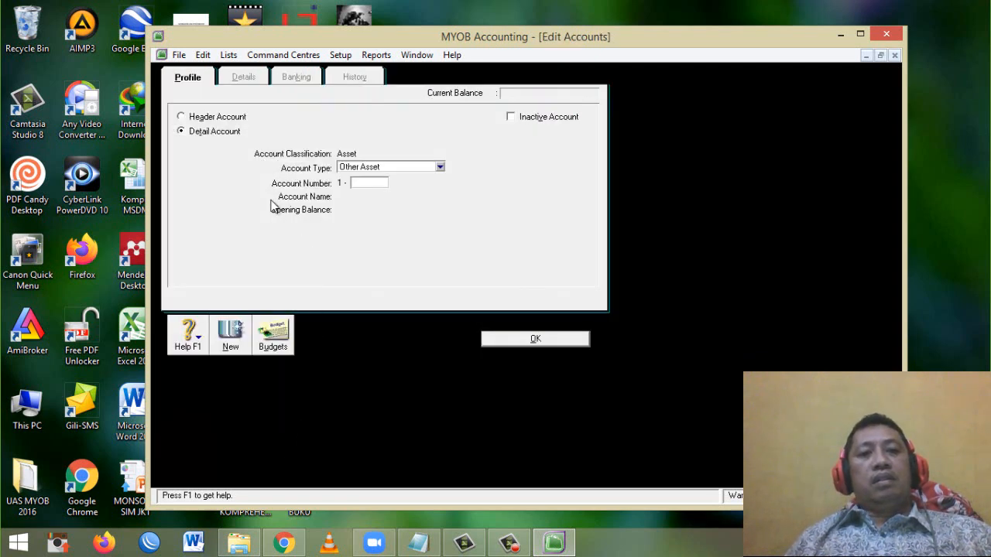
click(544, 340)
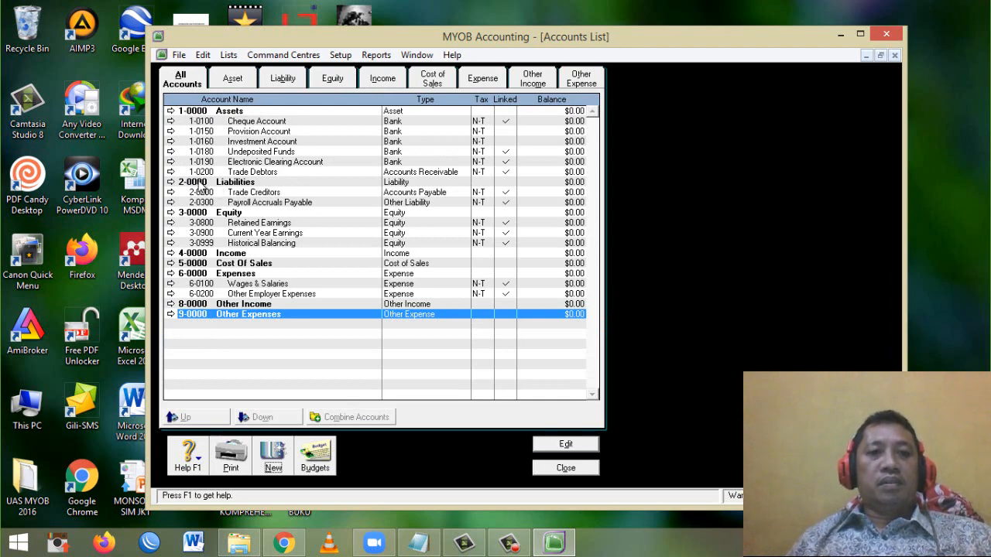
Examine how the detail accounts are numbered and grouped under the Assets and Liabilities header accounts.
click(245, 123)
click(243, 132)
click(246, 141)
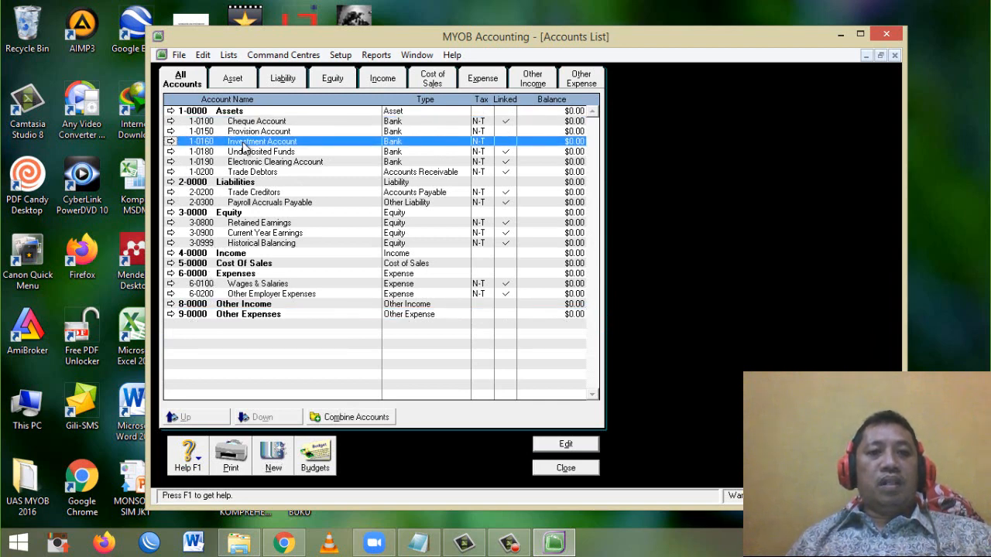
click(244, 153)
click(246, 162)
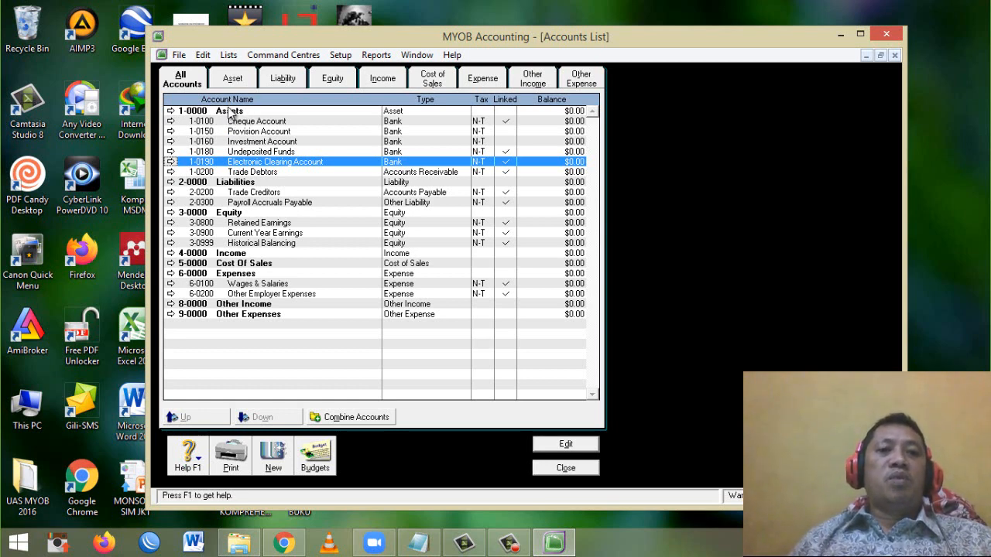
click(229, 113)
click(245, 142)
click(236, 124)
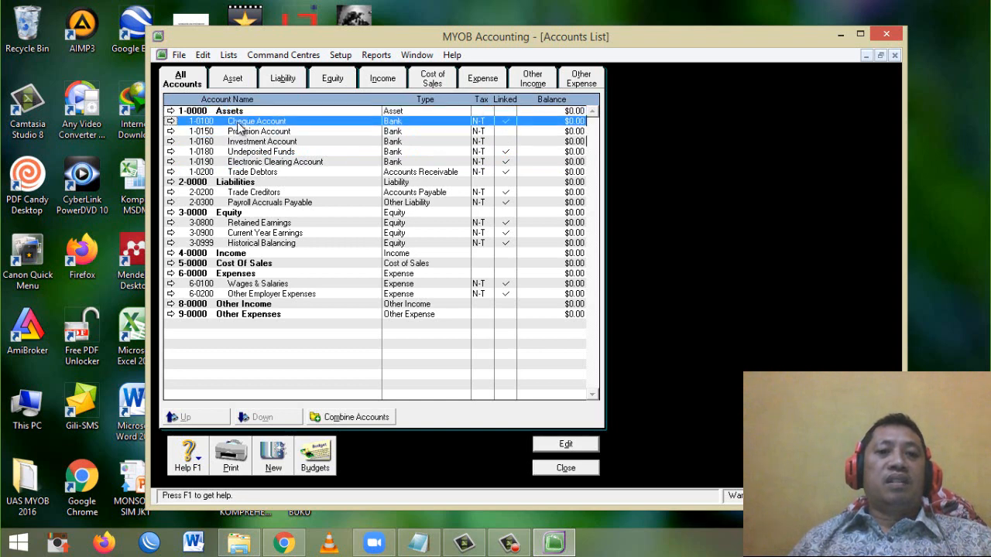
click(238, 139)
click(238, 143)
click(229, 113)
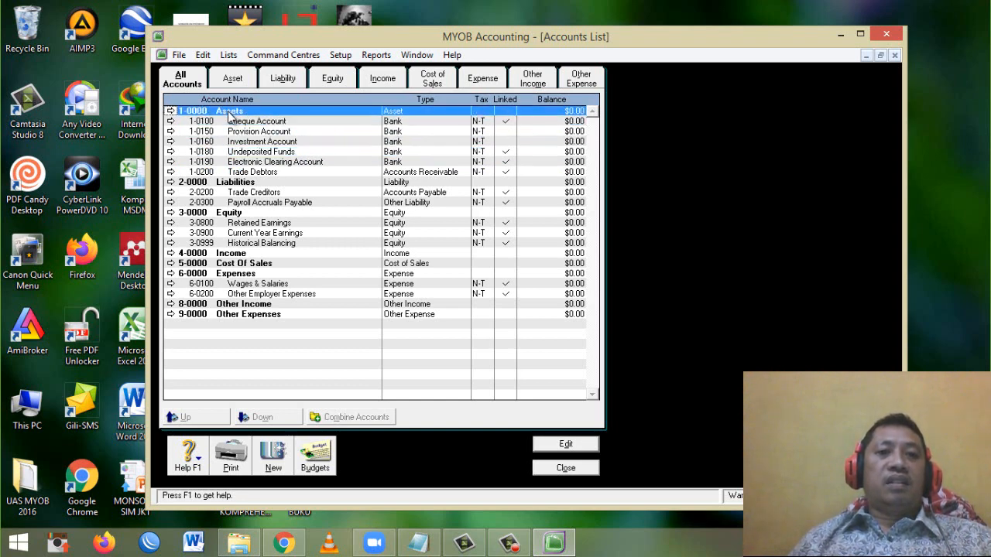
click(231, 122)
click(219, 113)
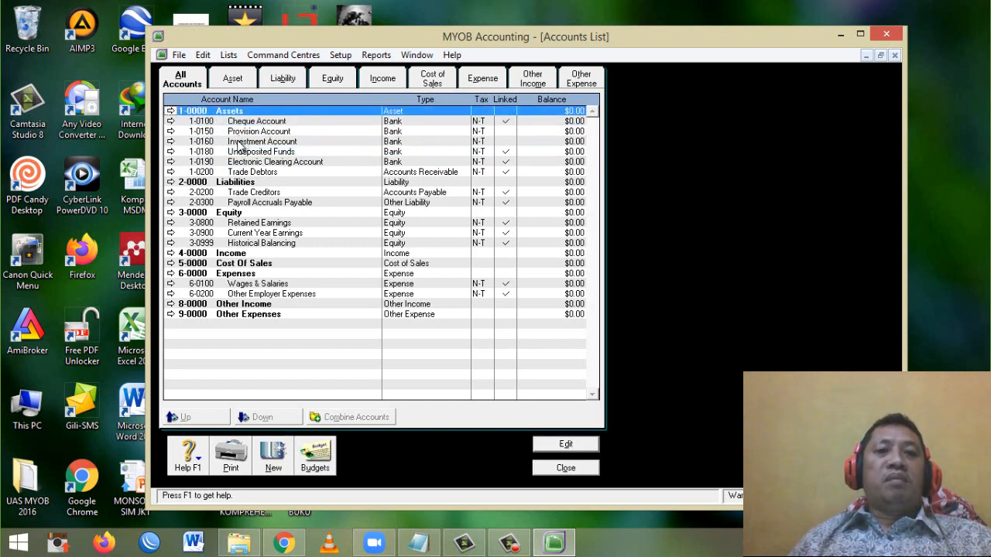
click(243, 172)
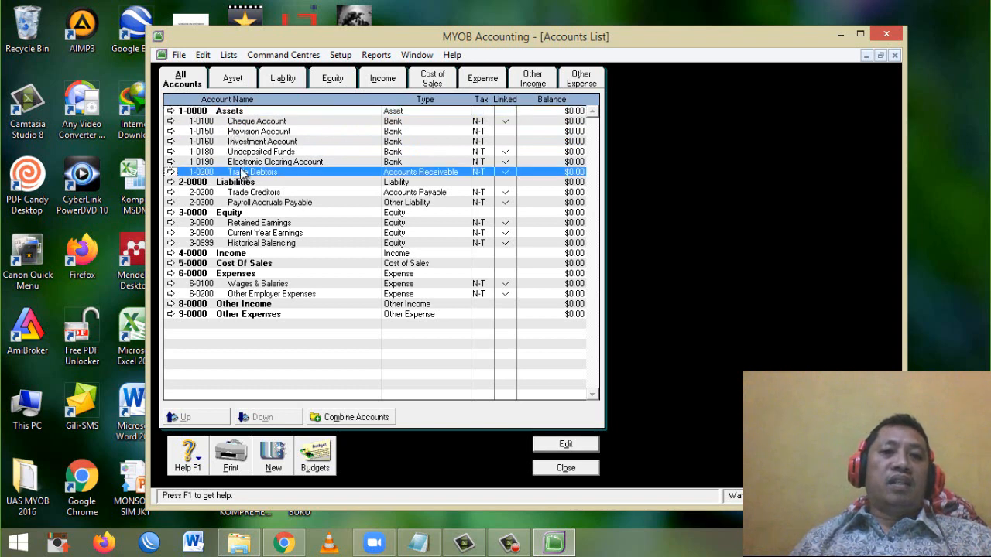
click(227, 113)
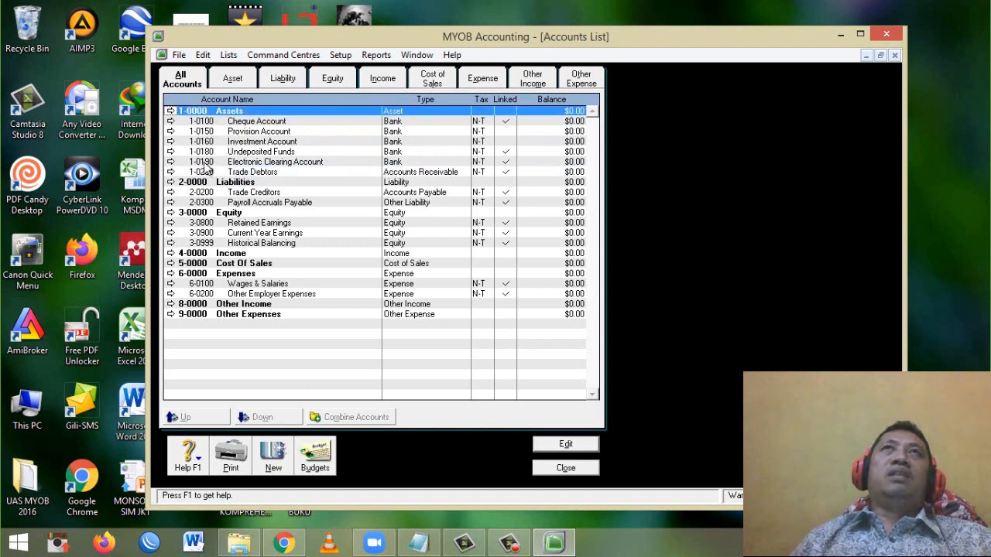
click(232, 124)
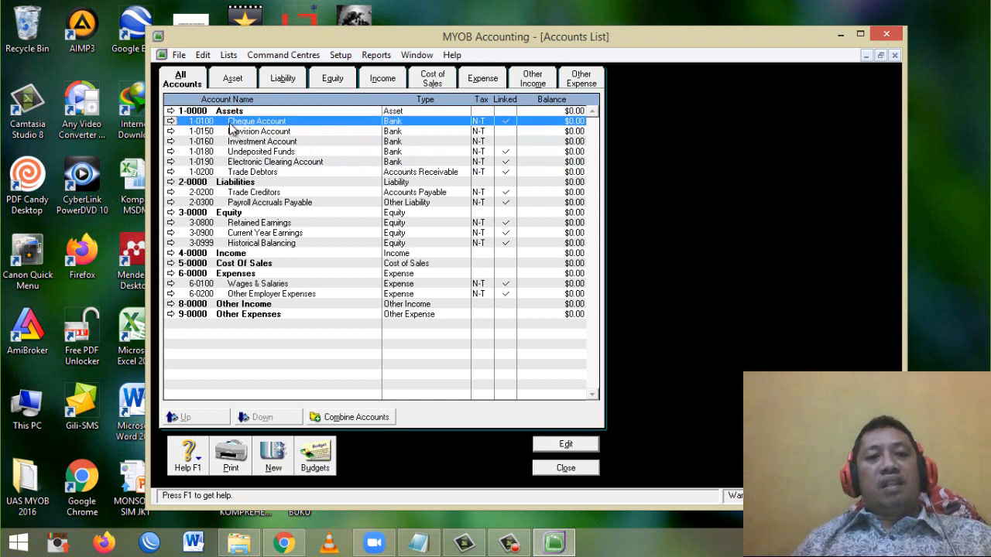
click(237, 162)
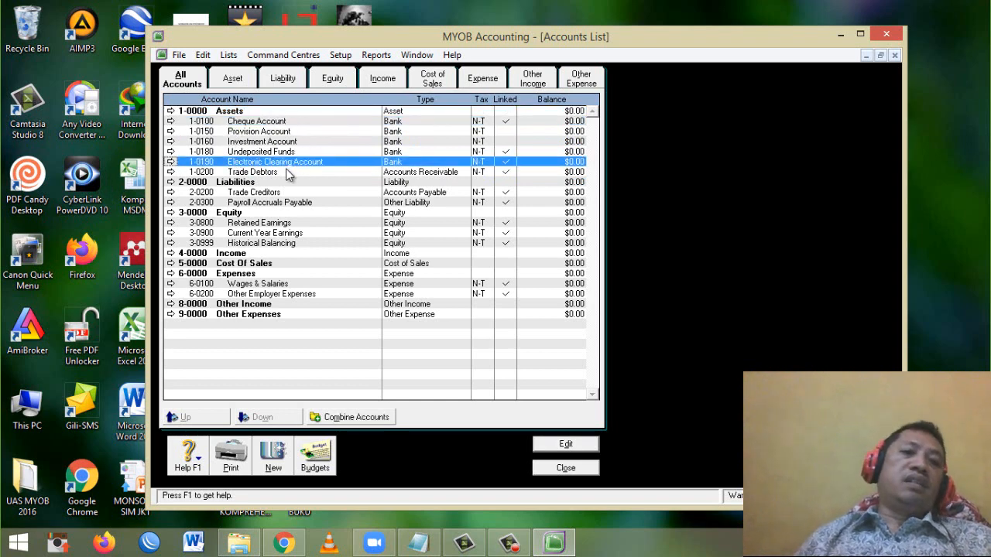
click(205, 182)
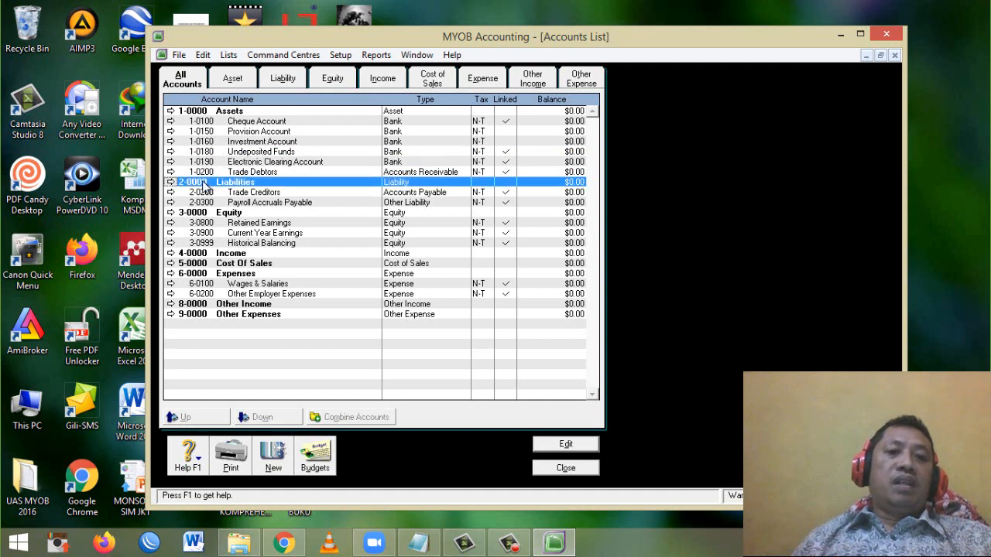
click(262, 203)
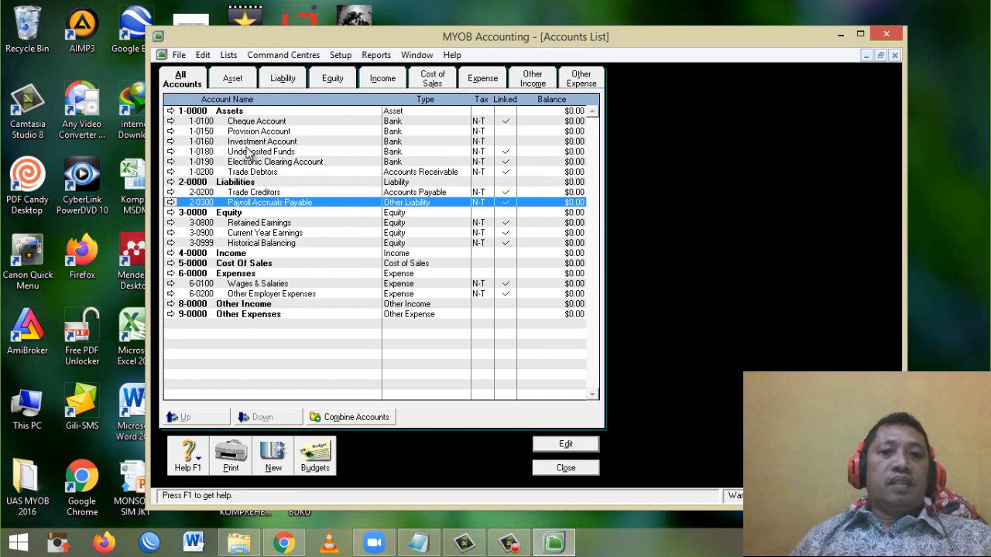
Examine the header accounts in the Accounts List, from 1-0000 Assets down to 9-0000 Other Expenses.
click(193, 112)
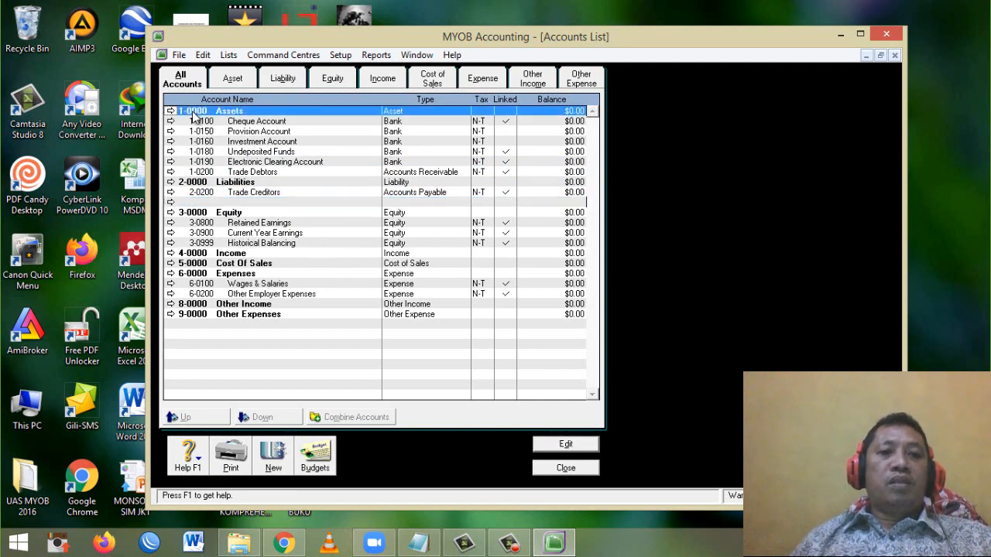
click(215, 183)
click(218, 214)
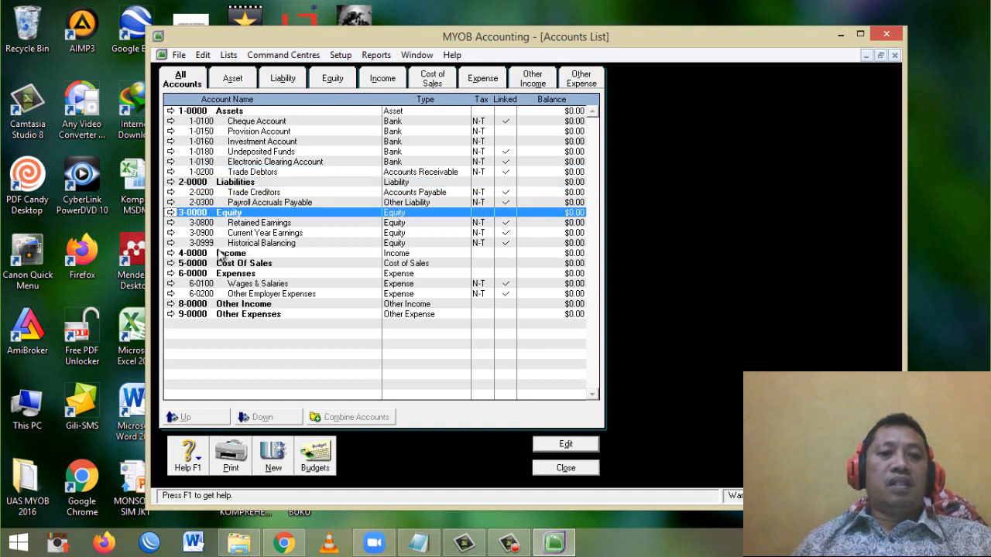
click(221, 255)
click(223, 314)
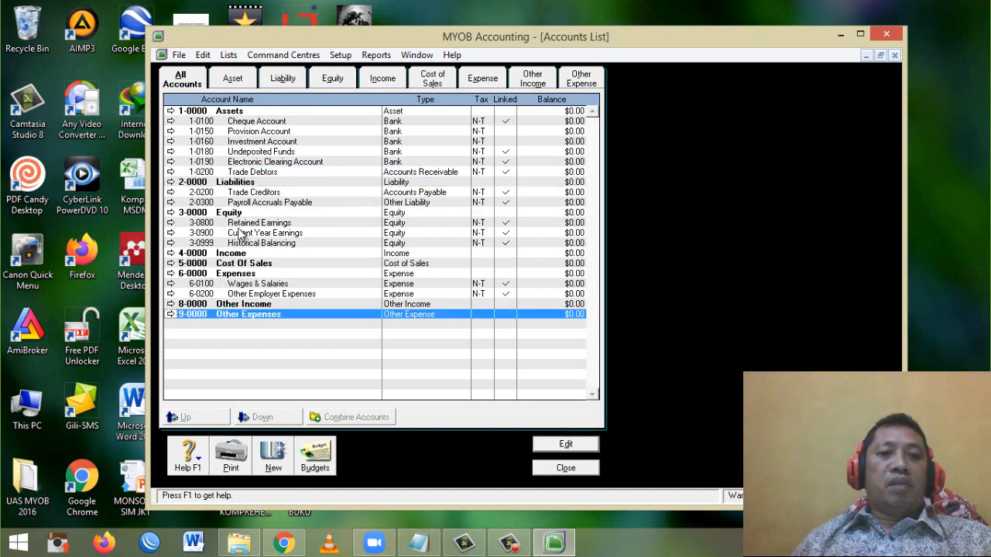
Rename the 1-0000 Assets header account as HARTA and save it.
click(195, 112)
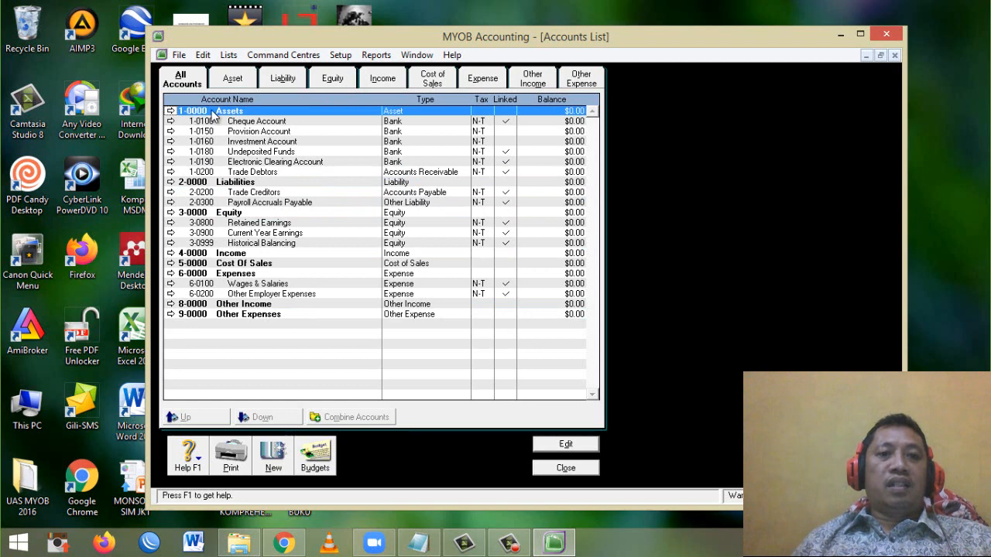
click(171, 112)
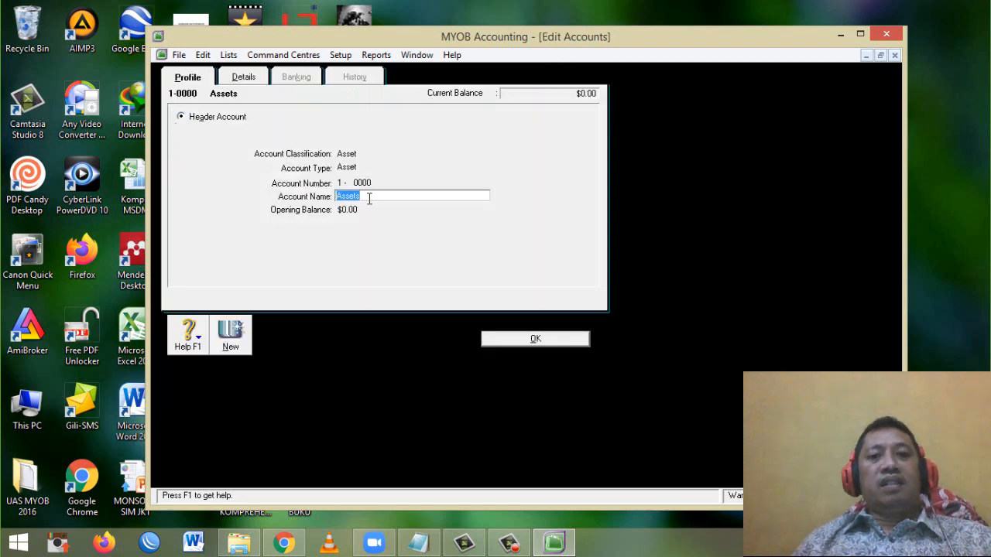
text(H)
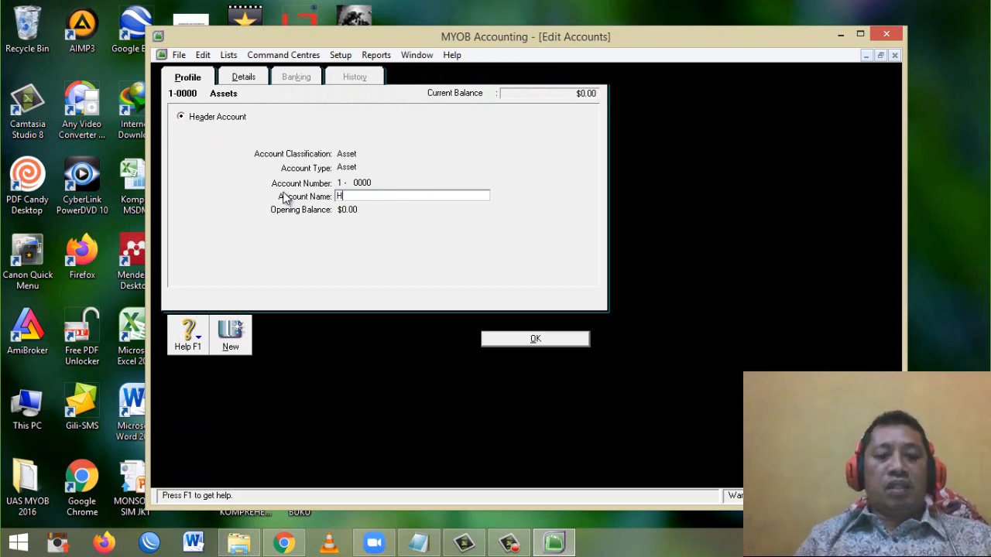
text(arTA)
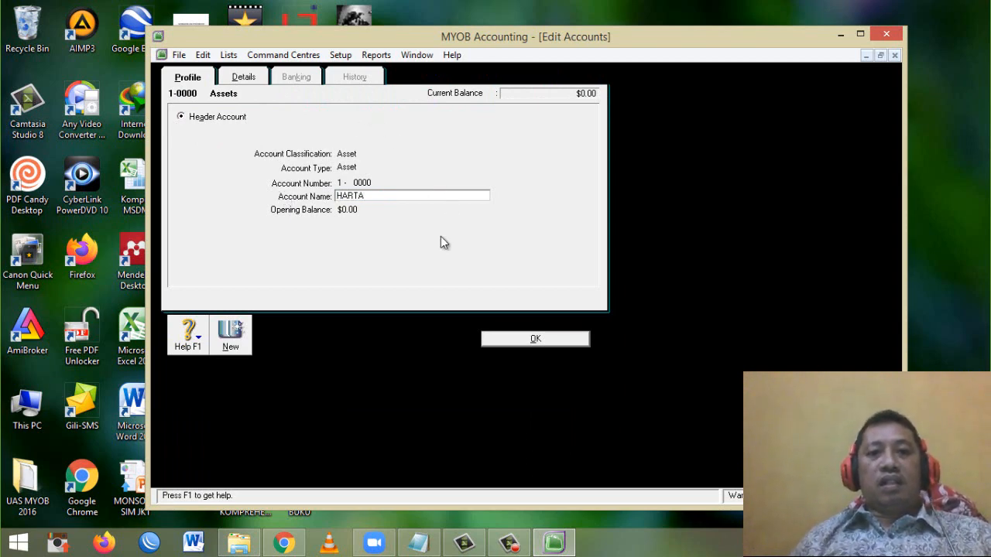
click(507, 343)
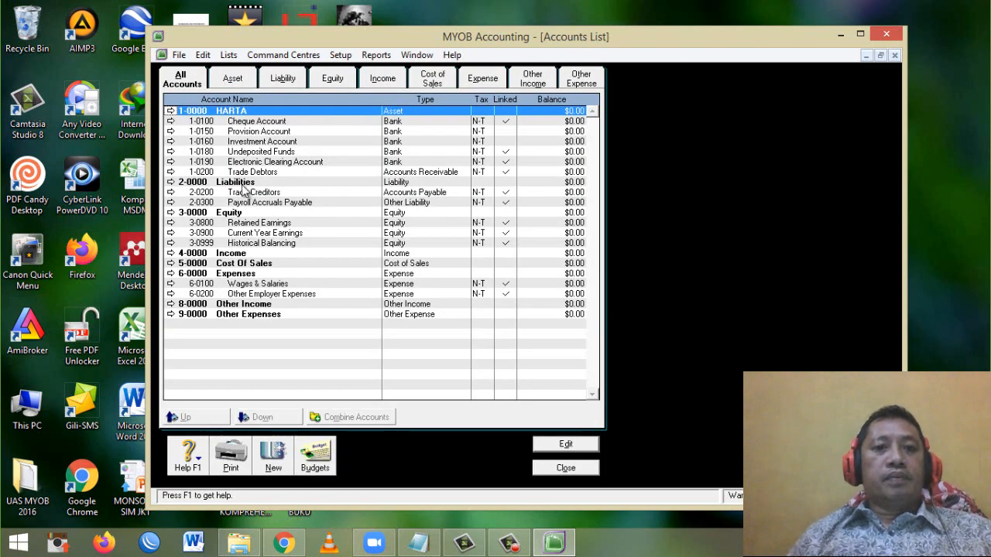
Rename the 2-0000 Liabilities header account as HUTANG and the 3-0000 Equity header account as MODAL.
double_click(229, 182)
text(HUTANG)
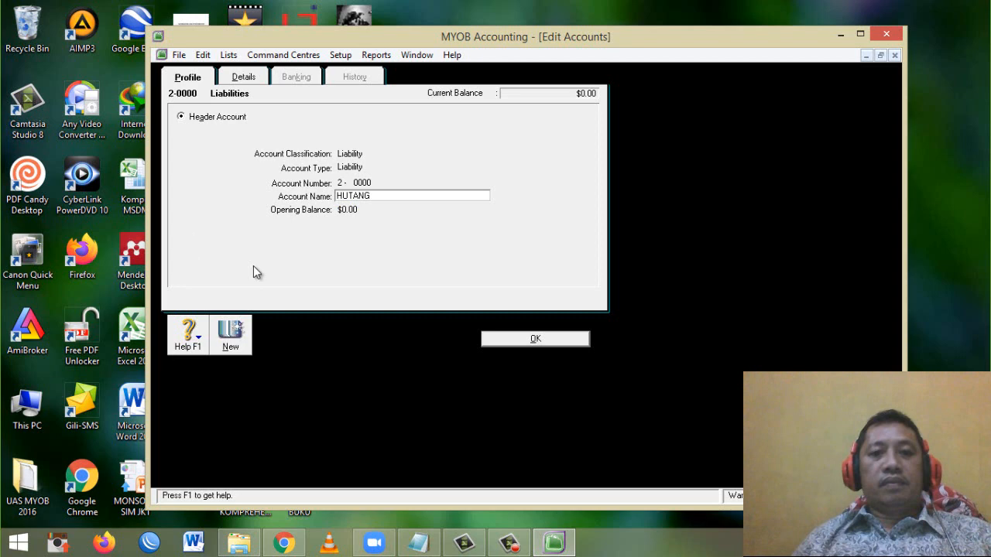
click(523, 339)
double_click(222, 214)
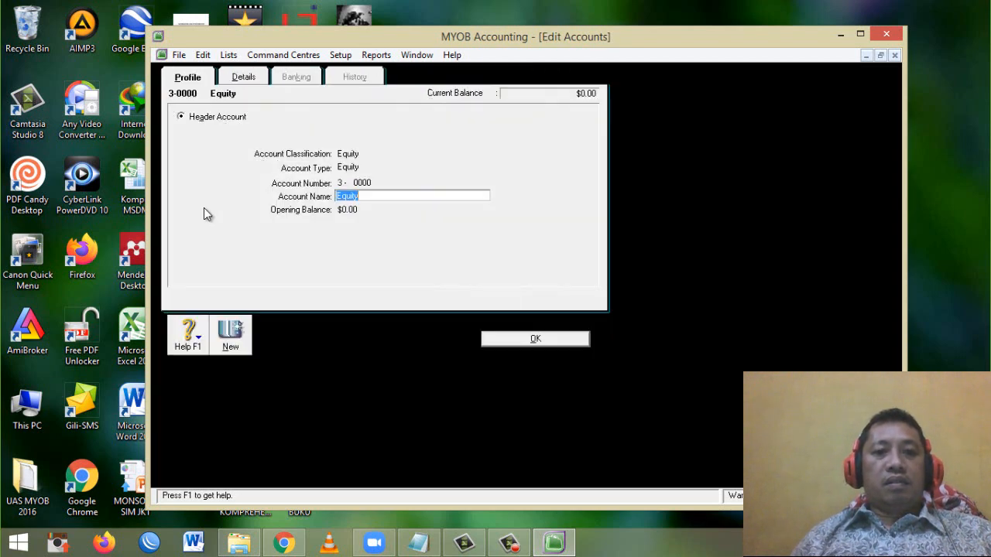
text(MODAL)
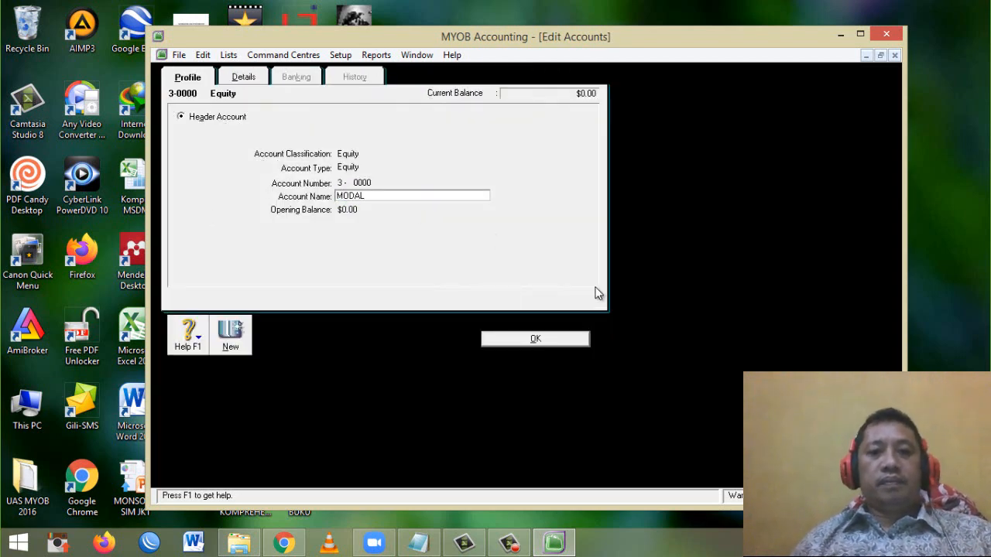
click(548, 338)
Rename the 4-0000 Income header account as PENDAPATAN and save it.
double_click(214, 254)
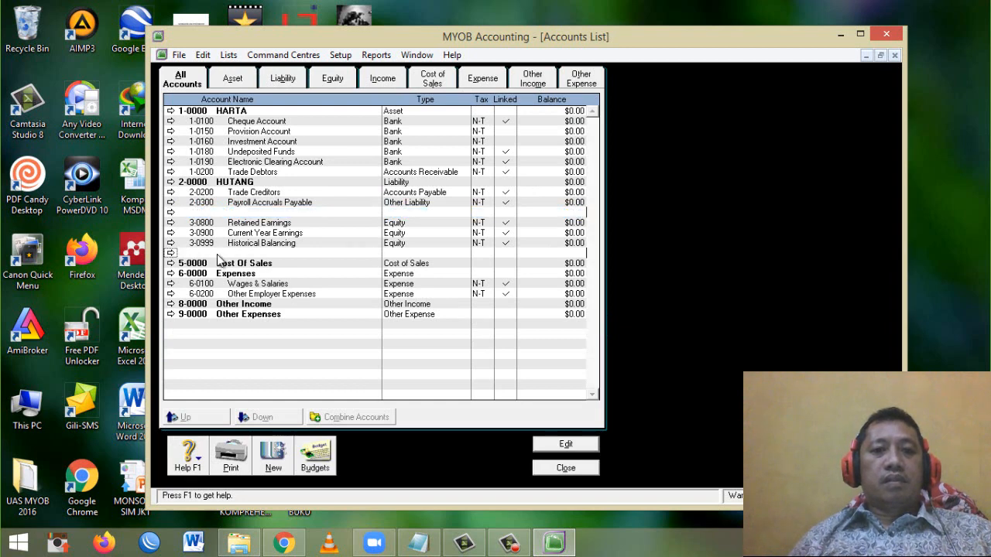
text(PENDAPA)
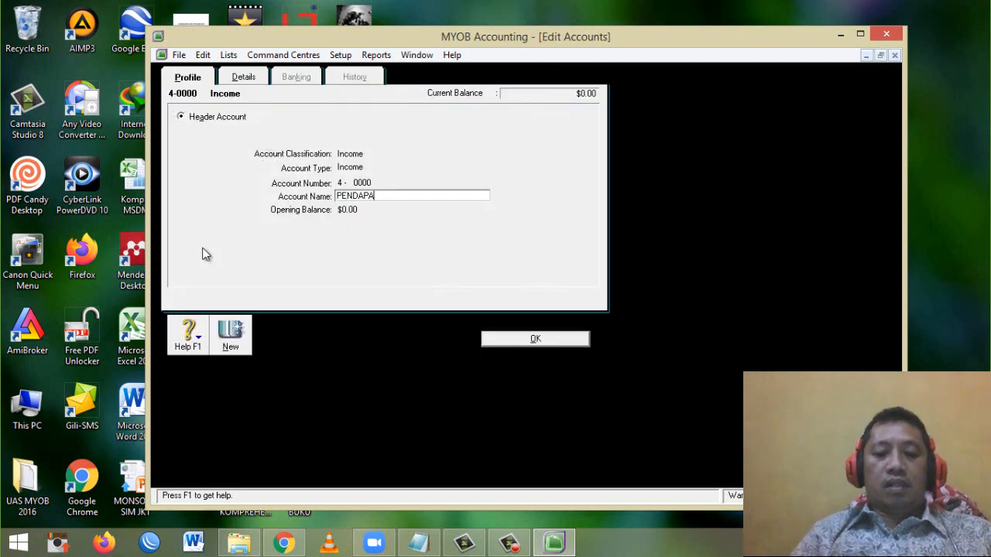
text(TAN)
click(539, 349)
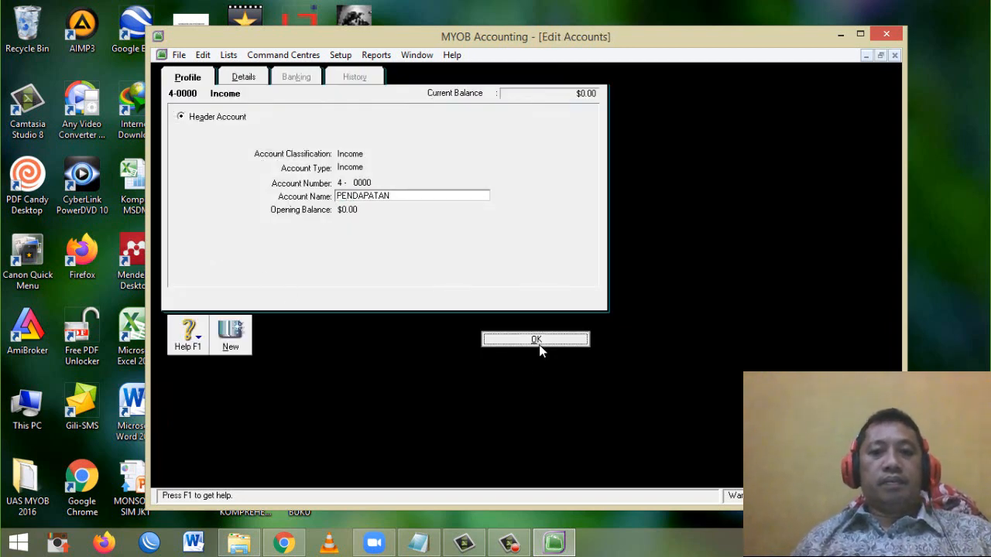
Rename the 5-0000 Cost Of Sales header account as HPP and the 6-0000 Expenses header account as BIAYA.
double_click(239, 263)
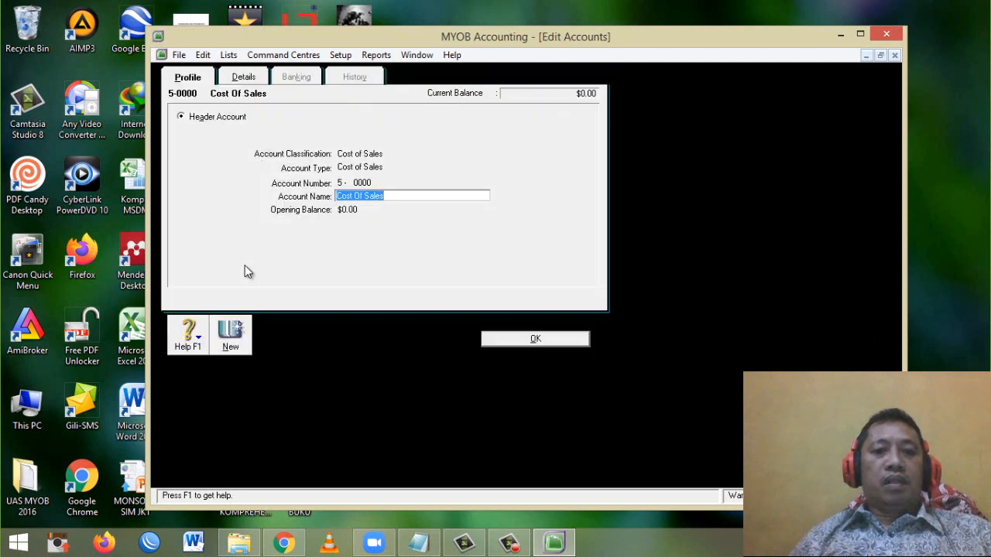
text(HPP)
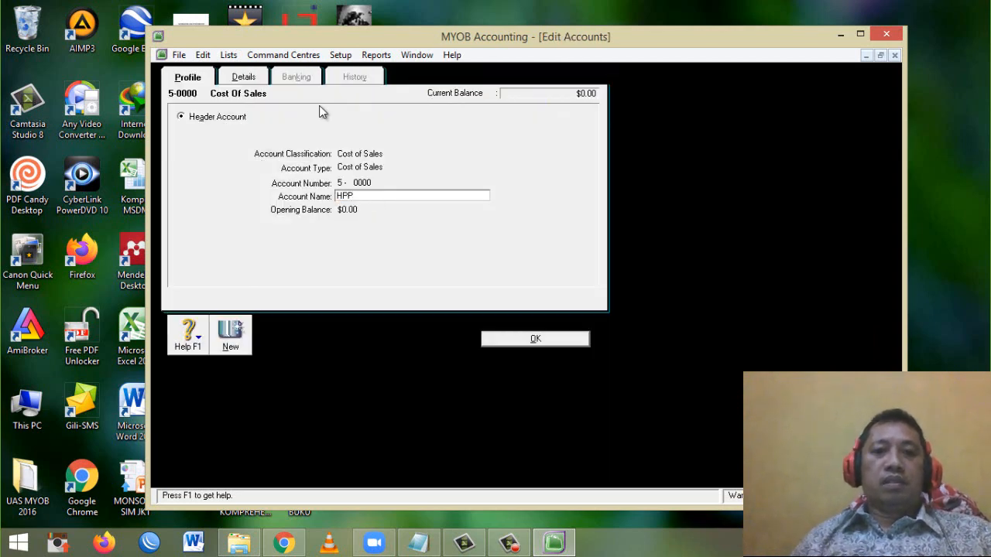
click(556, 340)
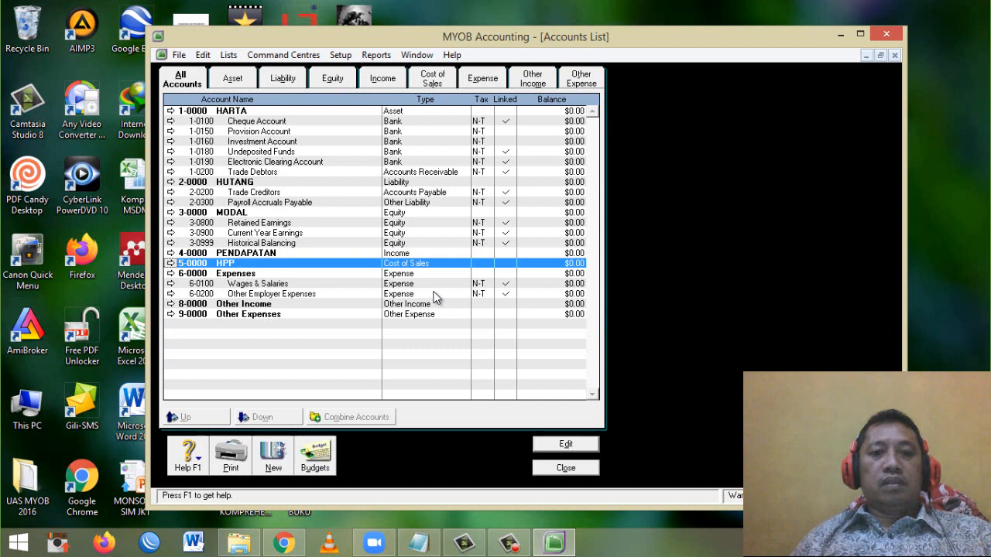
double_click(241, 272)
text(BIAYA)
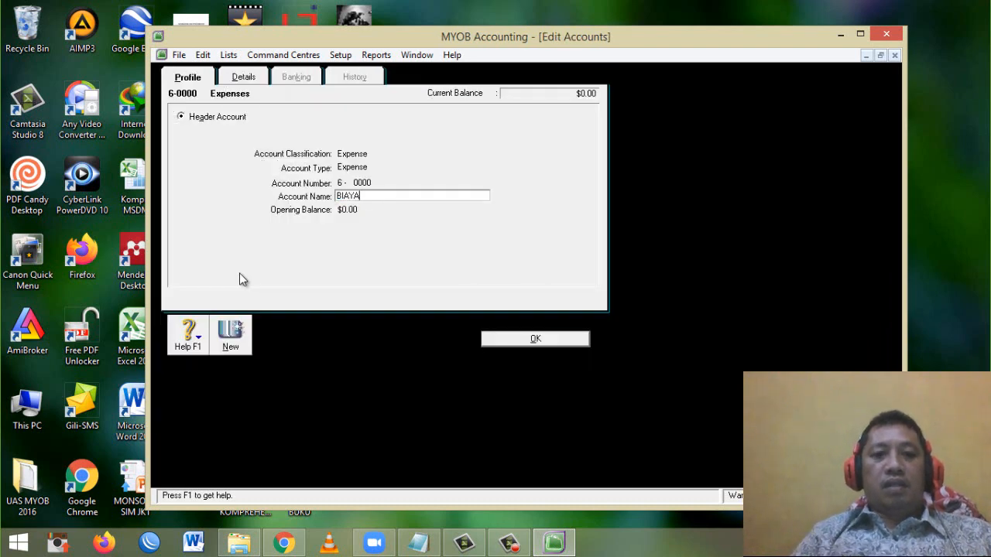
click(523, 339)
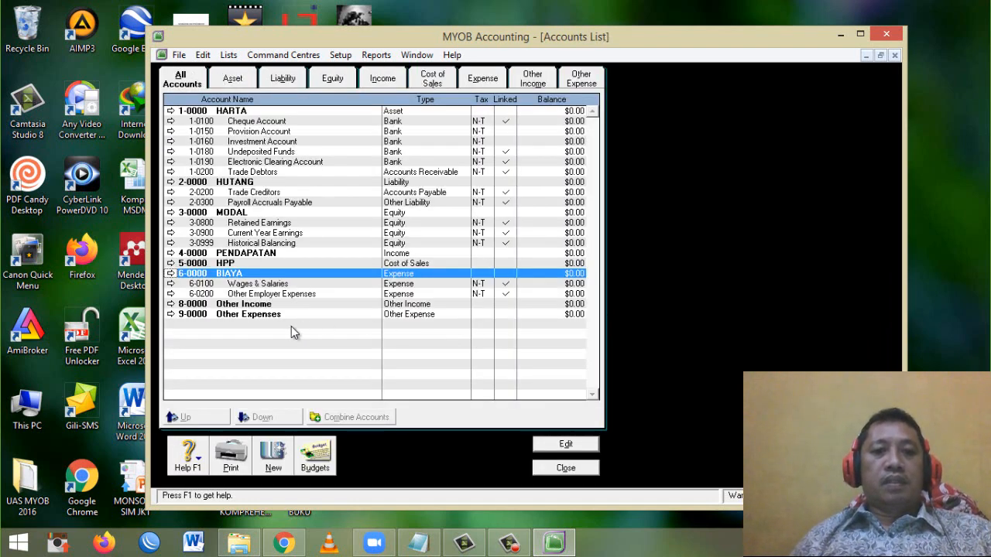
Rename the 8-0000 Other Income header account as PENDAPATAN LAIN and the 9-0000 Other Expenses header account as BIAYA LAIN.
double_click(239, 307)
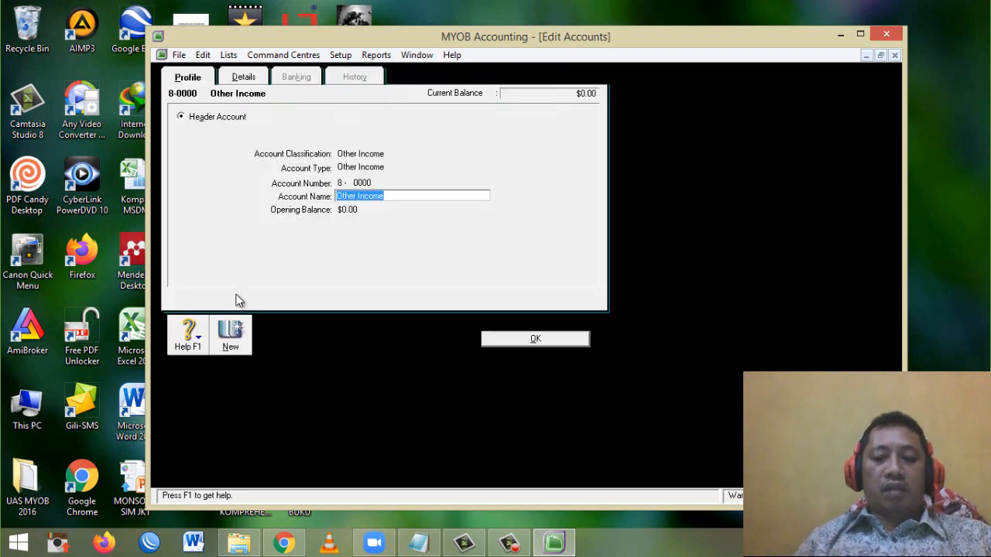
text(PENDA)
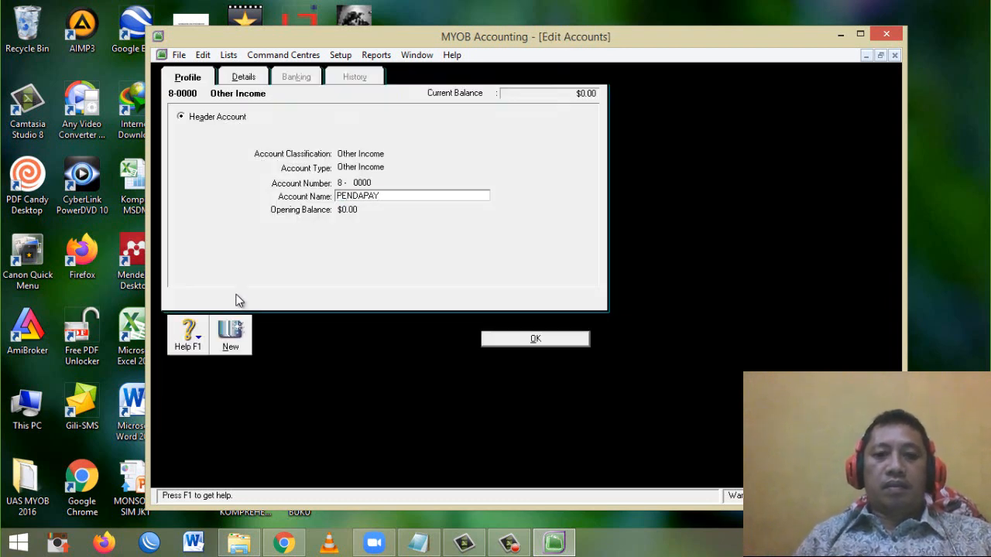
text(PATAN LAIN)
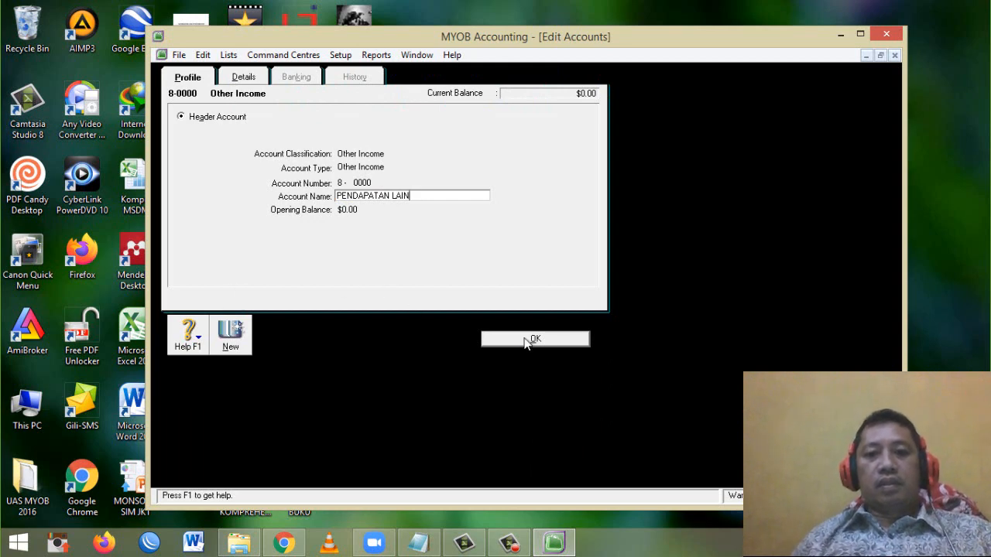
click(526, 340)
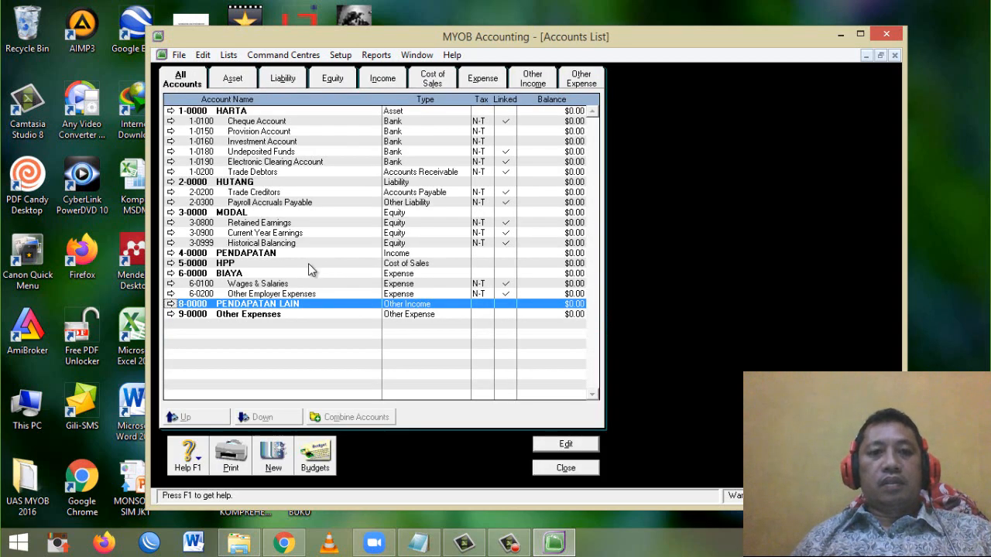
double_click(253, 315)
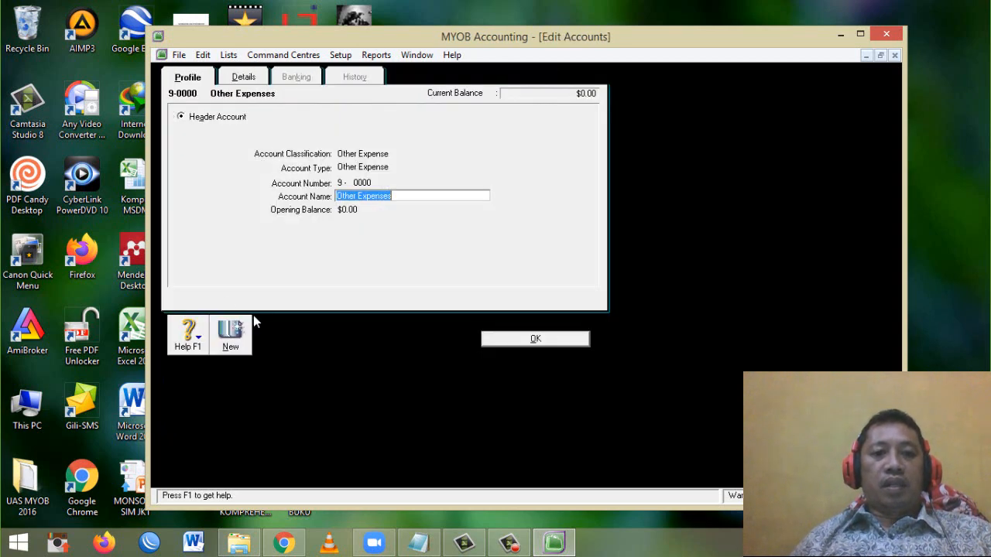
text(BIAYA LAIN)
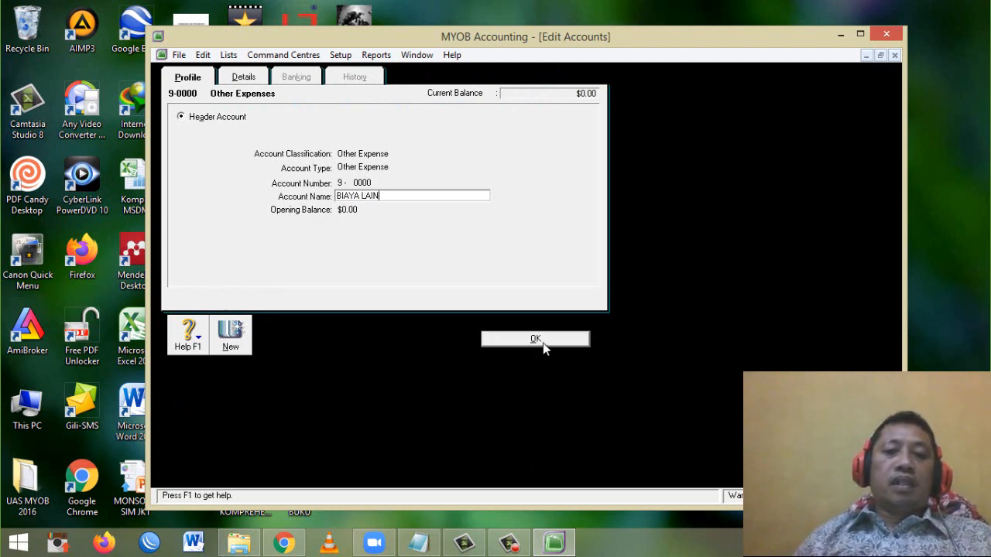
click(541, 343)
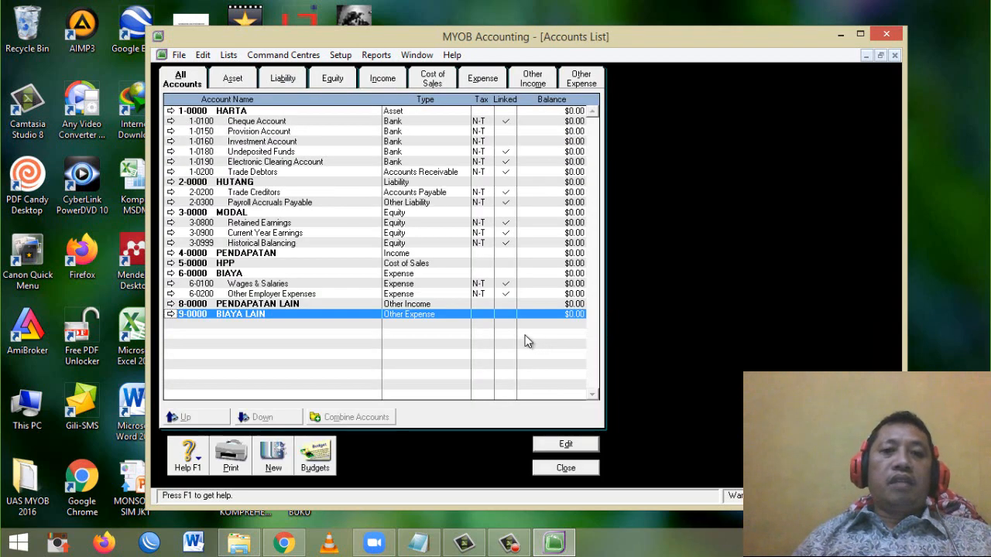
Review the renamed header accounts from HARTA through BIAYA LAIN, and recheck HARTA, HUTANG and MODAL.
click(221, 113)
click(237, 183)
click(235, 215)
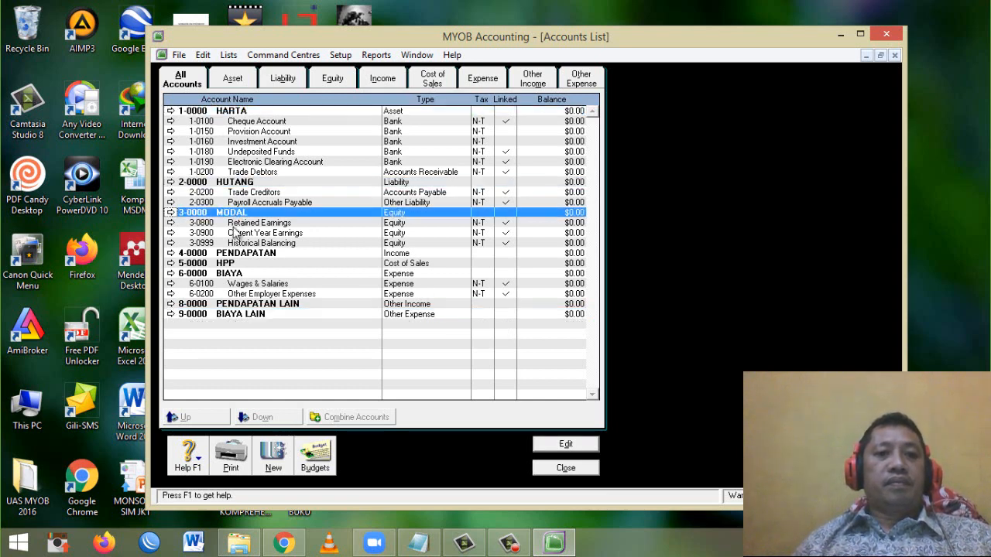
click(244, 256)
click(227, 266)
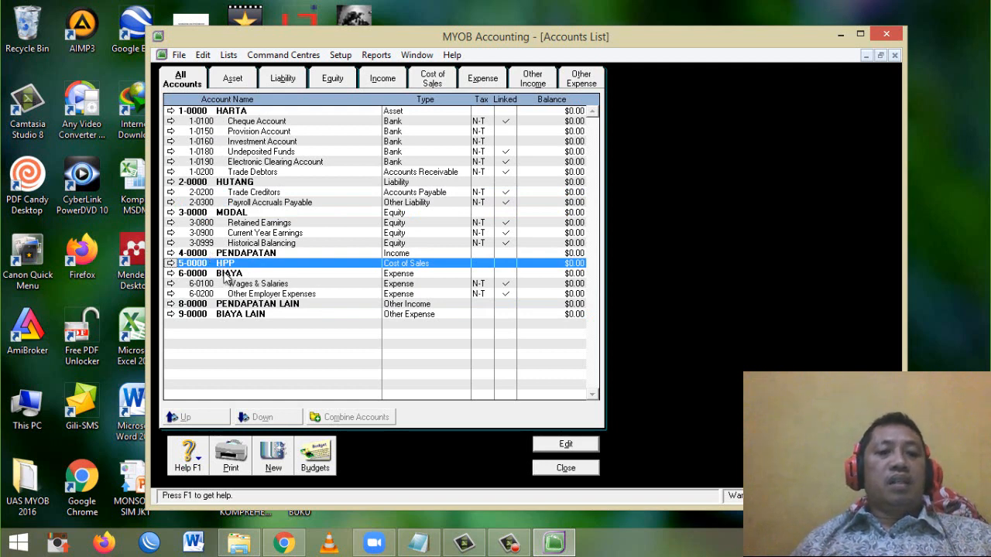
click(229, 276)
click(250, 305)
click(246, 316)
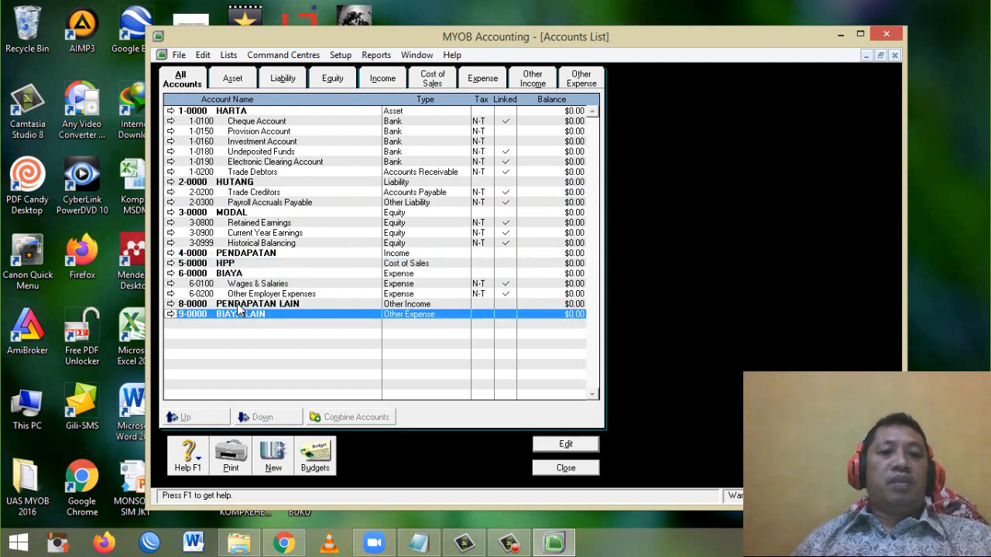
click(224, 113)
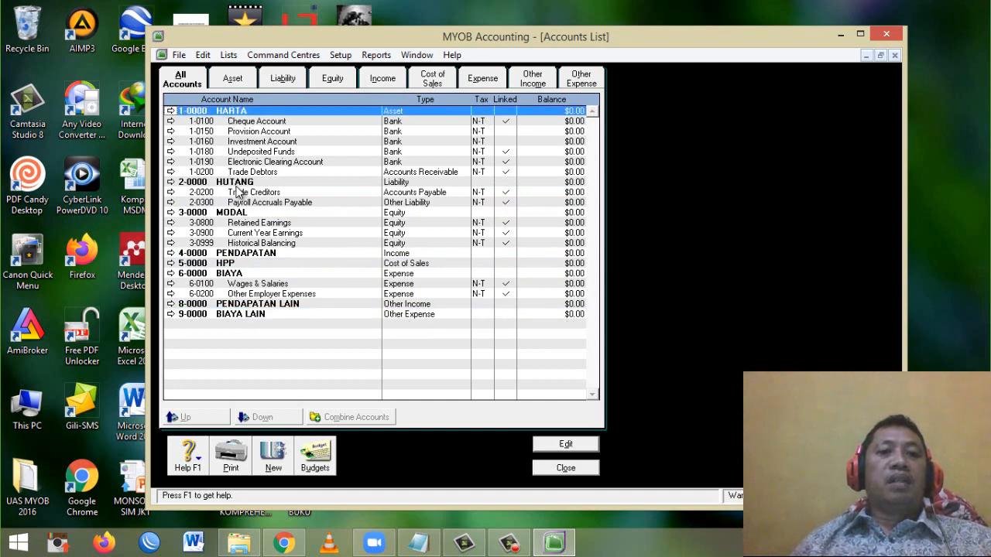
click(238, 183)
click(235, 215)
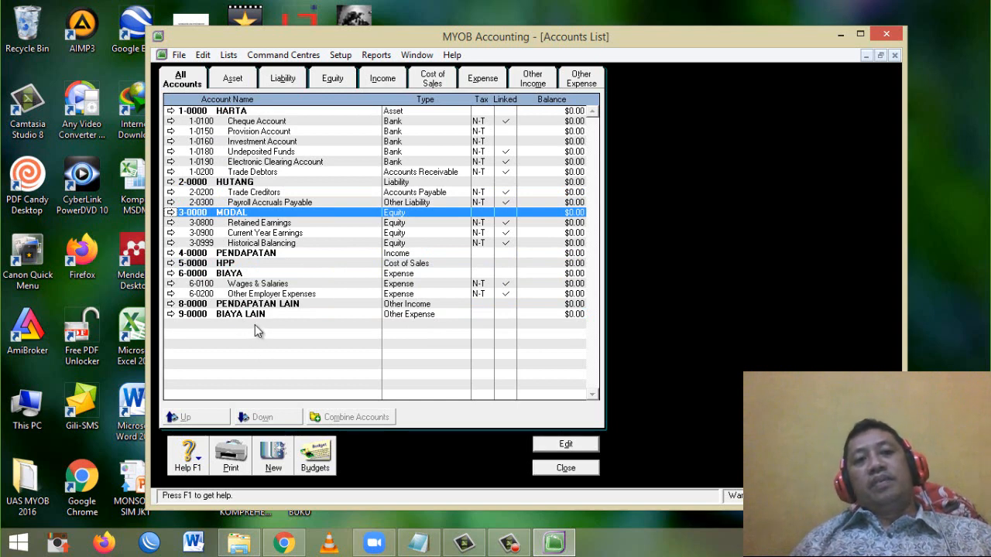
Create an asset header account numbered 1-1000 with the name Harta Lancar and save it.
click(226, 113)
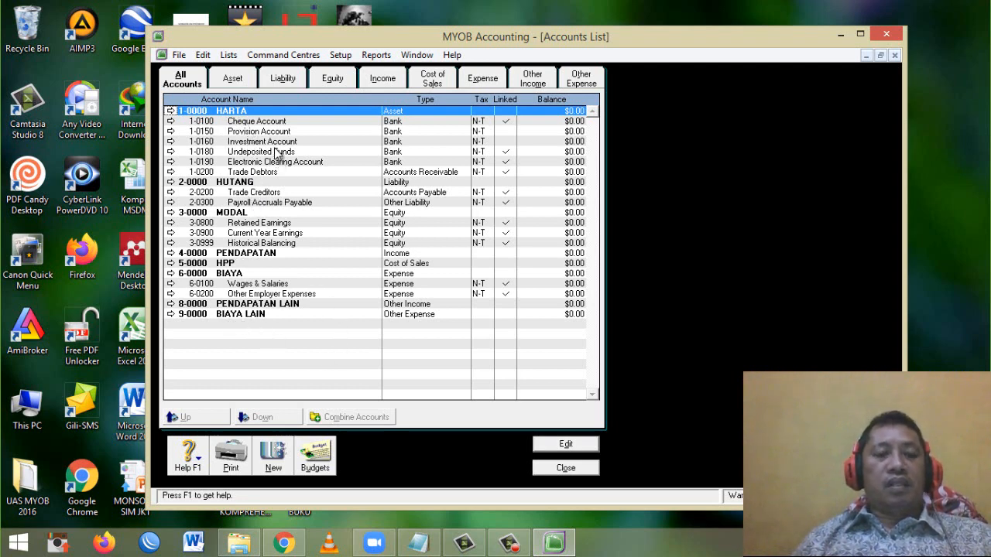
click(272, 457)
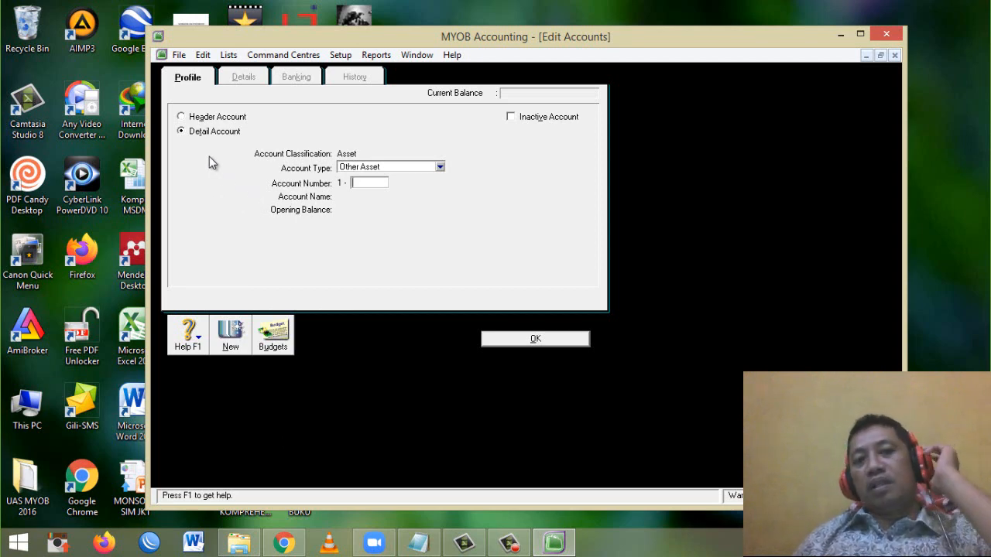
click(183, 118)
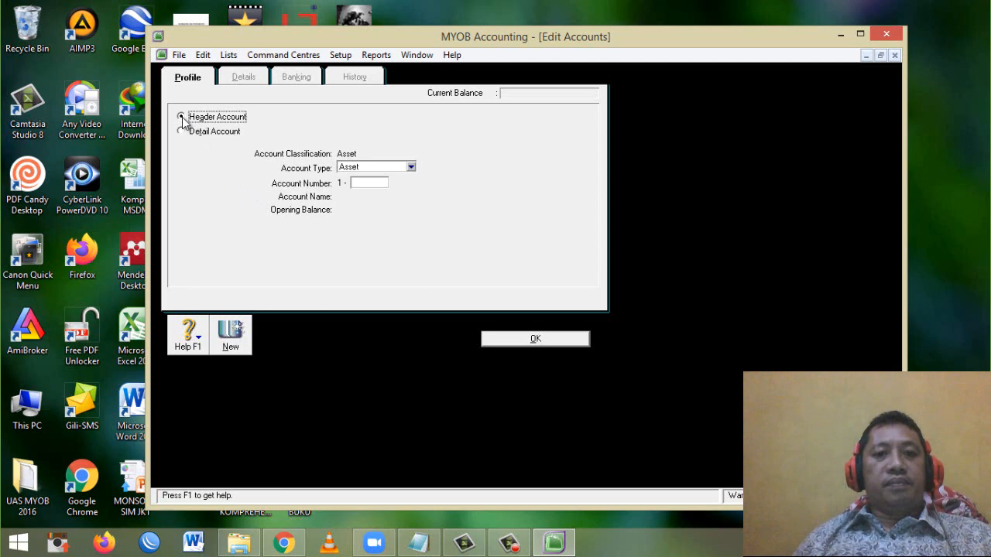
click(372, 184)
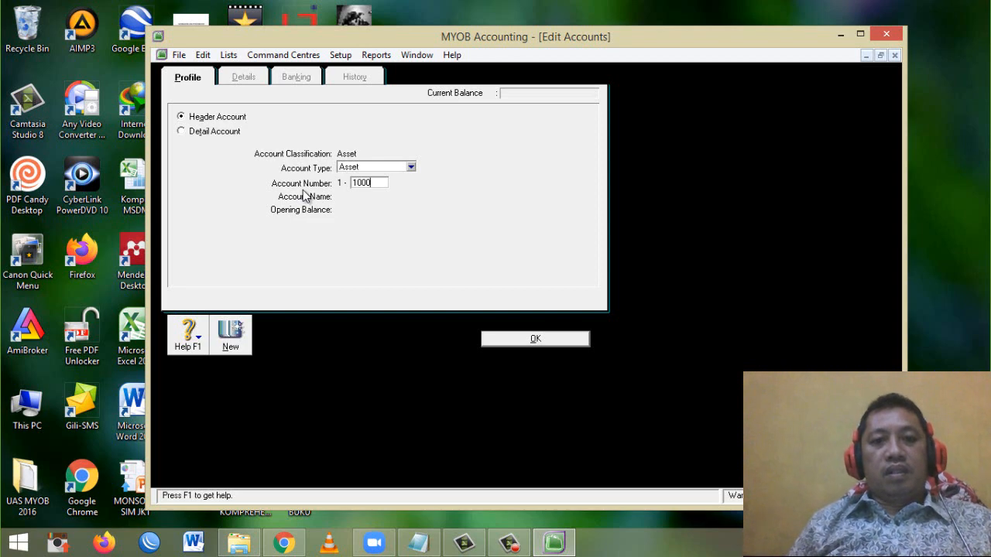
key(Tab)
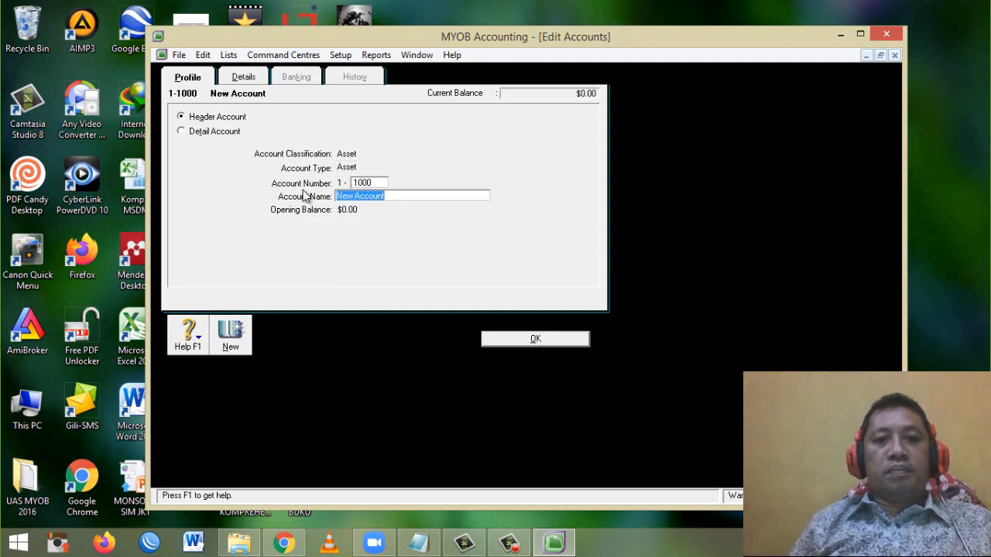
text(Har)
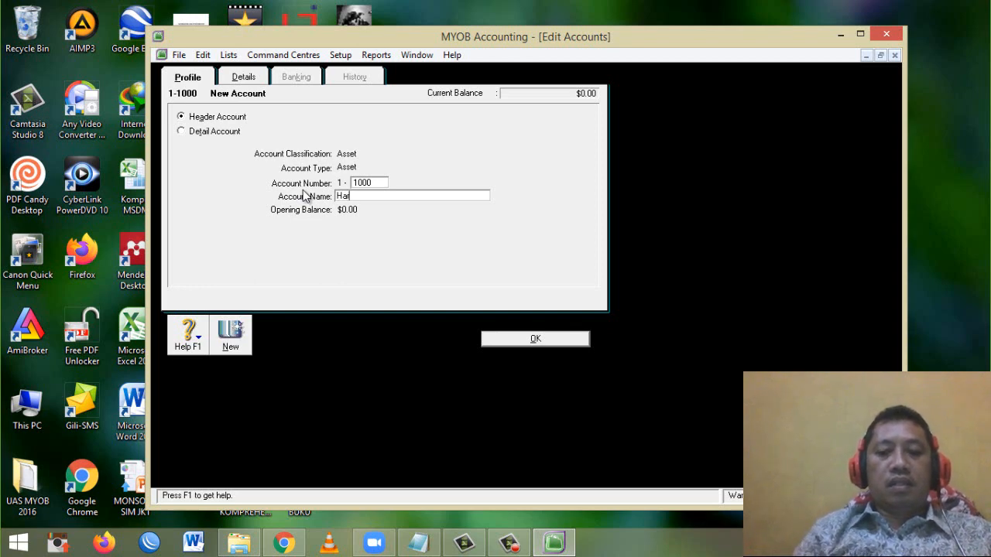
text(ta Lancar)
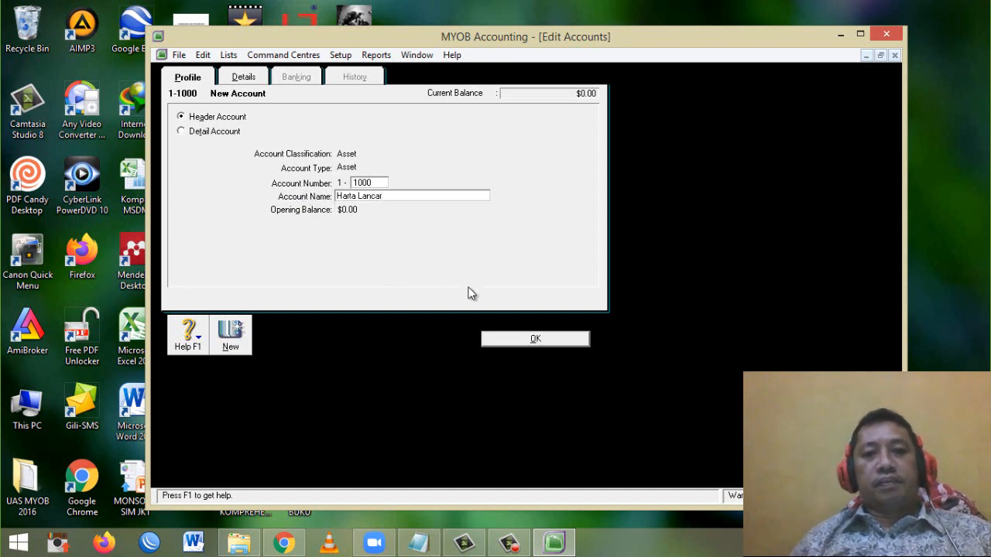
click(534, 339)
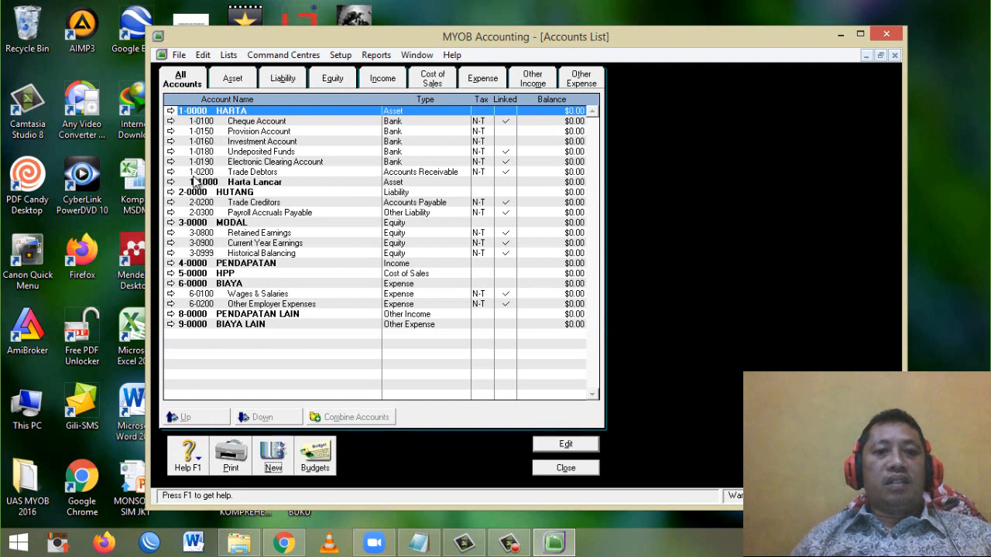
Create an asset header account numbered 1-2000 with the name Harta Tetap and save it.
click(229, 121)
click(229, 112)
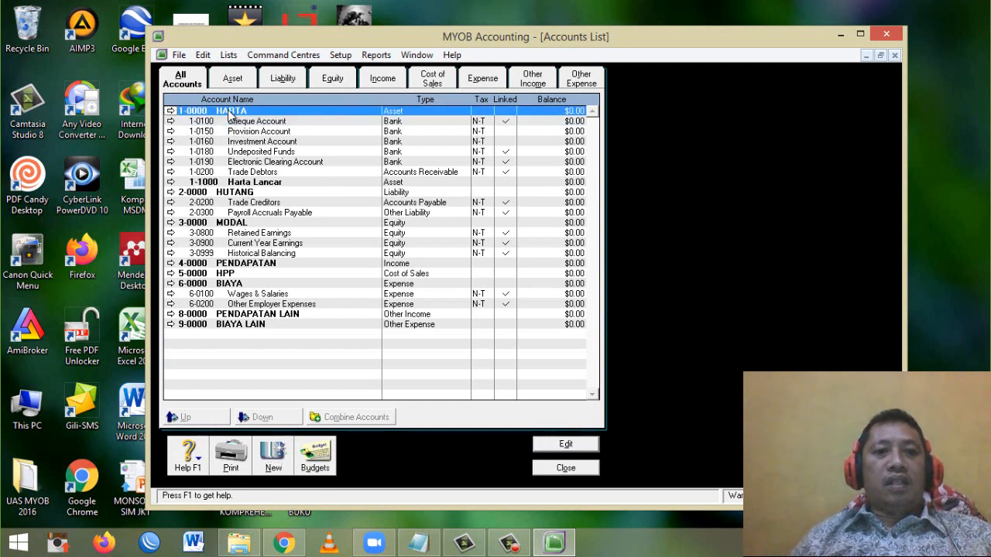
click(241, 184)
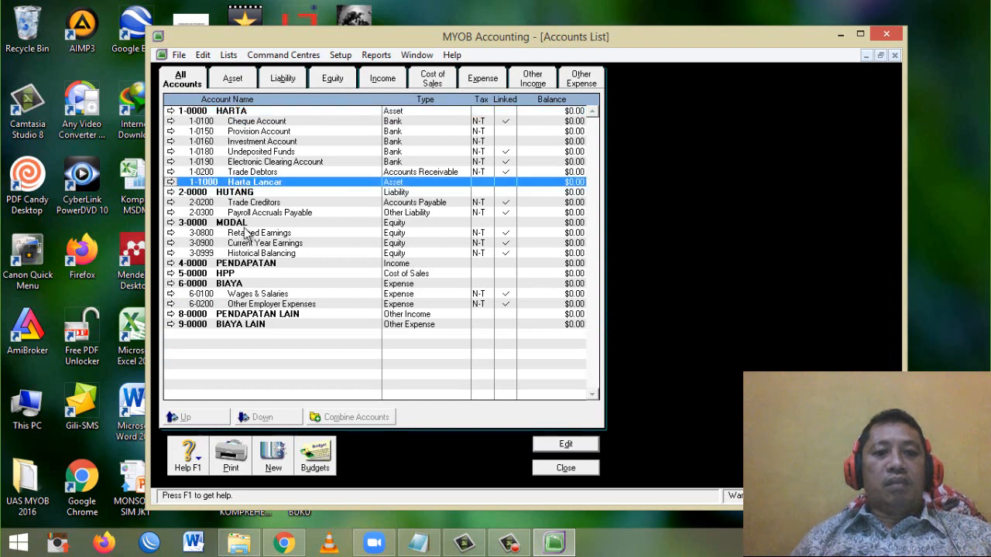
click(272, 458)
click(207, 117)
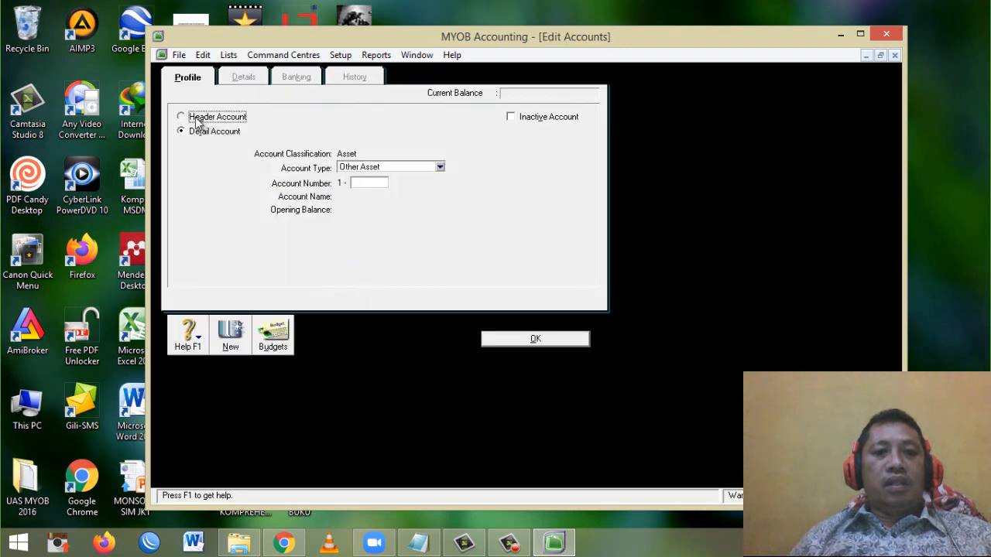
click(355, 182)
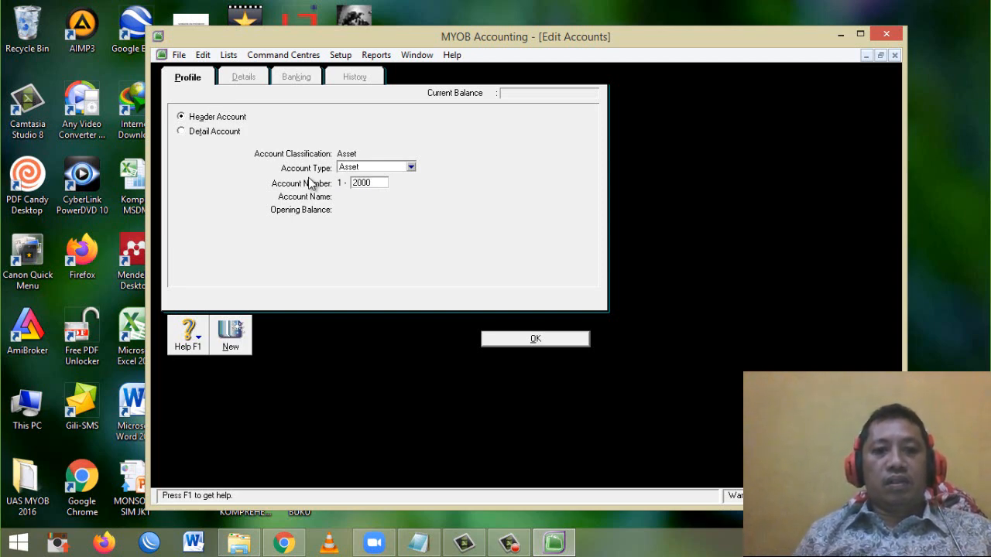
text(2000)
key(Tab)
text(Harta)
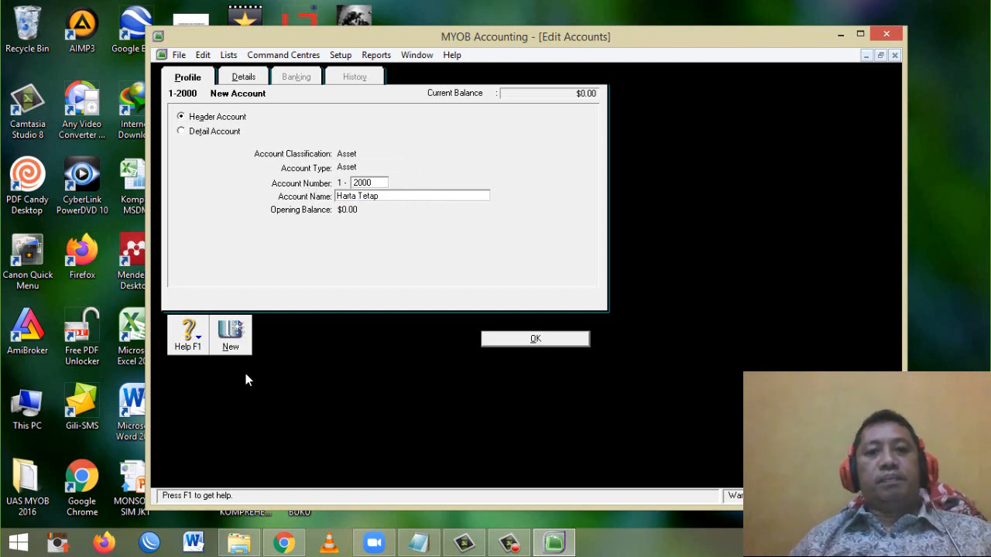
click(549, 338)
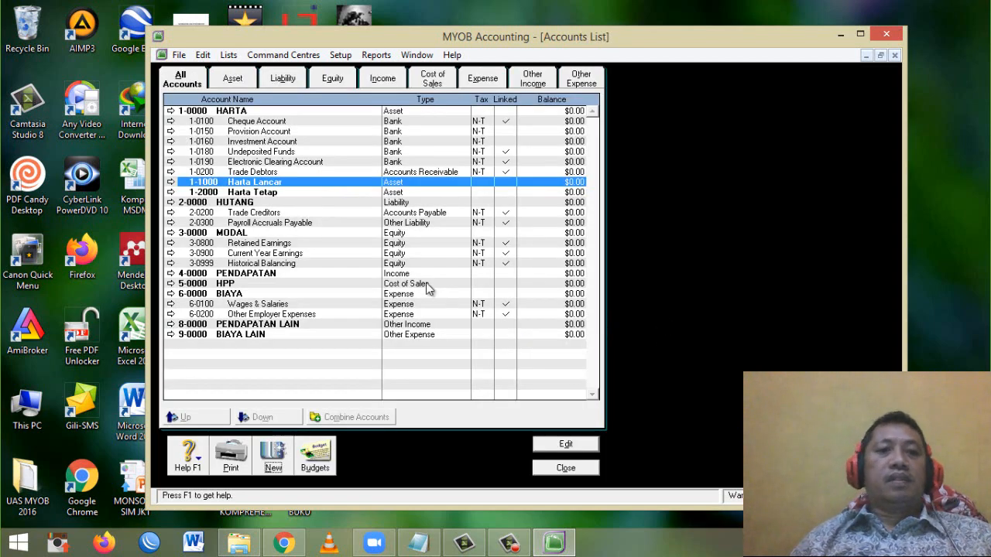
Create an asset header account numbered 1-3000 with the name Harta Tak Berwujud and save it.
click(280, 461)
click(192, 116)
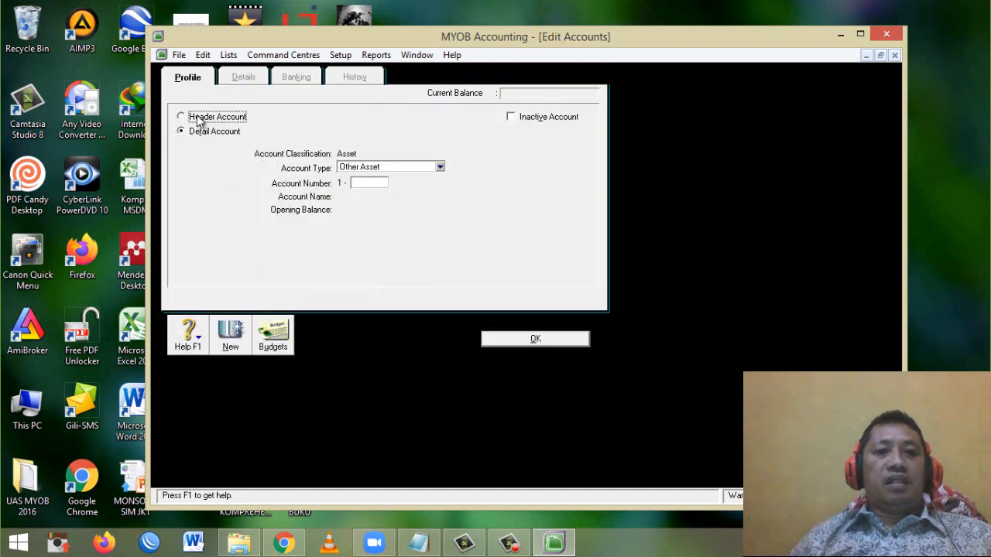
click(364, 182)
text(1300)
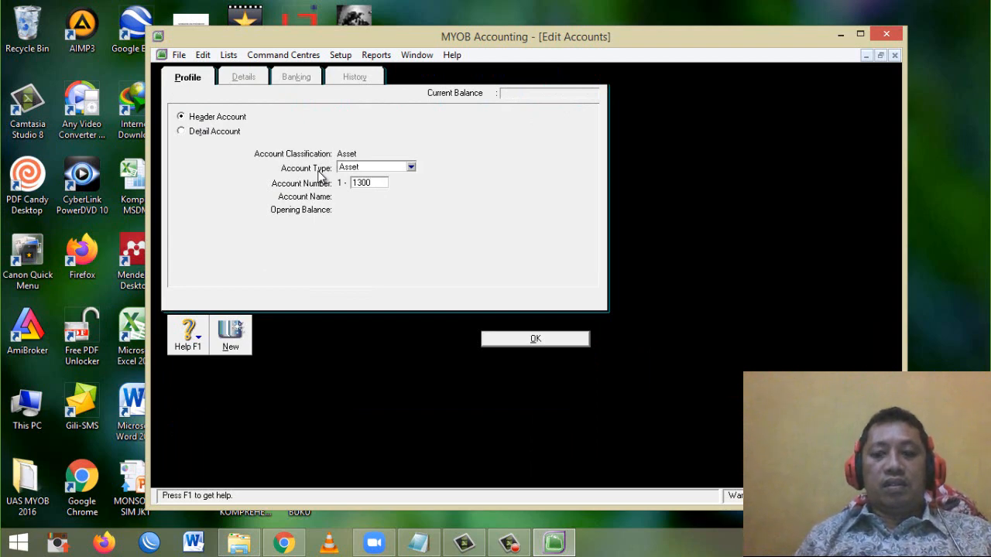
key(BackSpace)
key(BackSpace)
key(BackSpace)
key(BackSpace)
text(3)
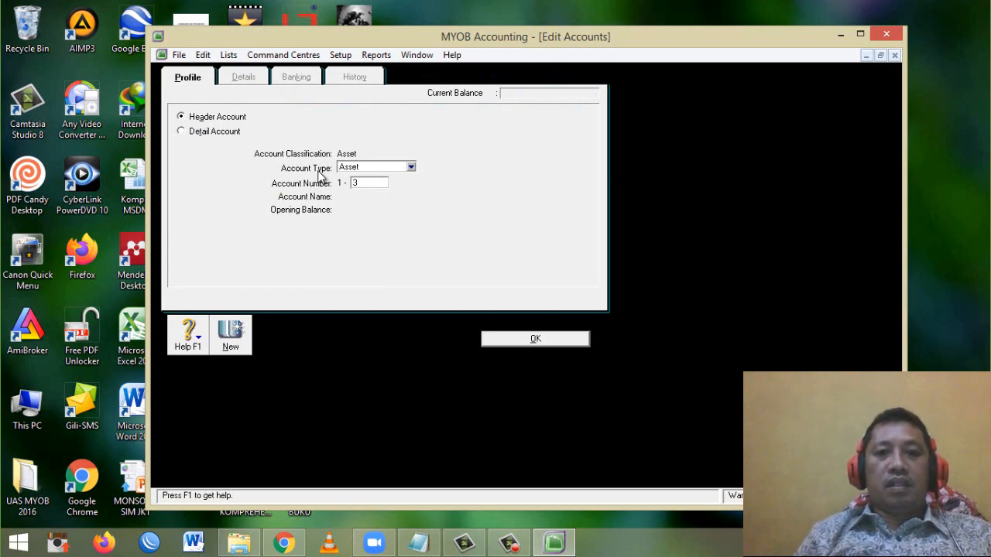
text(000)
key(Tab)
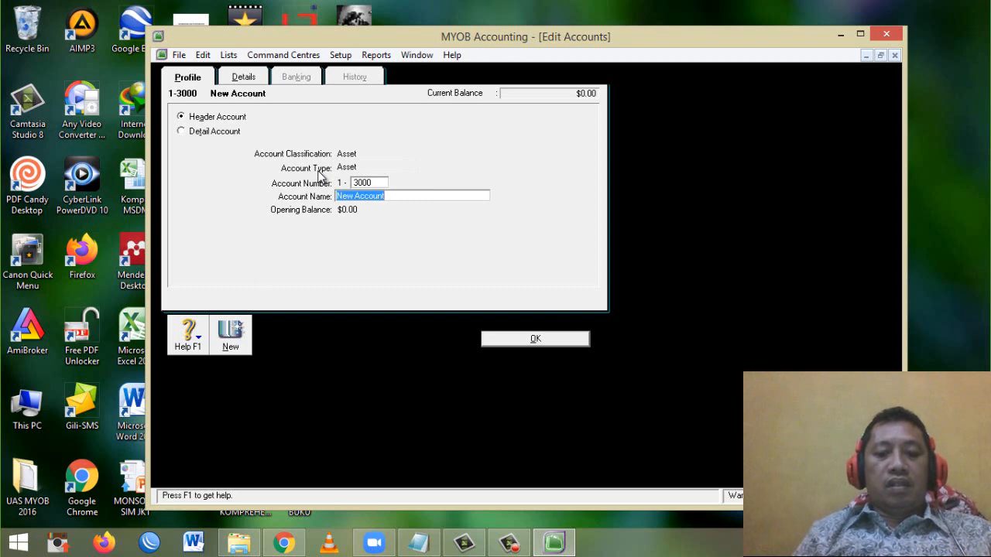
text(Harta Tak Be)
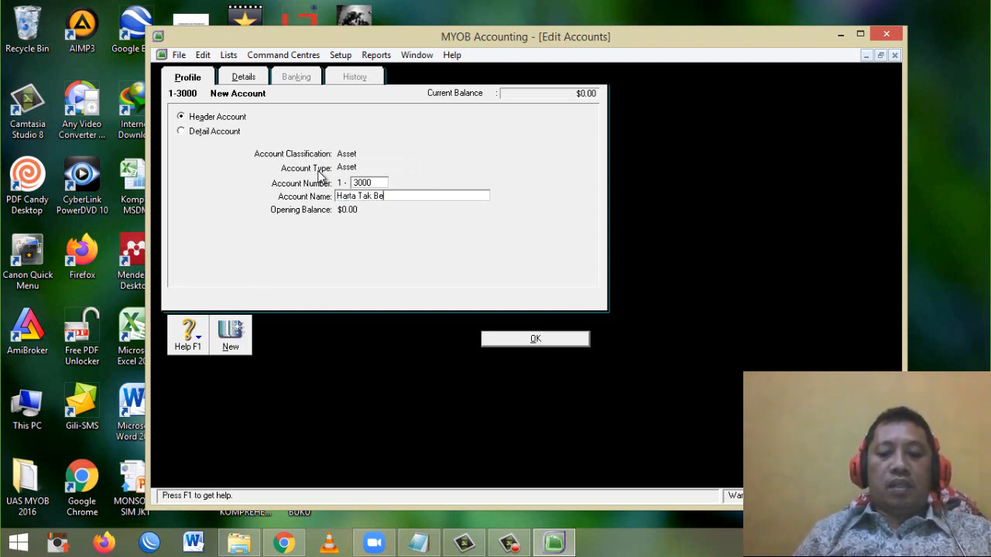
text(rwujud)
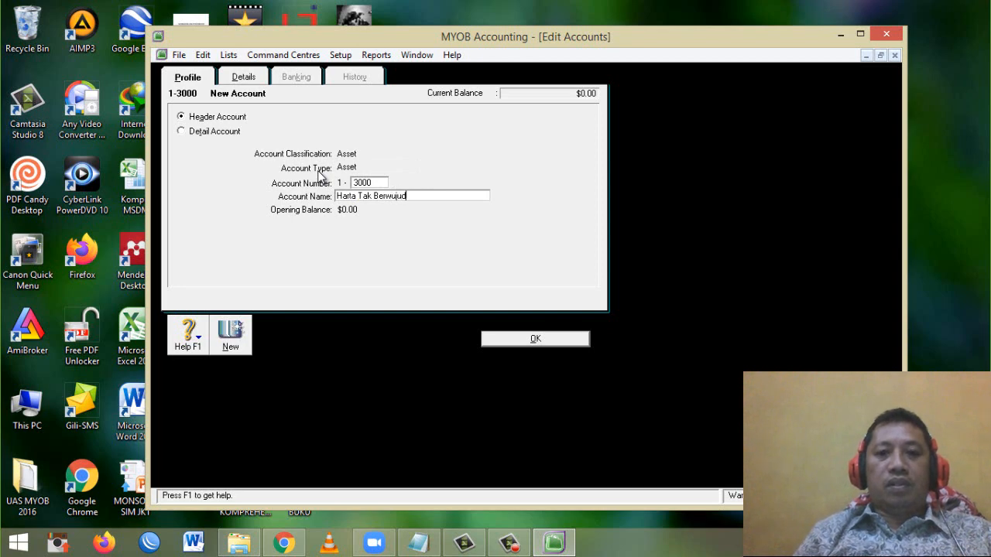
click(523, 343)
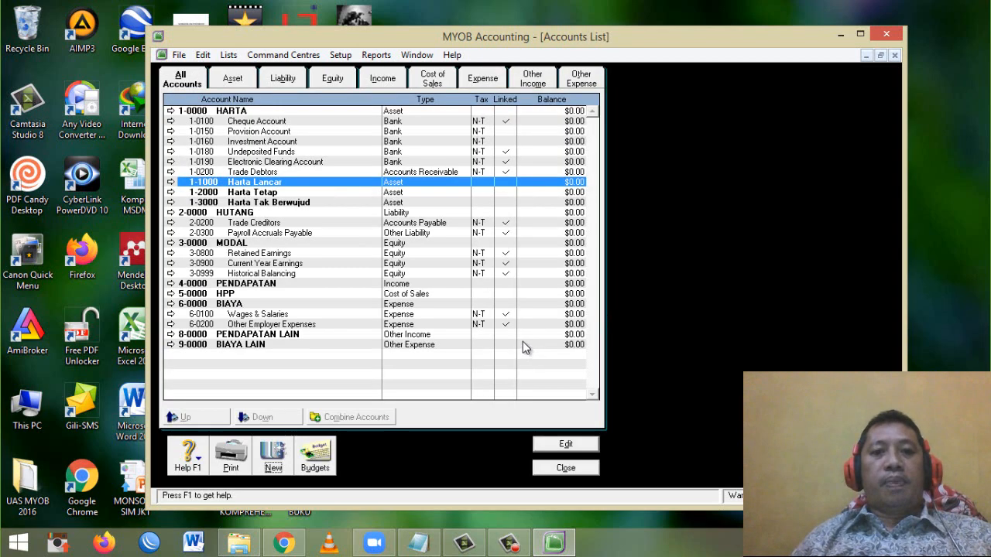
Start a new account for the HUTANG group and make it a header account.
click(247, 202)
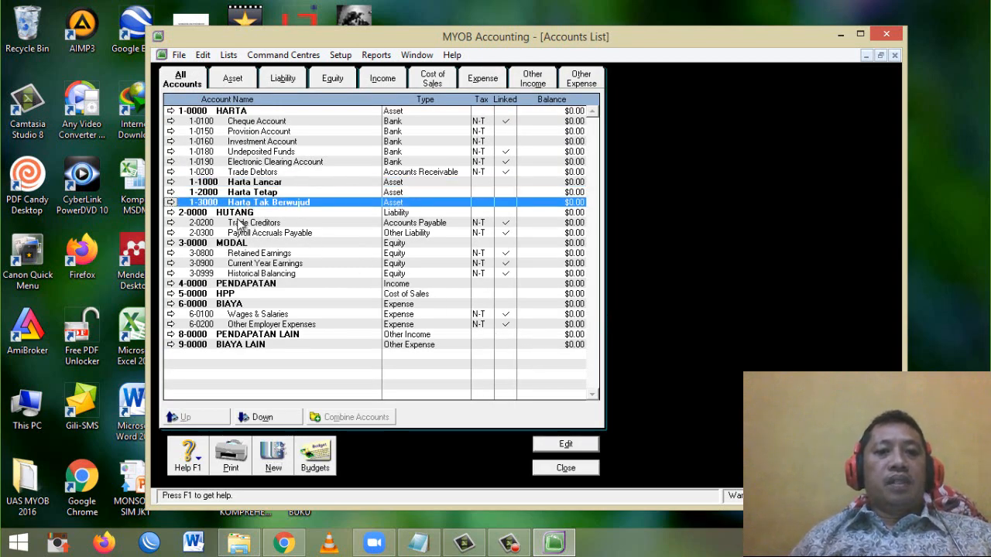
click(239, 215)
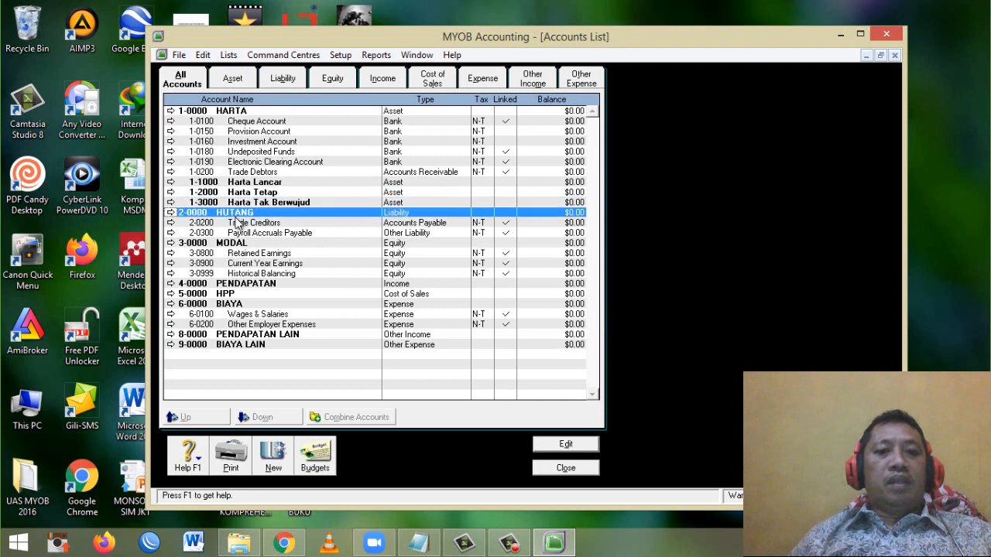
click(272, 461)
click(207, 117)
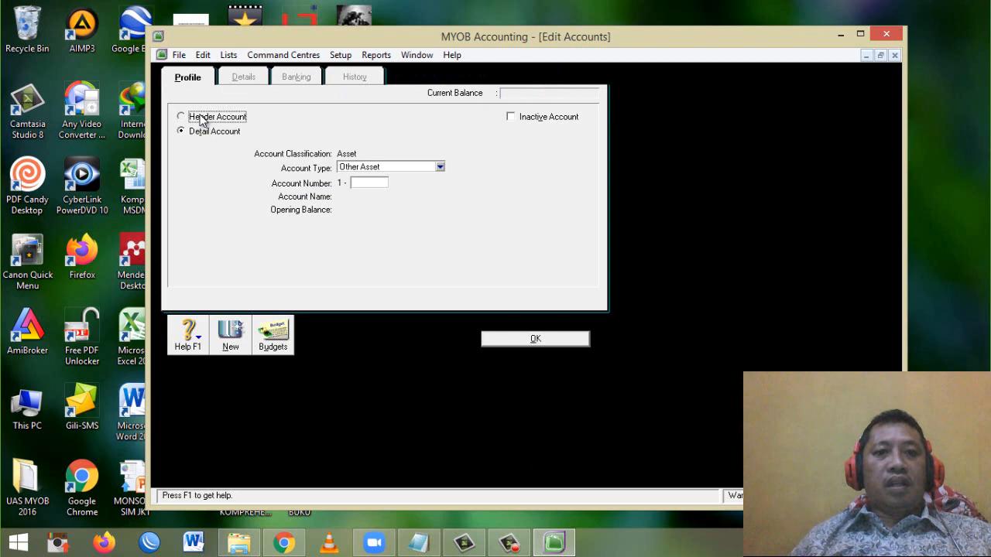
click(368, 182)
text(2000)
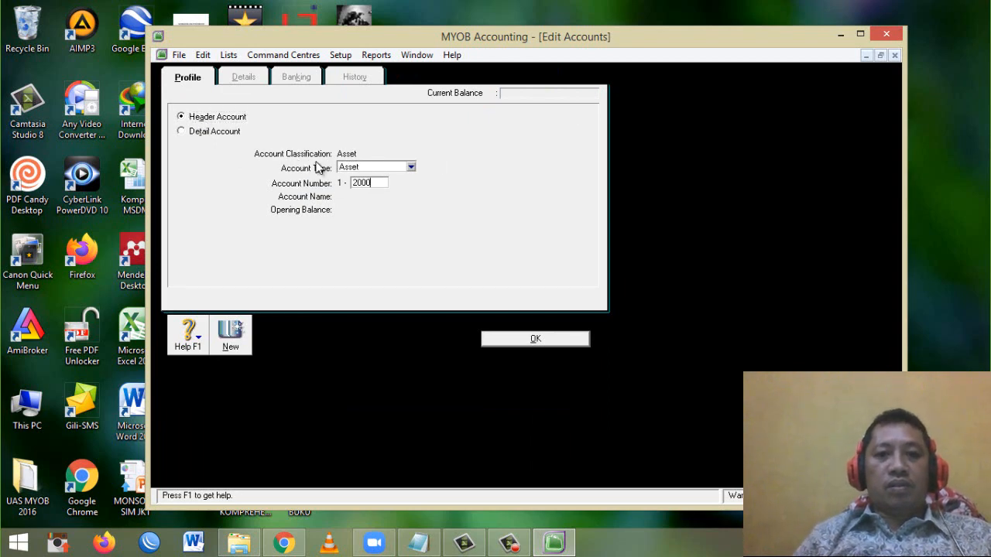
key(Tab)
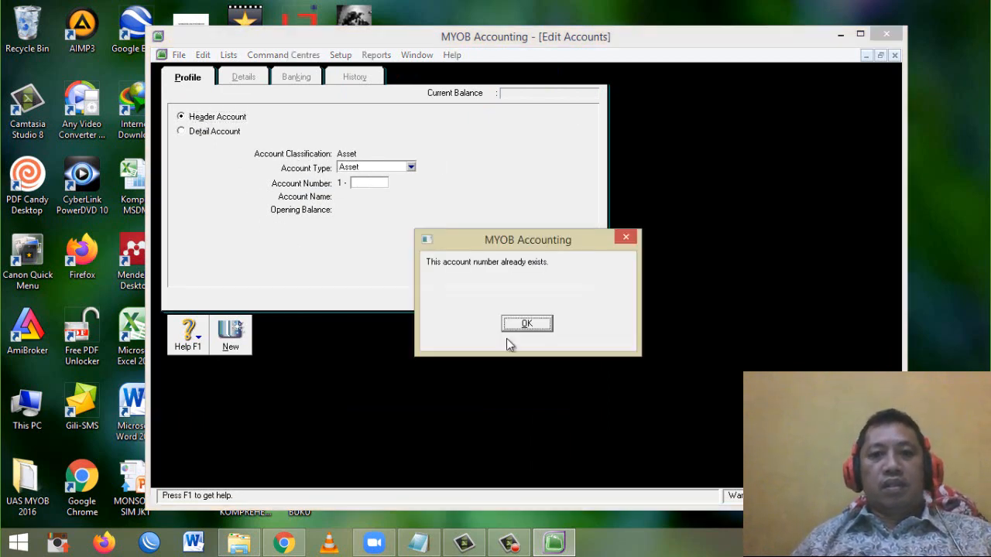
click(523, 324)
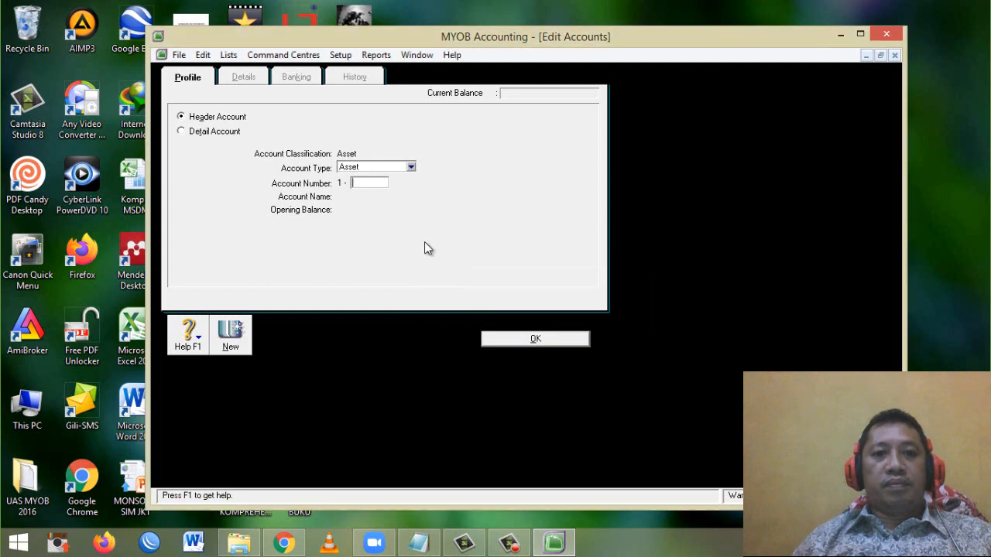
Set the new header account's type to Liability, number it 2-1000, name it Harta Jk Pendek and save it.
click(380, 168)
click(358, 187)
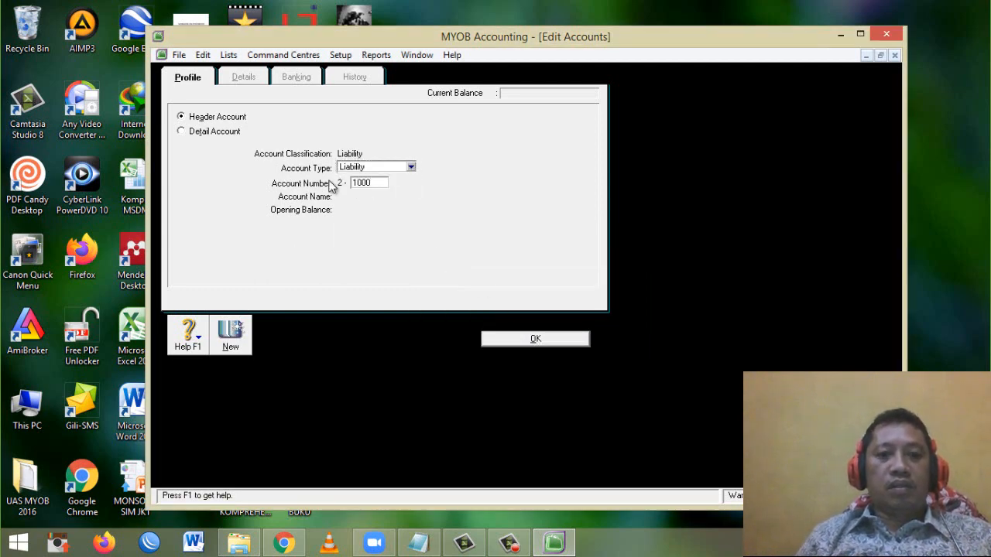
key(Tab)
text(H)
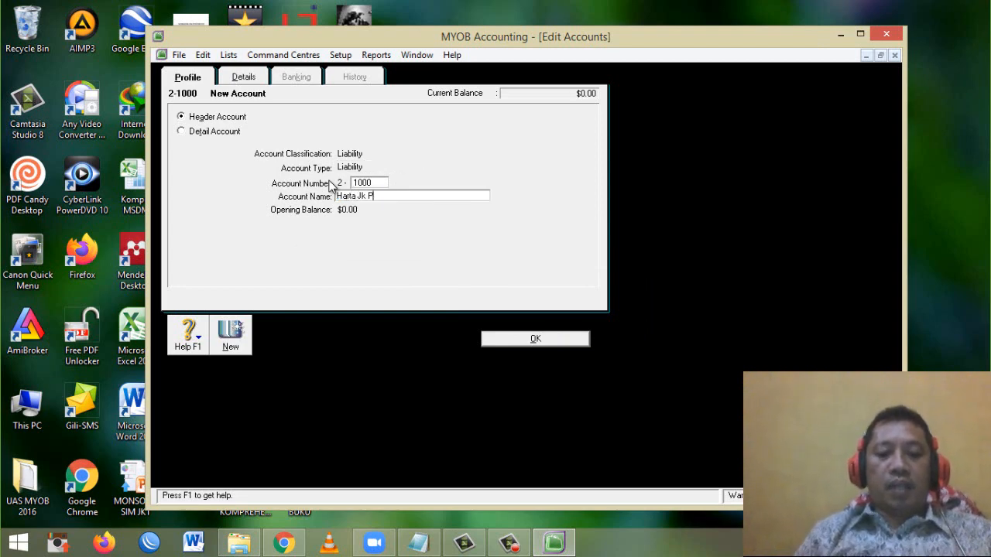
text(arta Jk Pendek)
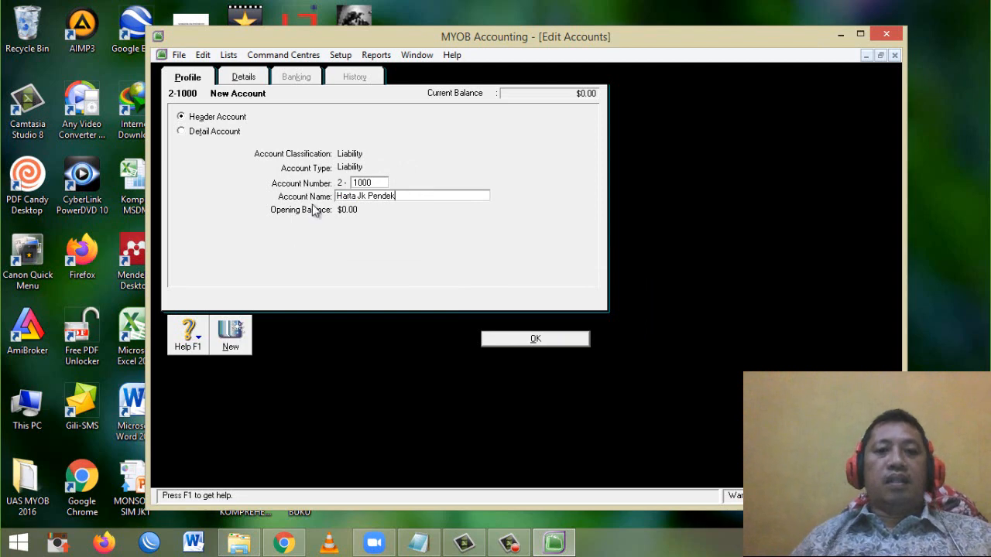
click(528, 345)
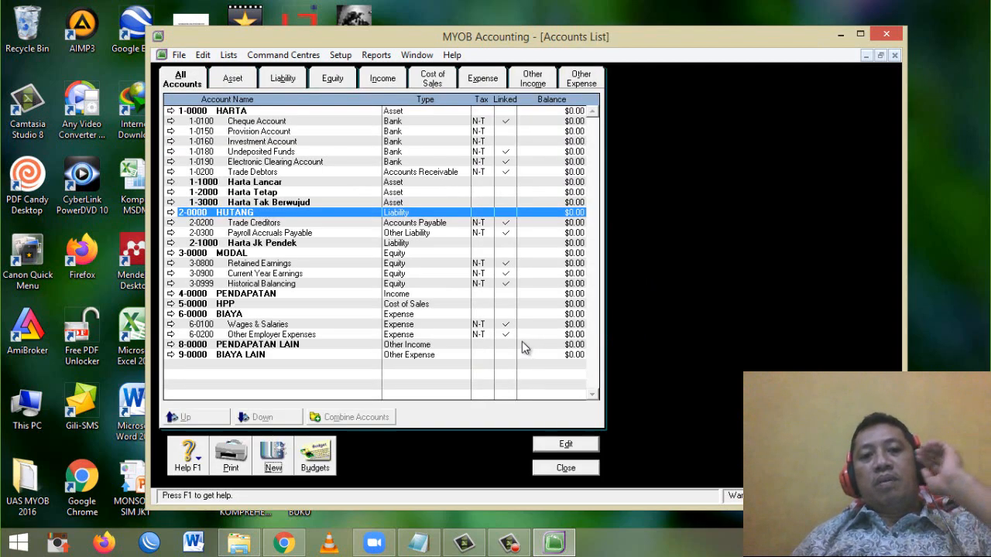
Create a liability header account numbered 2-2000 with the name Hutang Jk Panjang and save it.
click(254, 244)
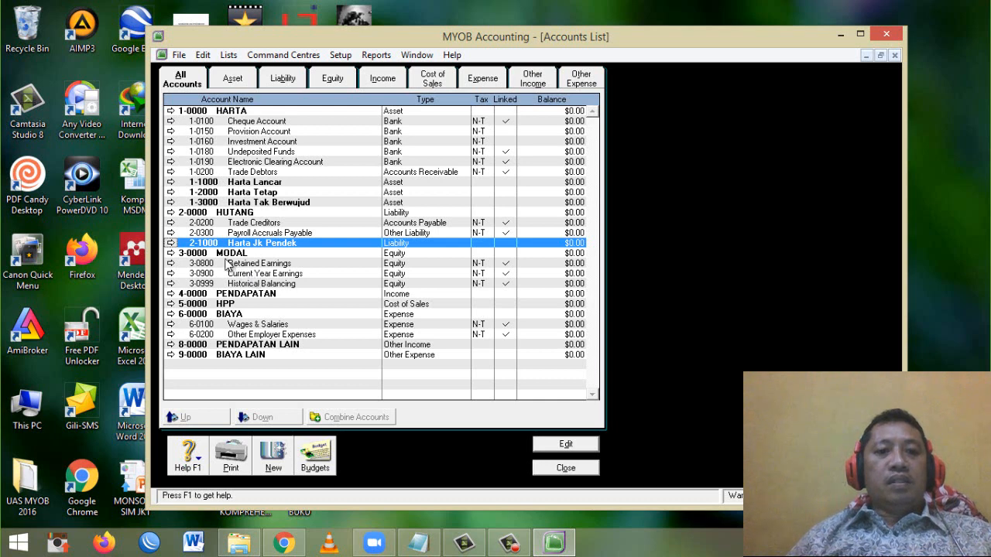
click(271, 451)
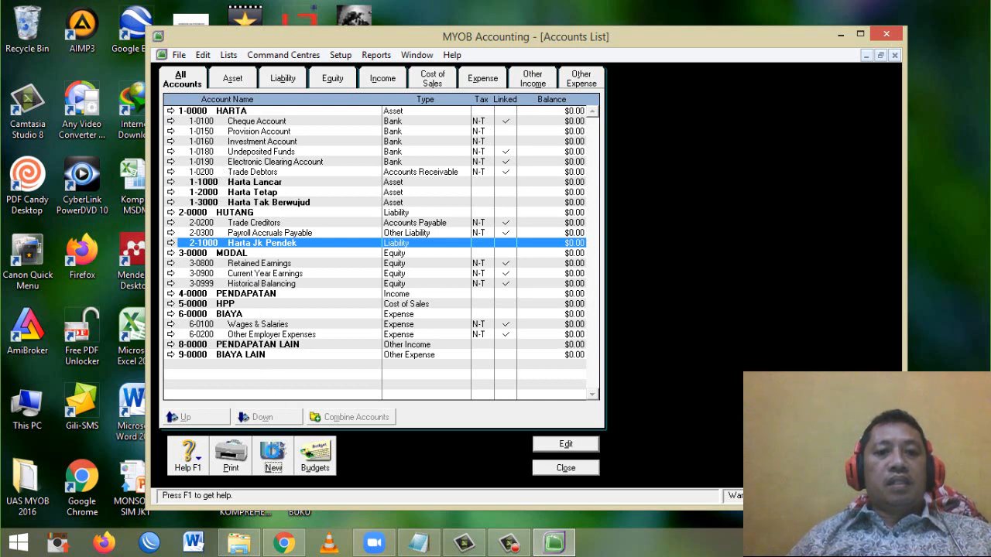
click(180, 116)
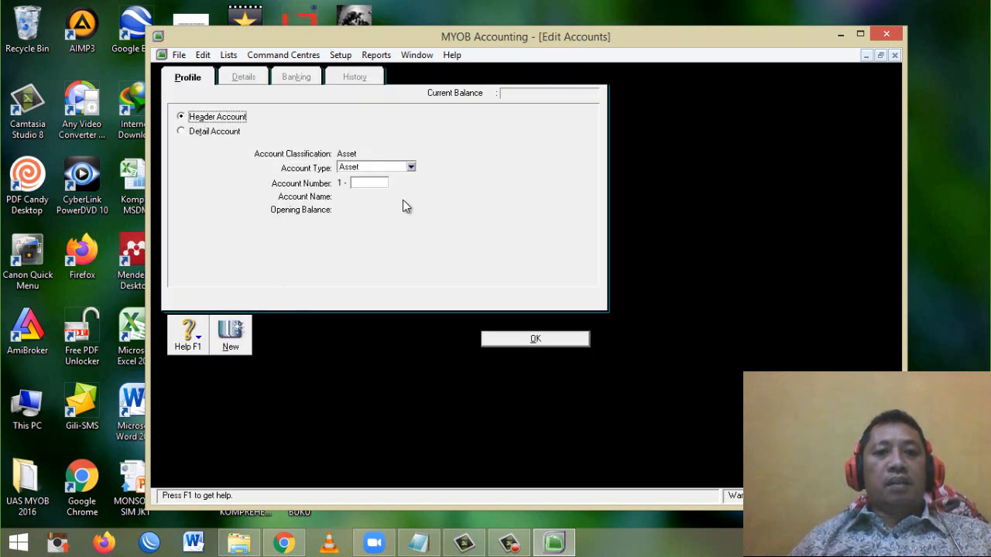
click(391, 169)
click(362, 189)
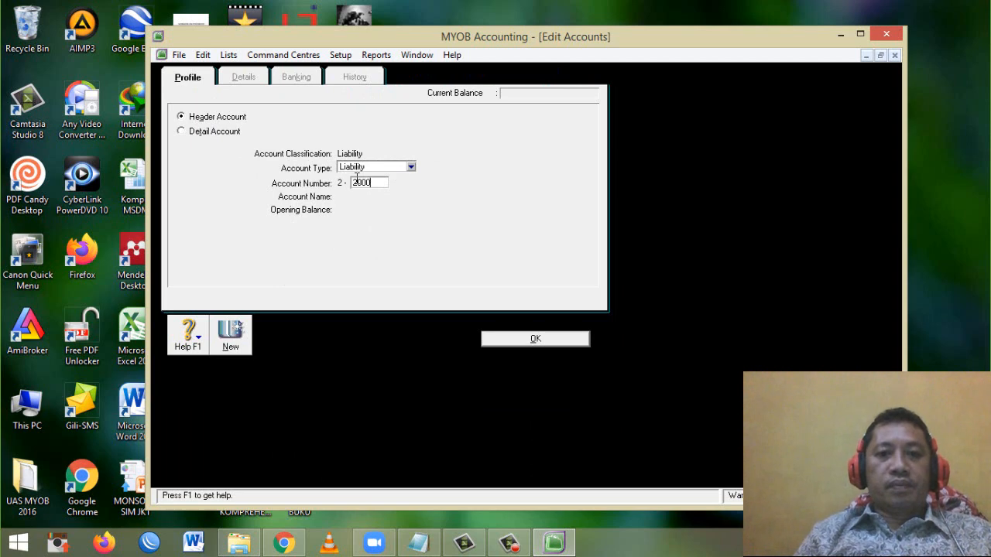
key(Tab)
text(Hutan)
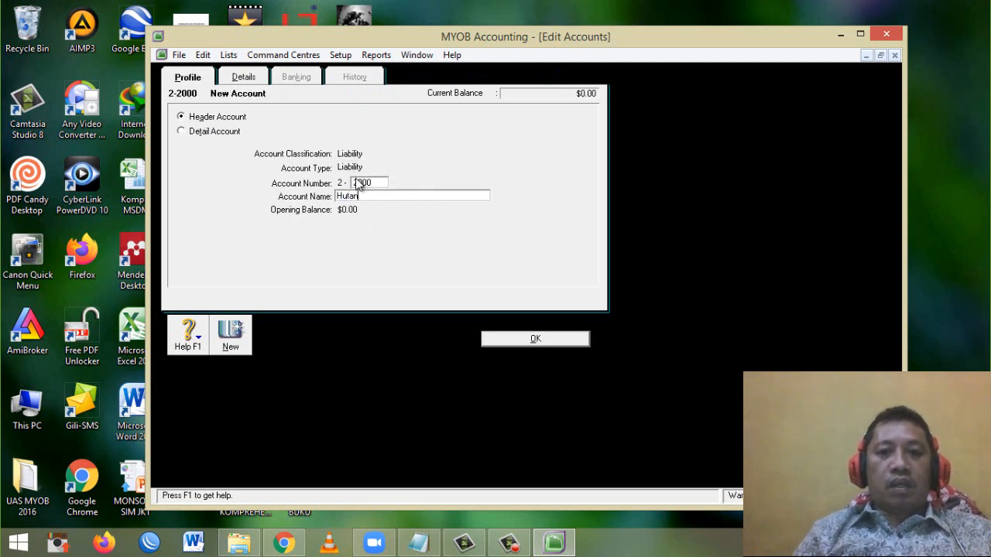
text(g Jk Panjang)
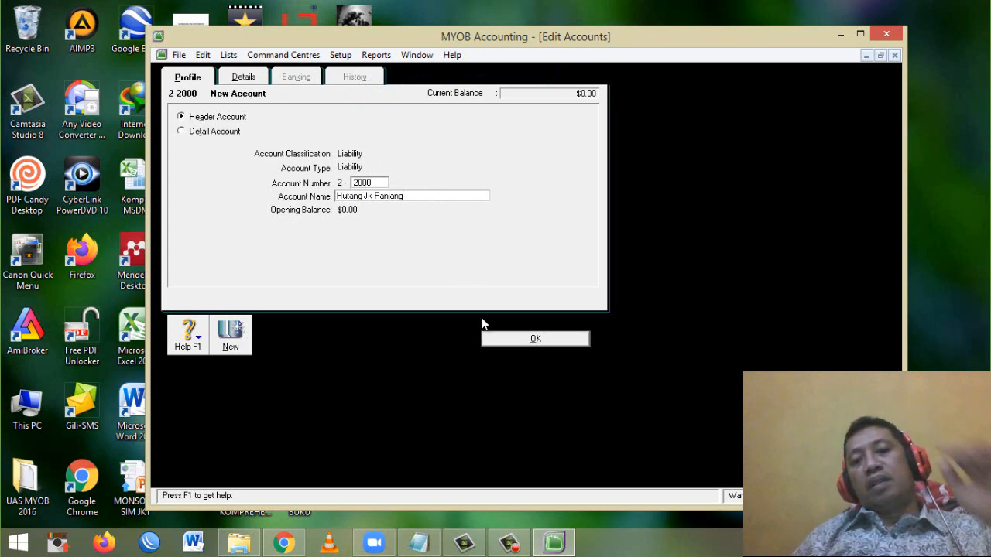
click(507, 342)
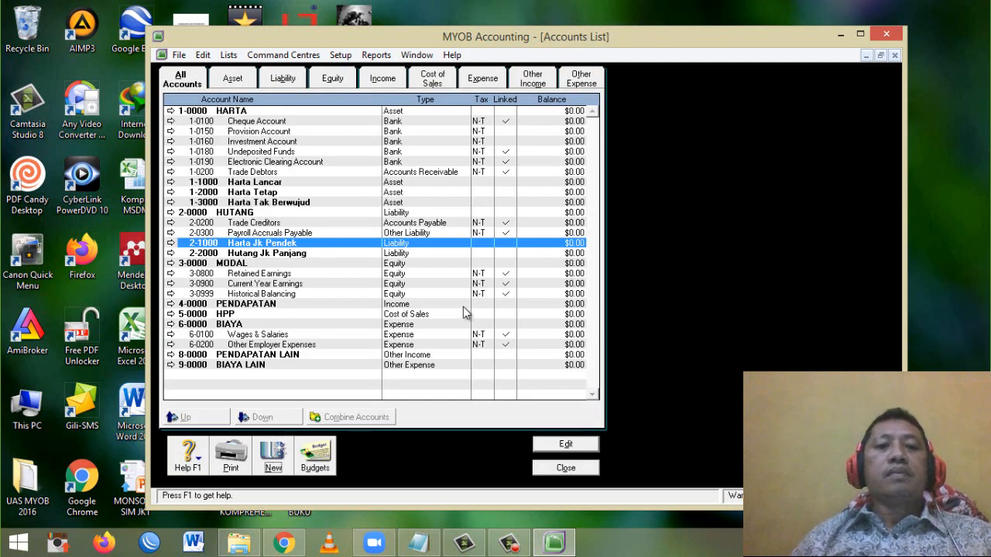
Start a new account for the BIAYA group, make it a header account and set its type to Expense.
click(220, 263)
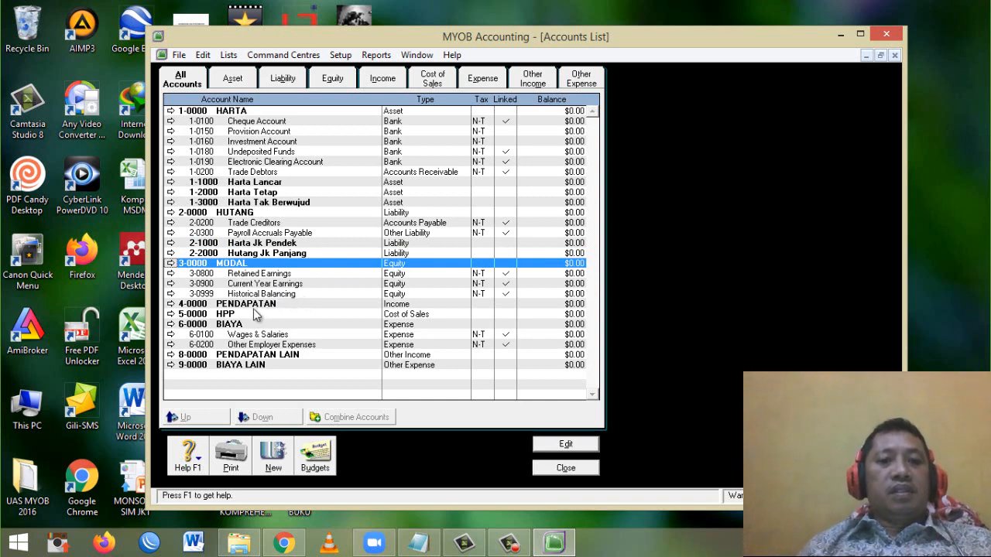
click(253, 306)
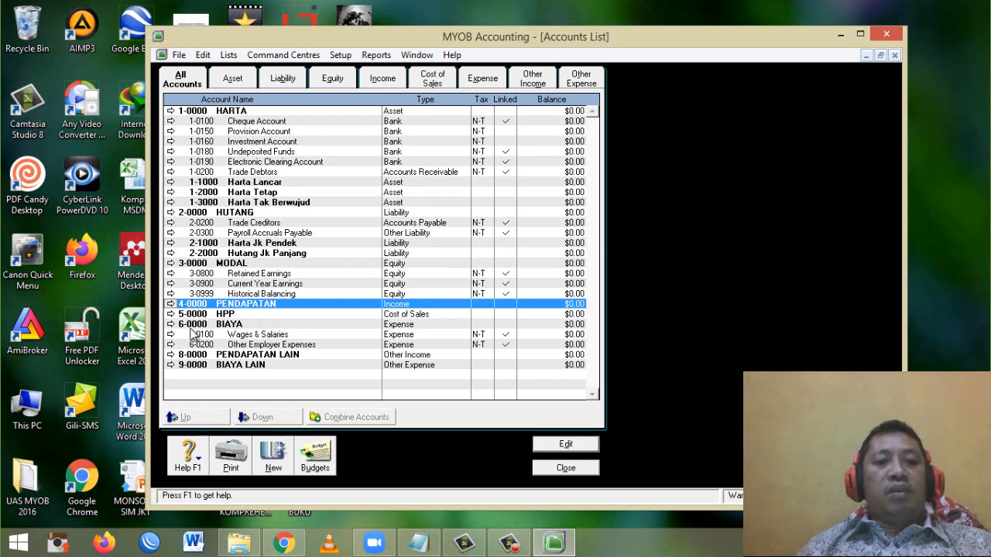
click(217, 325)
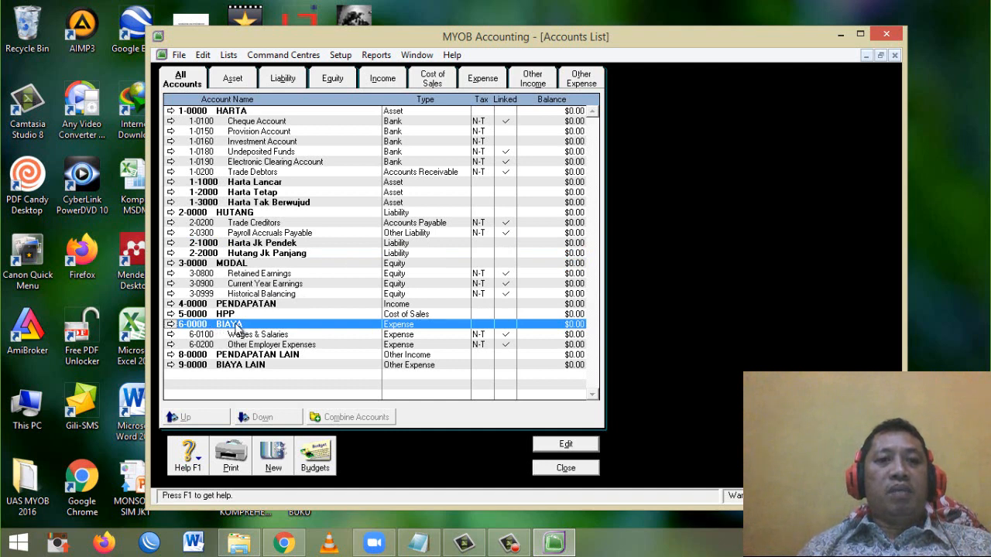
click(274, 458)
click(181, 117)
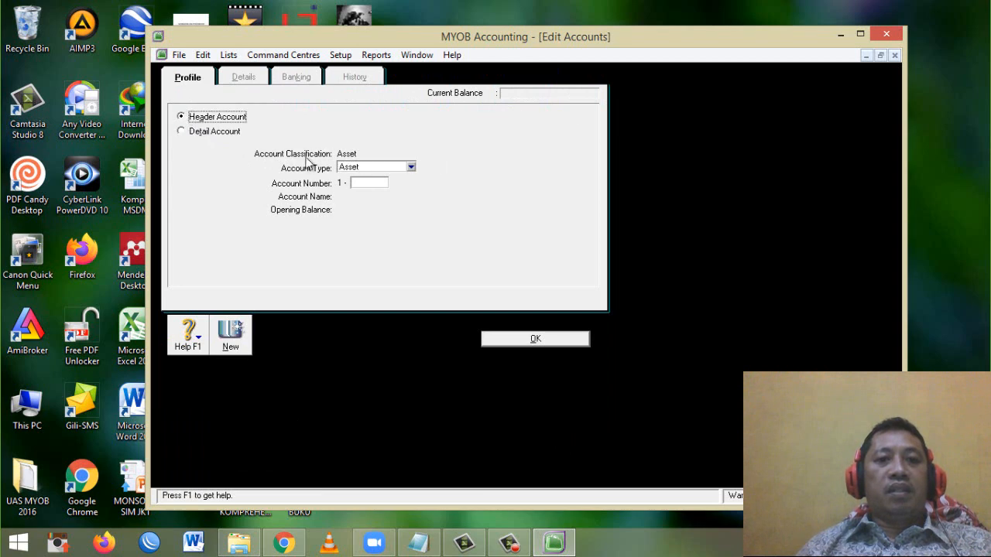
click(404, 170)
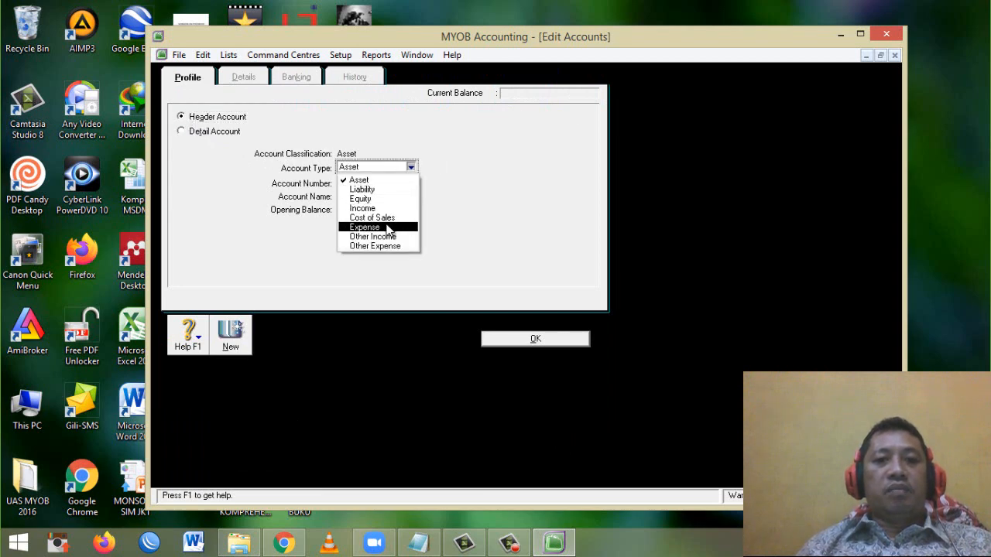
click(389, 228)
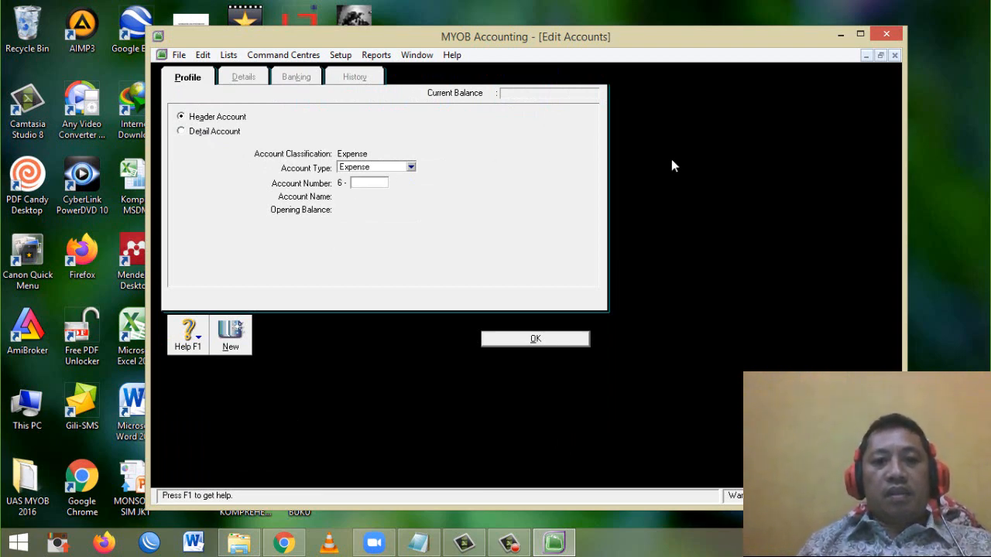
Number the new expense header account 6-1000, name it Operasional and save it.
text(1000)
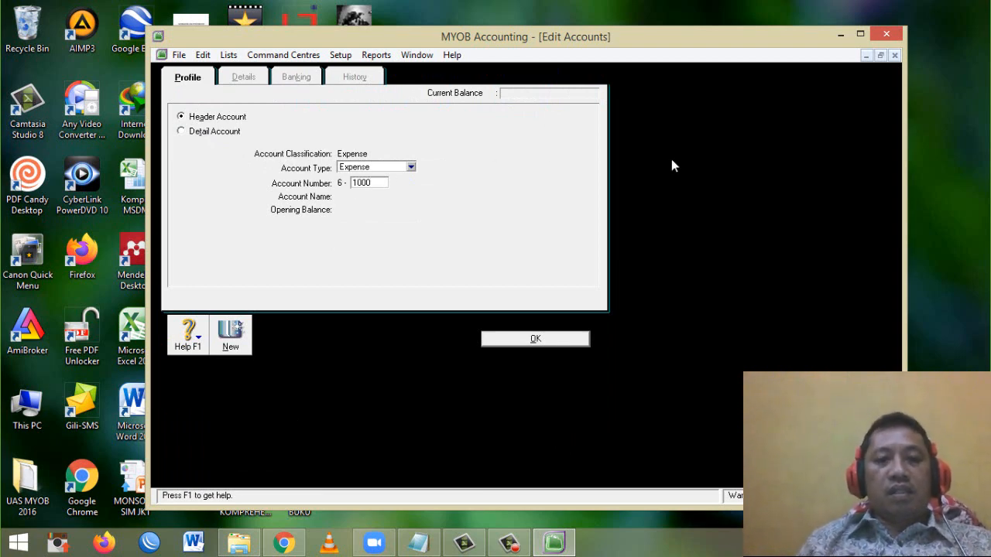
key(Tab)
text(B)
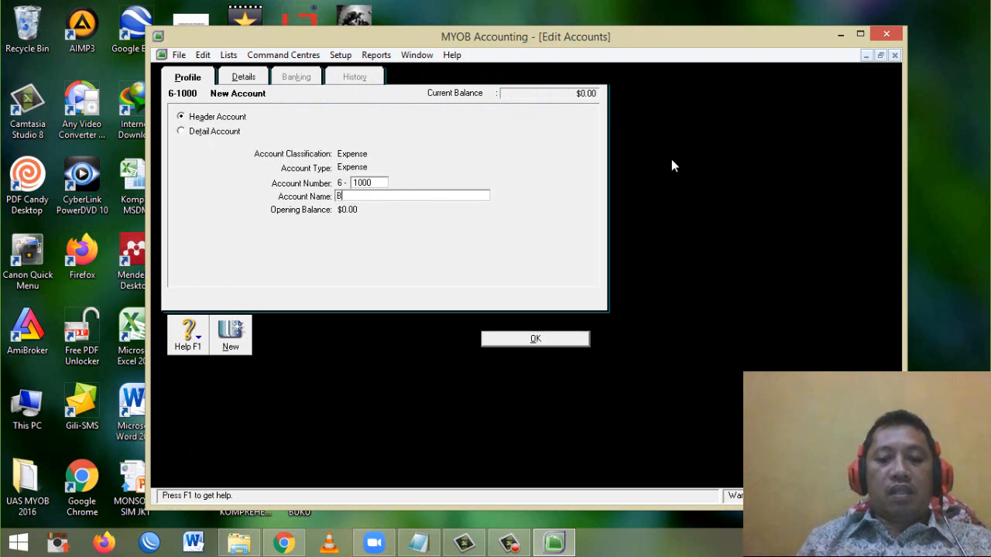
key(BackSpace)
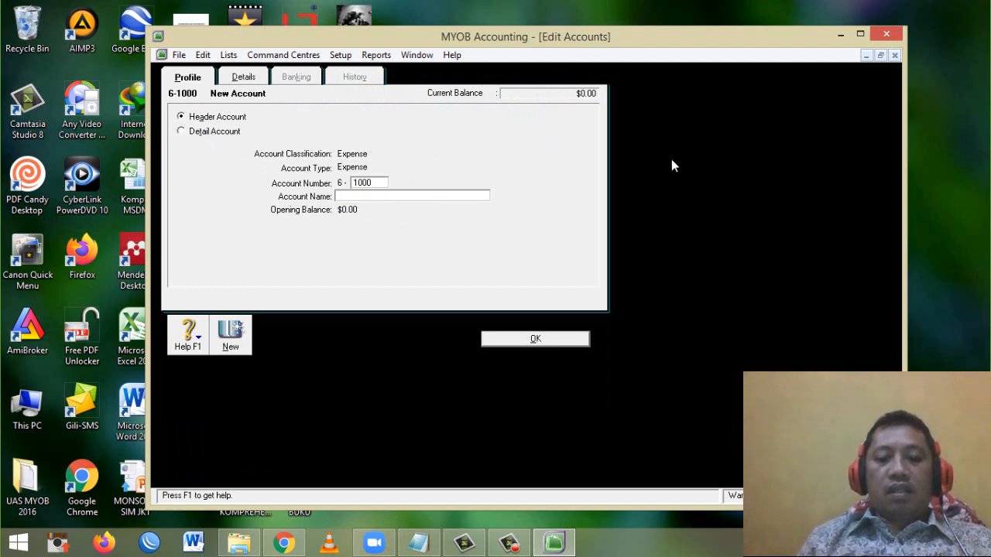
text(Opera)
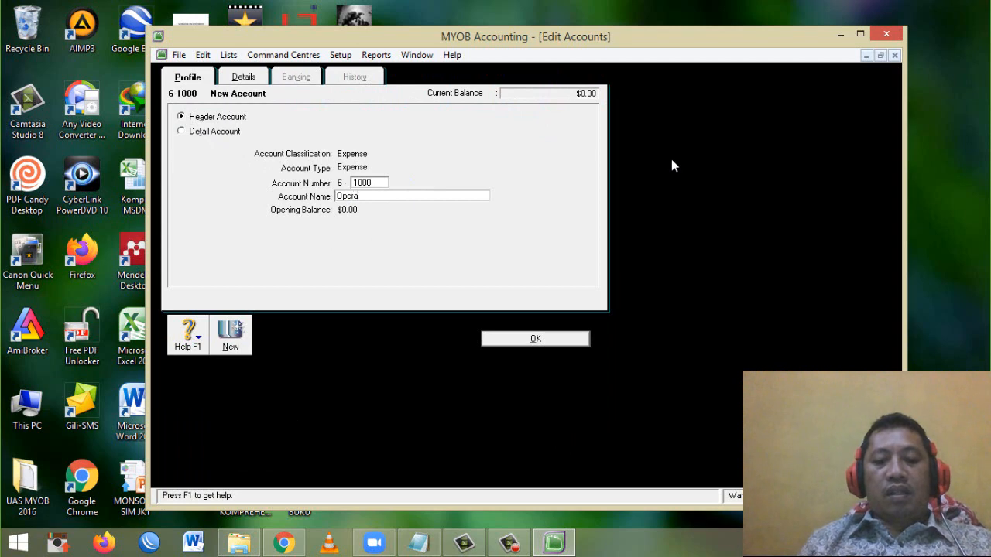
text(sional)
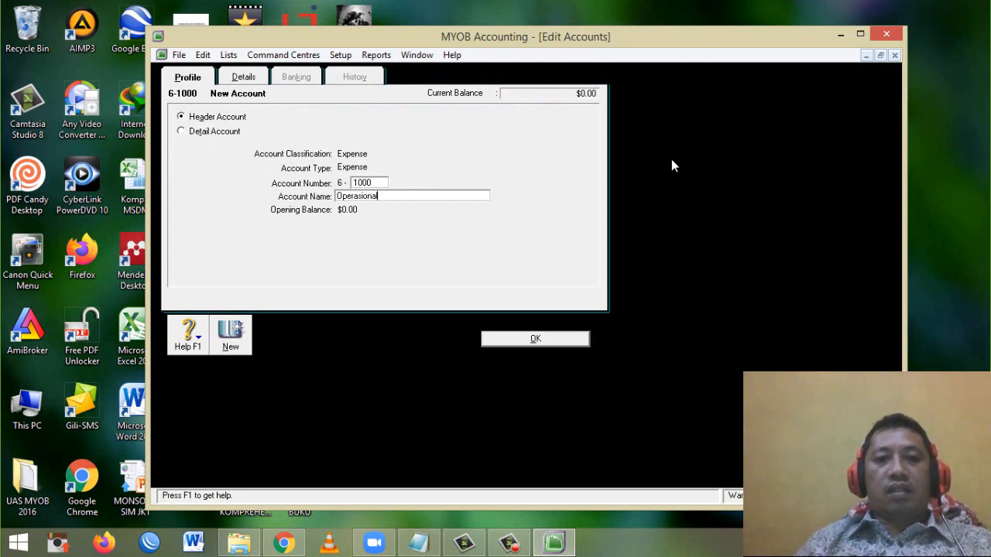
click(535, 340)
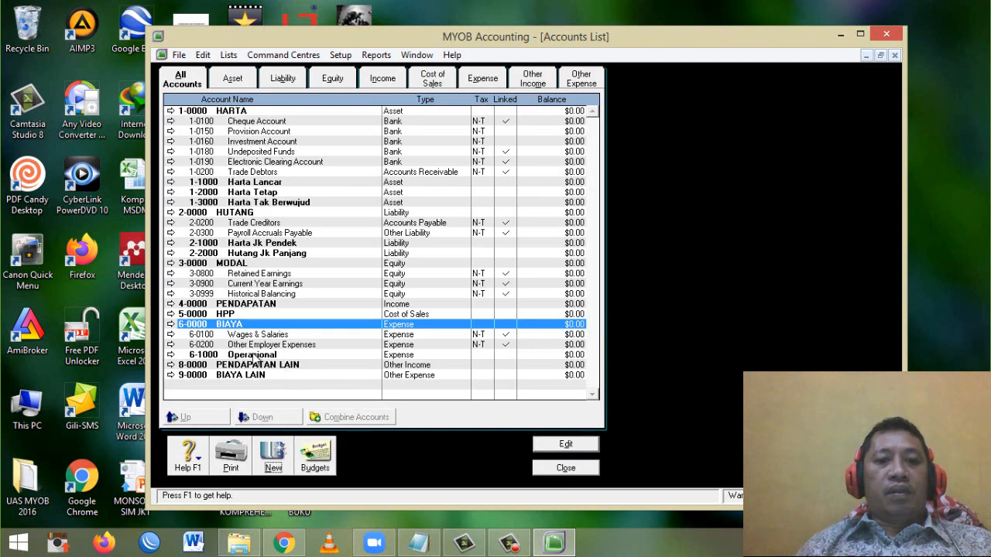
Create an expense header account numbered 6-2000 with the name Perawatan and save it.
click(254, 358)
click(275, 457)
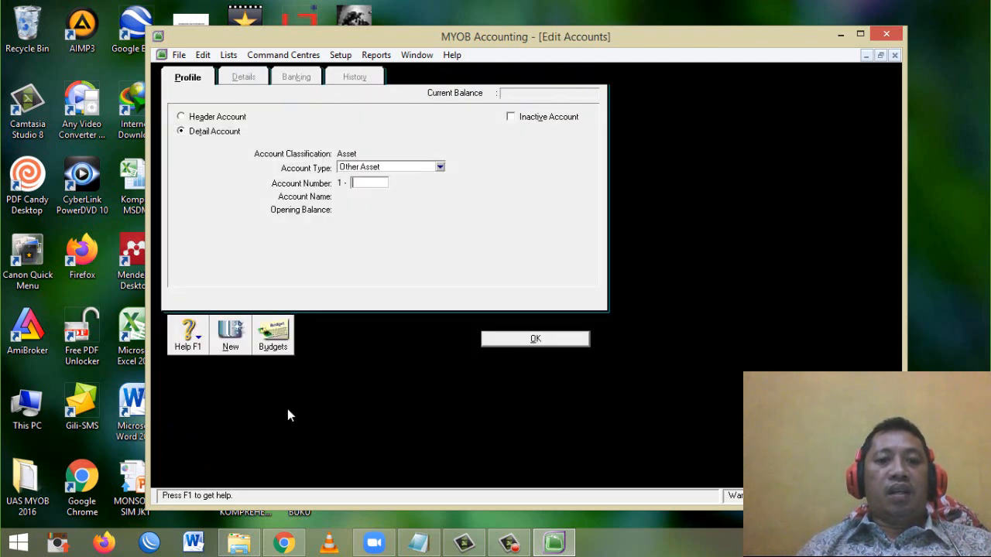
click(232, 117)
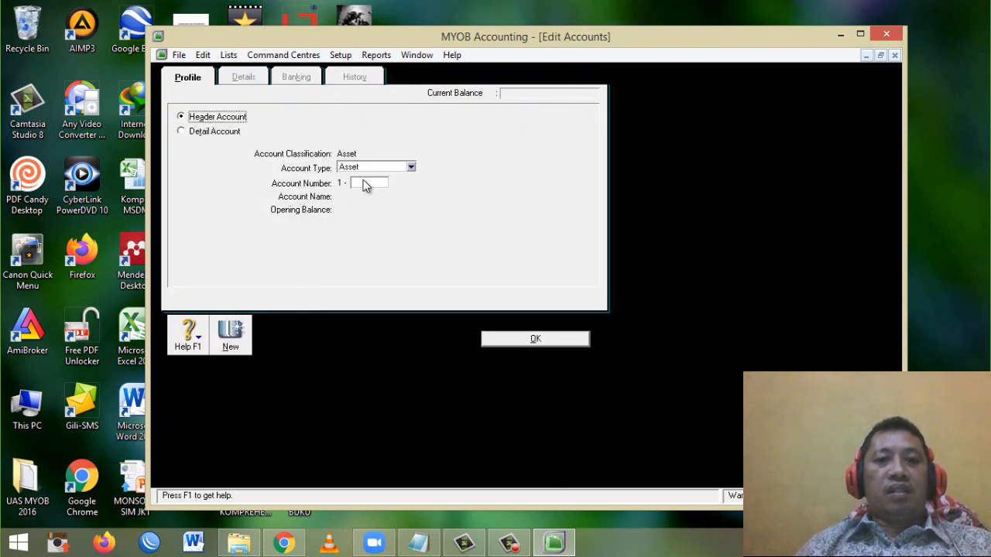
click(371, 167)
click(369, 225)
click(368, 184)
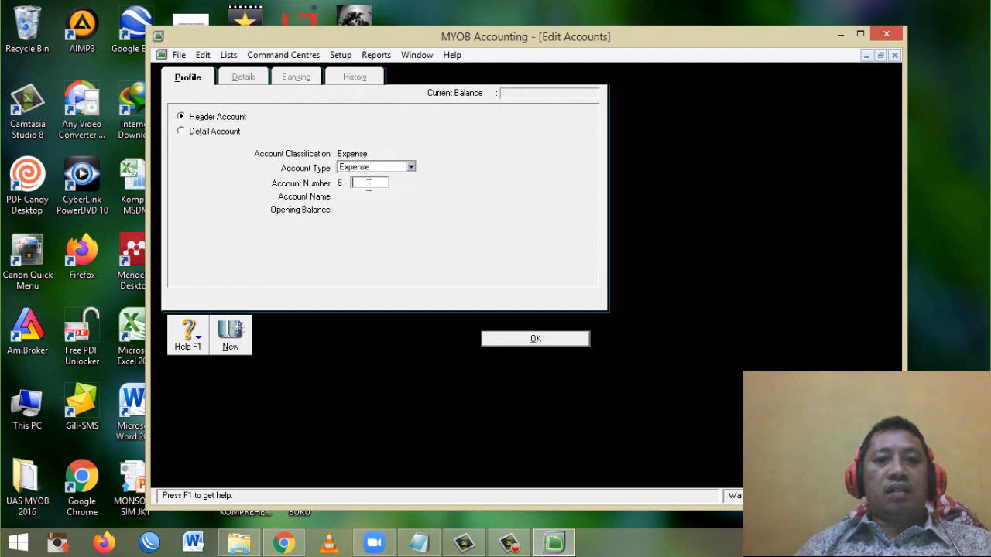
text(2000)
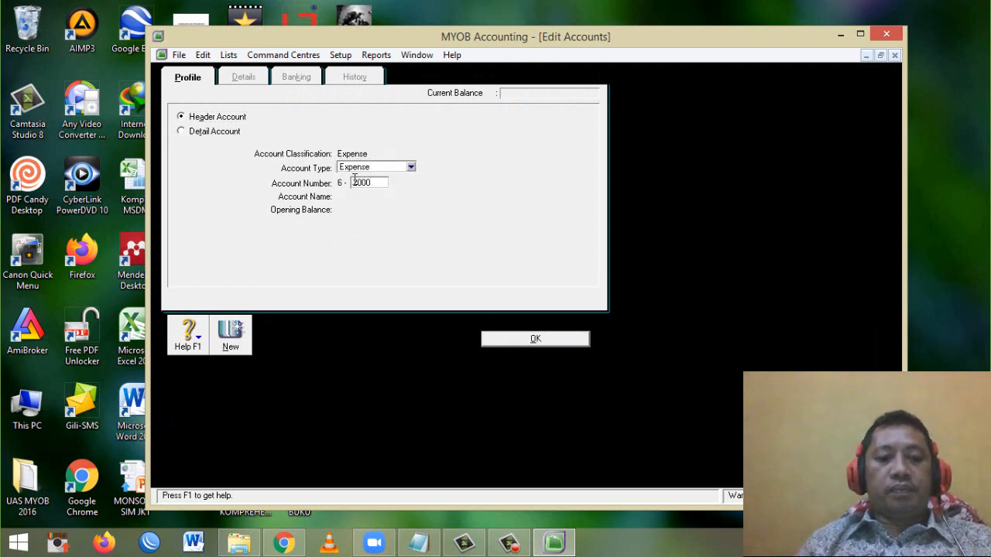
key(Tab)
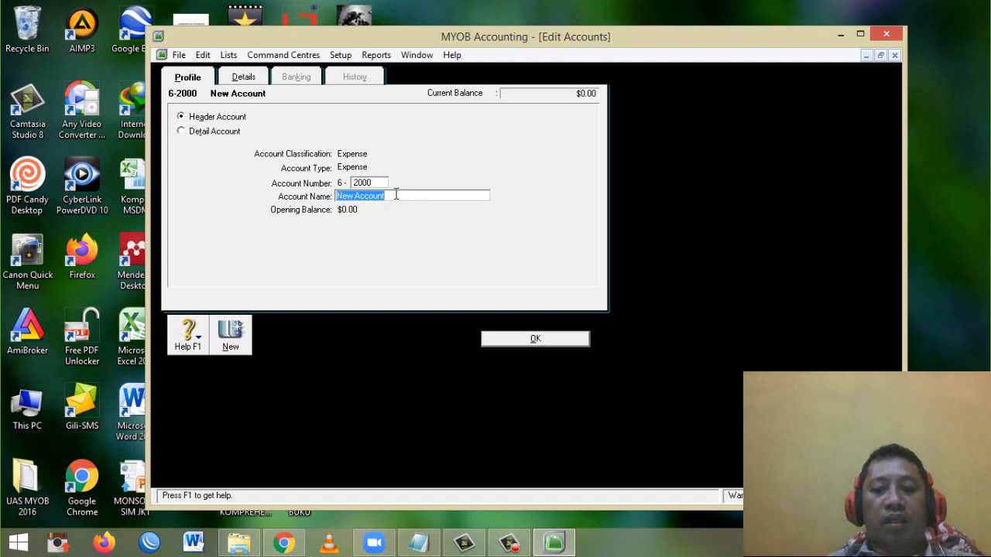
text(Per)
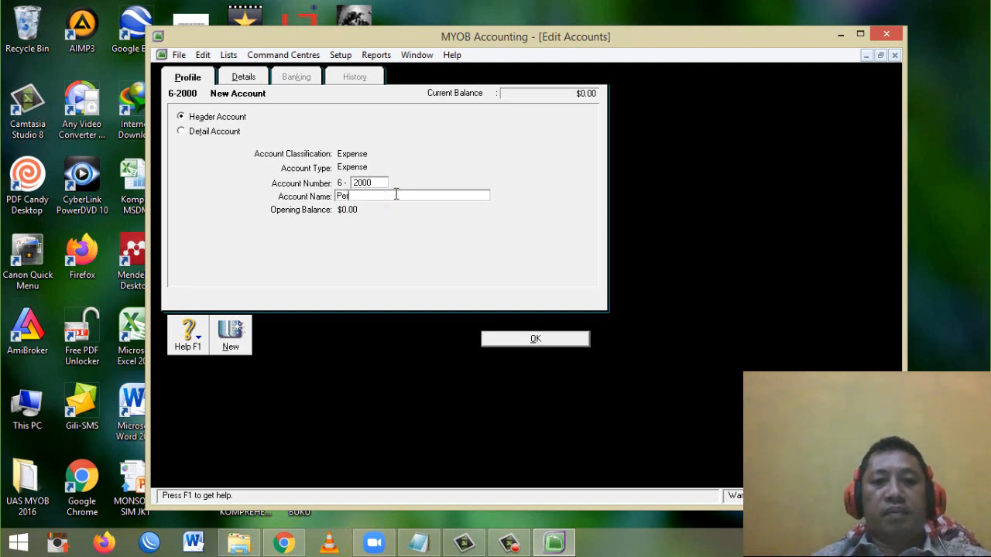
text(awatan)
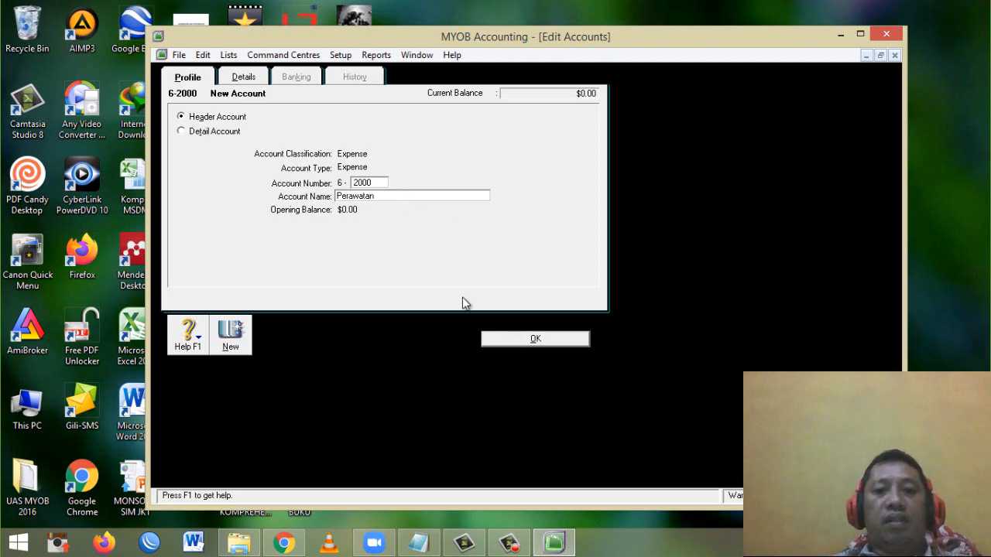
click(526, 342)
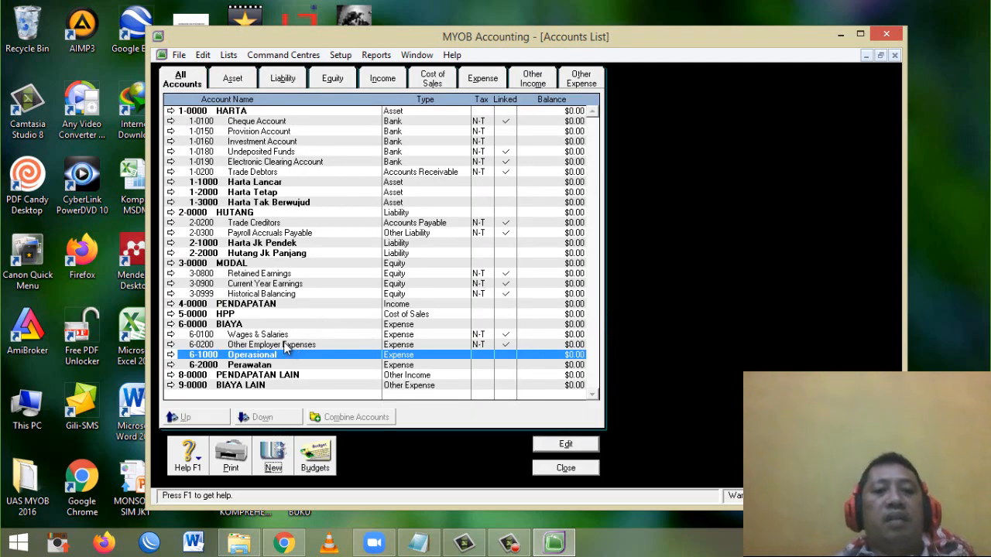
Review the header accounts in the accounts list, comparing BIAYA and its sub-headers with PENDAPATAN LAIN, BIAYA LAIN, PENDAPATAN and Harta Lancar.
click(291, 376)
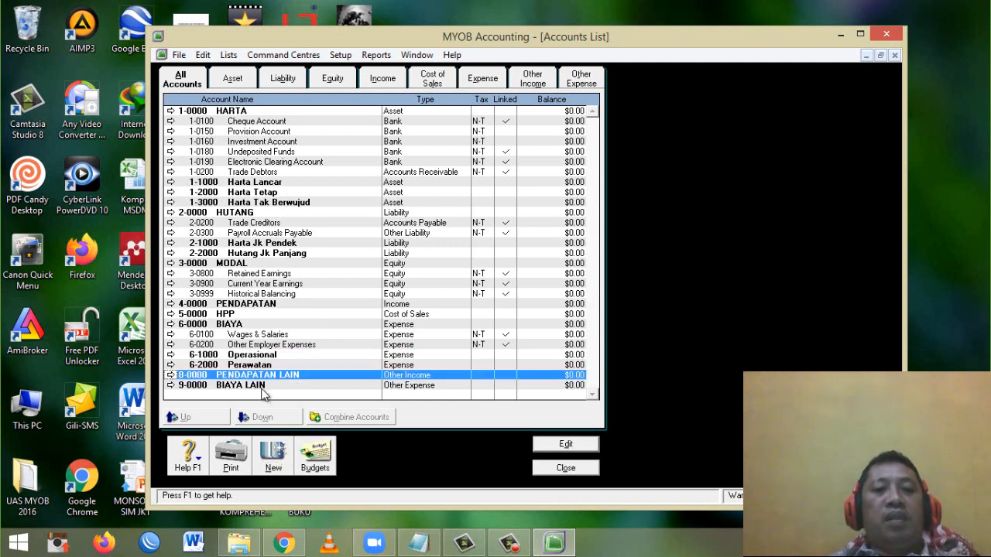
click(260, 386)
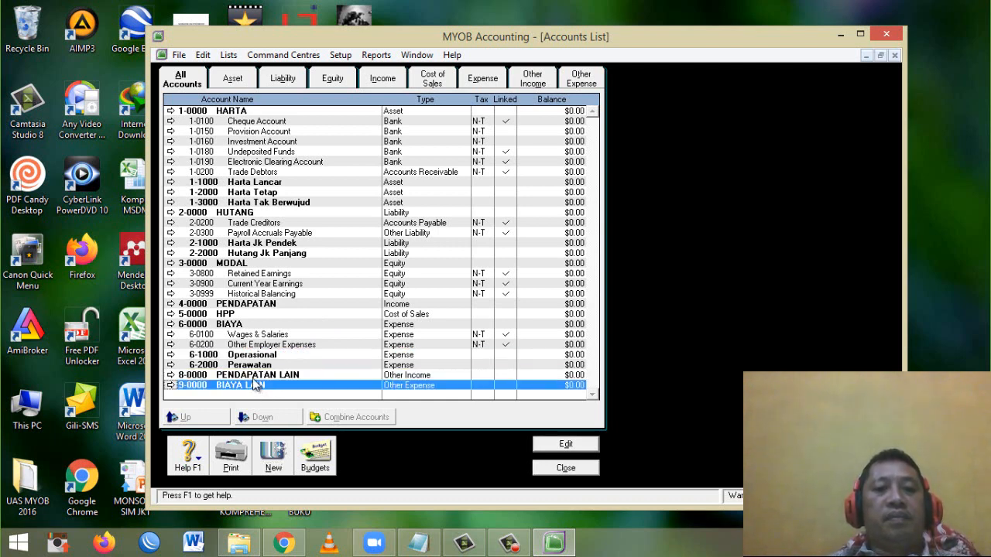
click(254, 375)
click(248, 355)
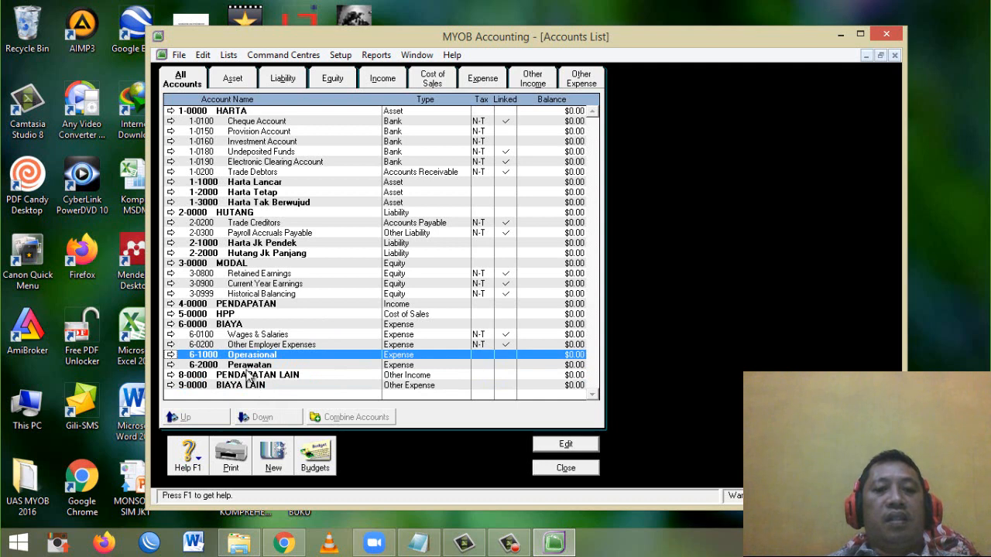
click(246, 385)
click(236, 325)
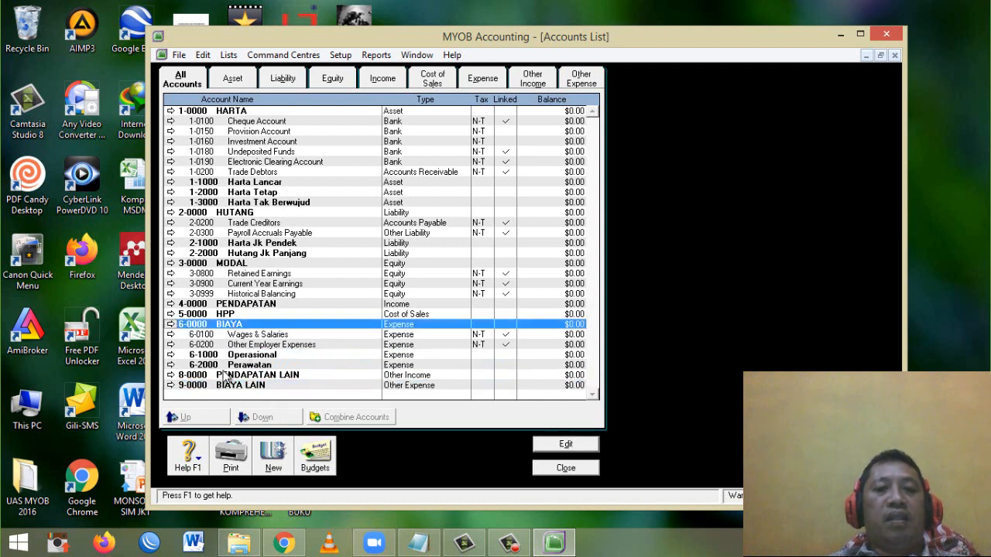
click(232, 386)
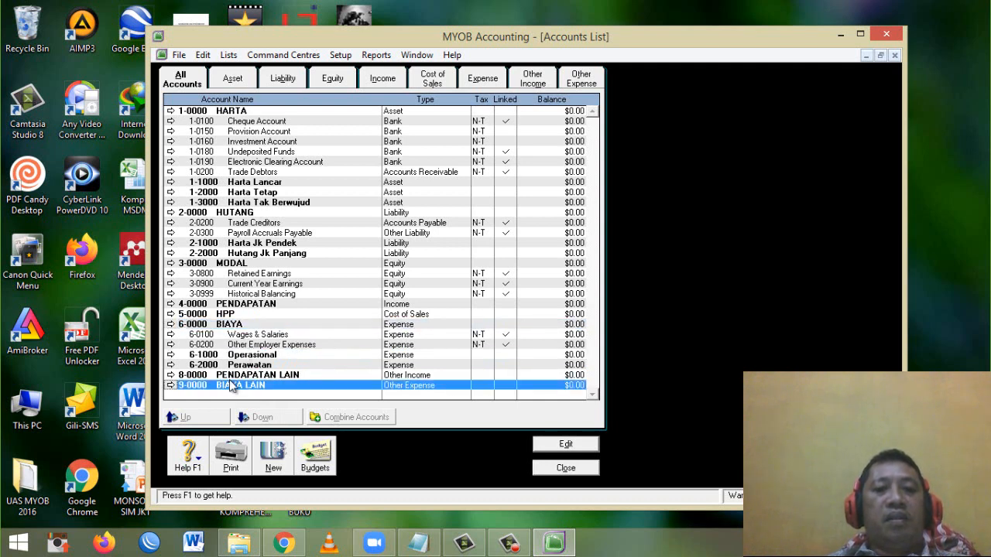
click(247, 365)
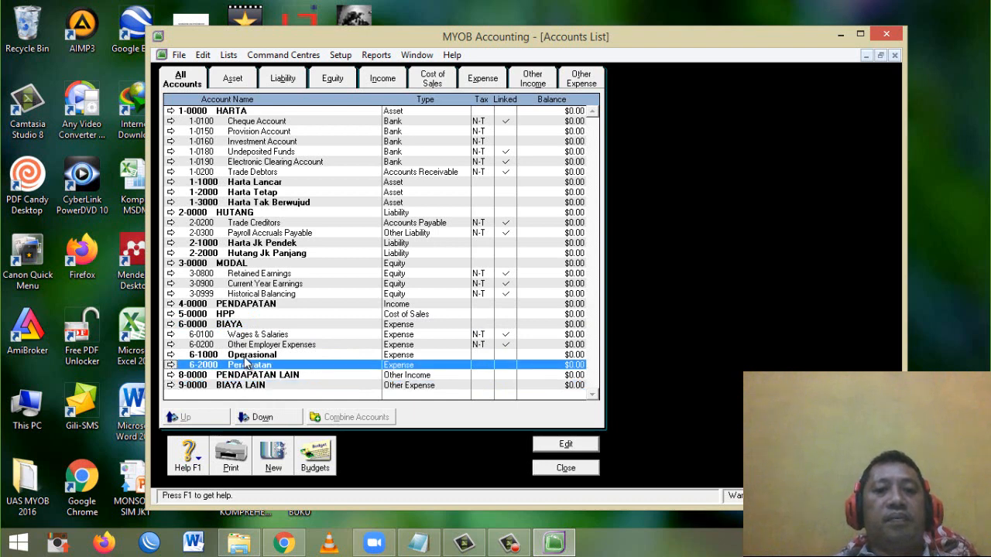
click(244, 354)
click(228, 303)
click(226, 323)
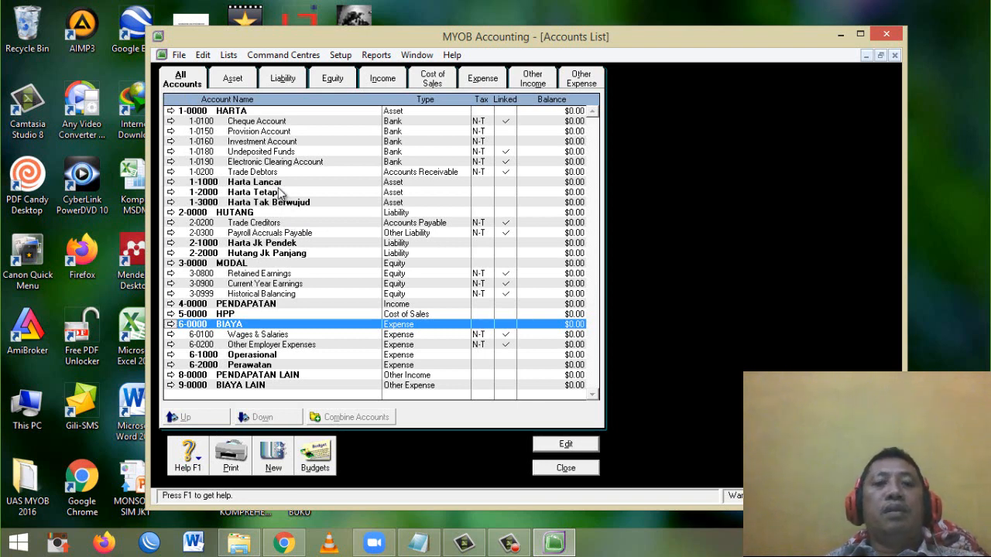
click(253, 184)
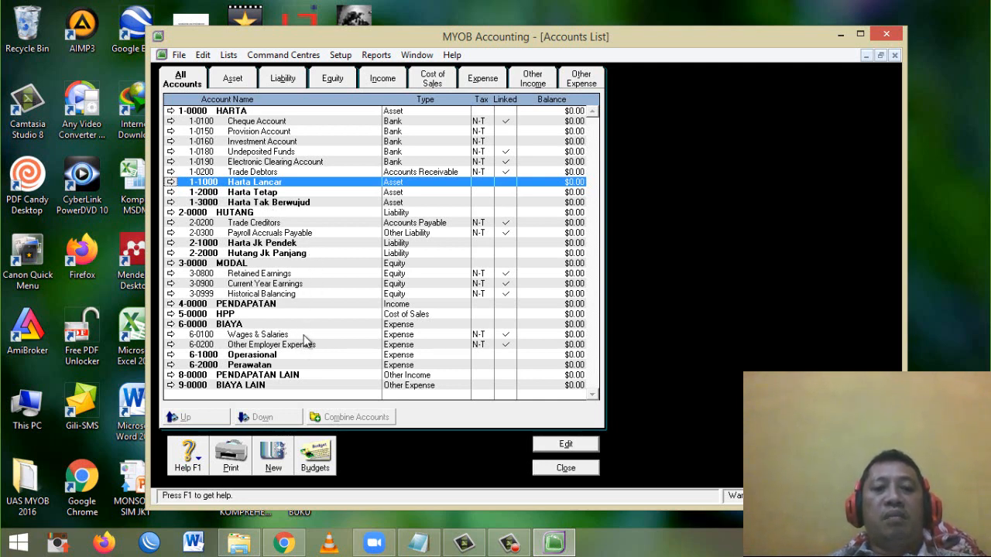
Create an asset header account numbered 1-1100 with the name Bank under Harta Lancar and save it.
click(277, 465)
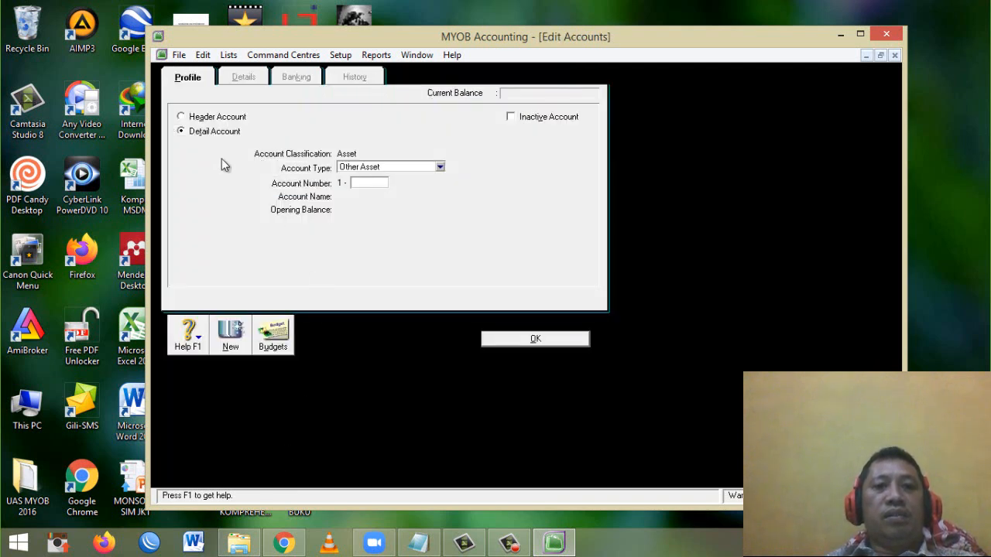
click(181, 118)
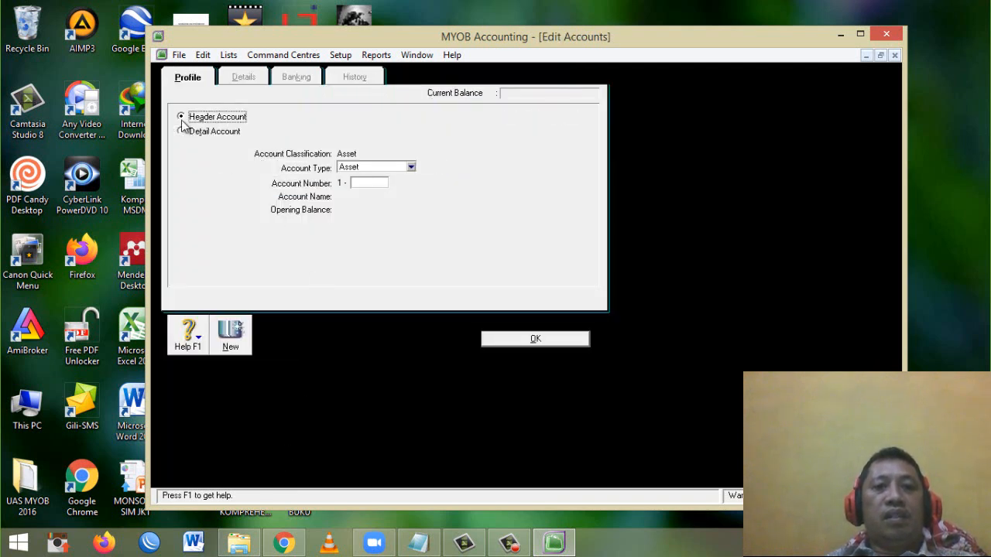
click(371, 183)
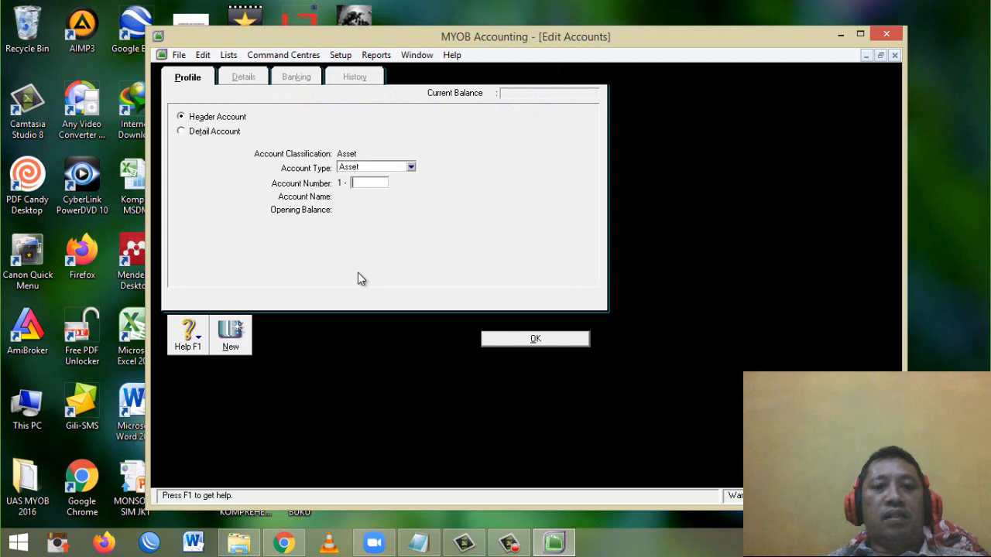
text(1)
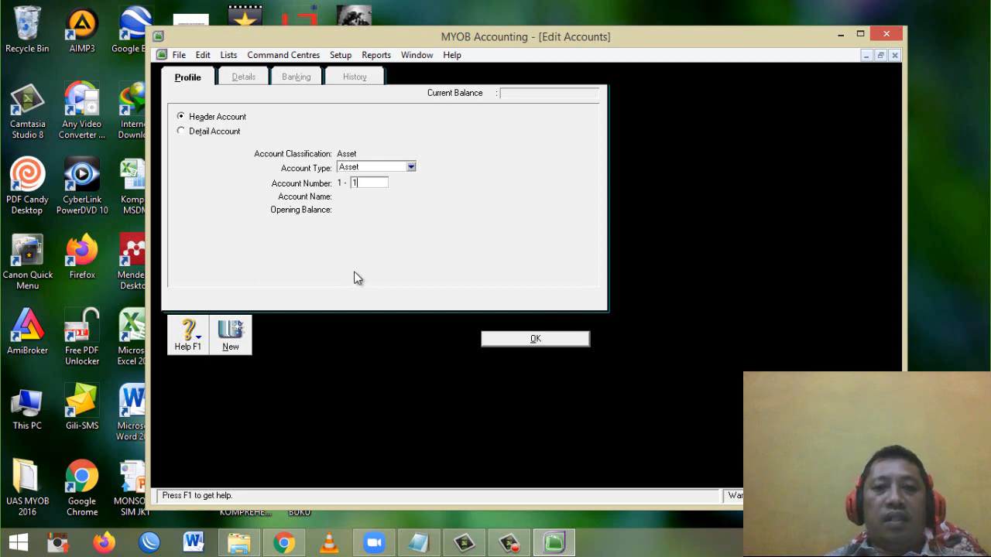
text(1)
text(00)
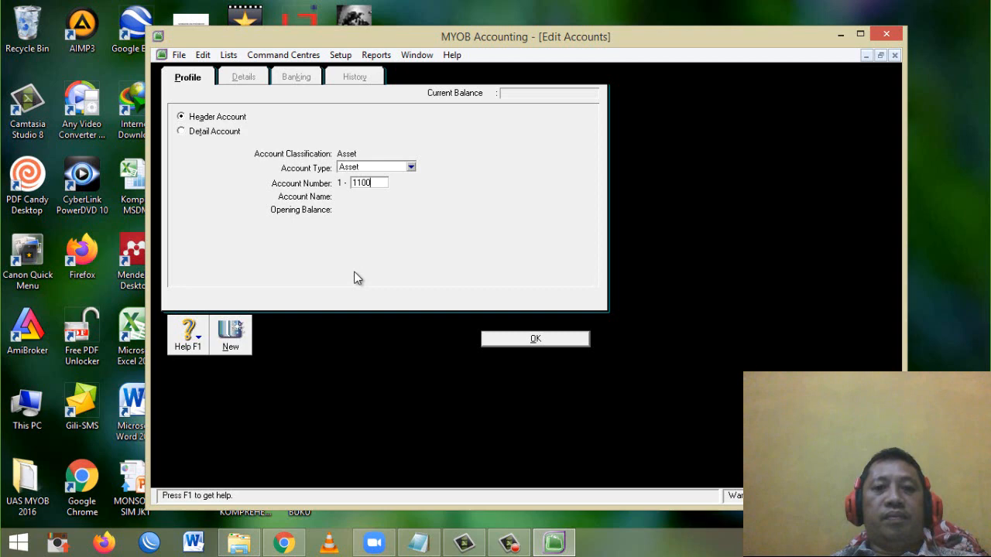
key(Tab)
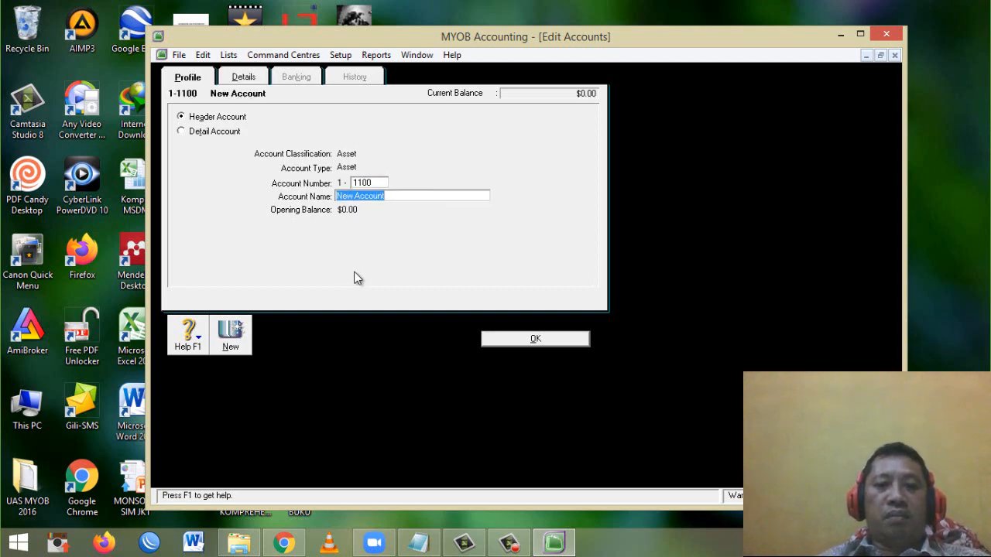
text(Bank)
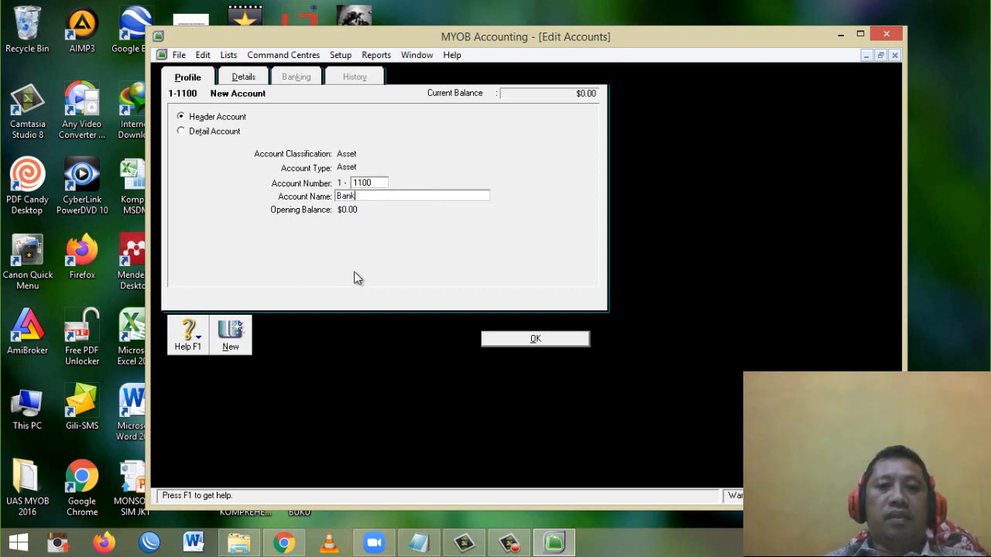
click(531, 342)
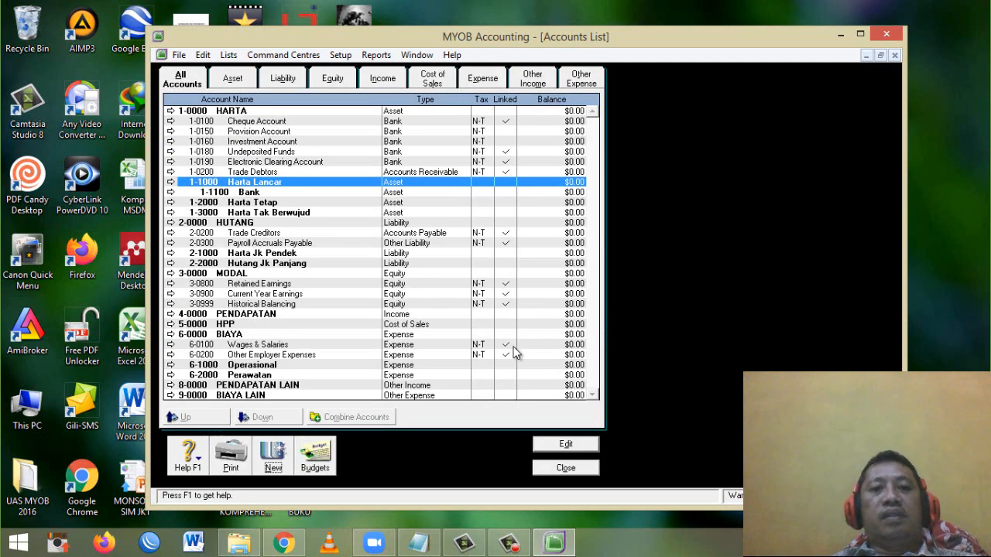
Create an asset header account numbered 1-1200 with the name Piutang under Harta Lancar and save it.
click(255, 192)
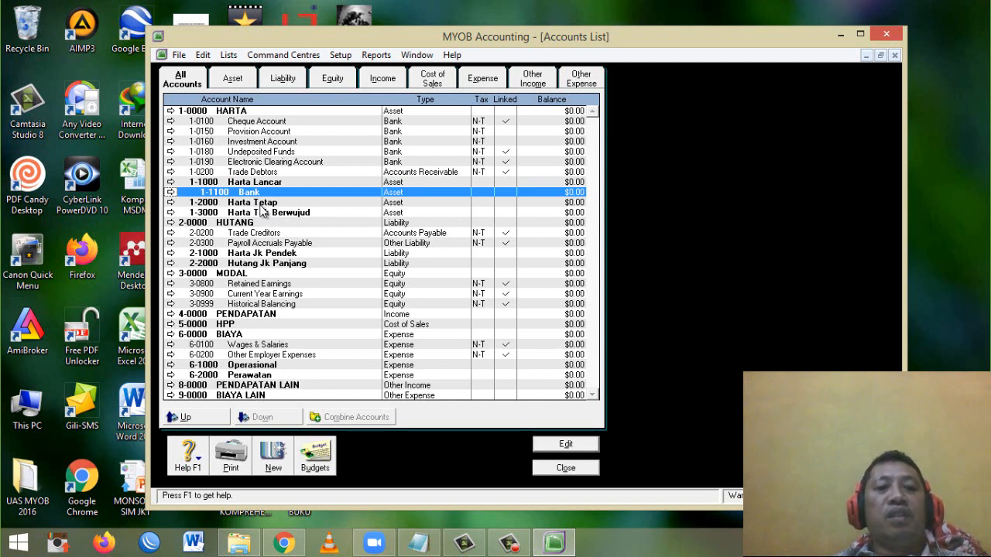
click(272, 455)
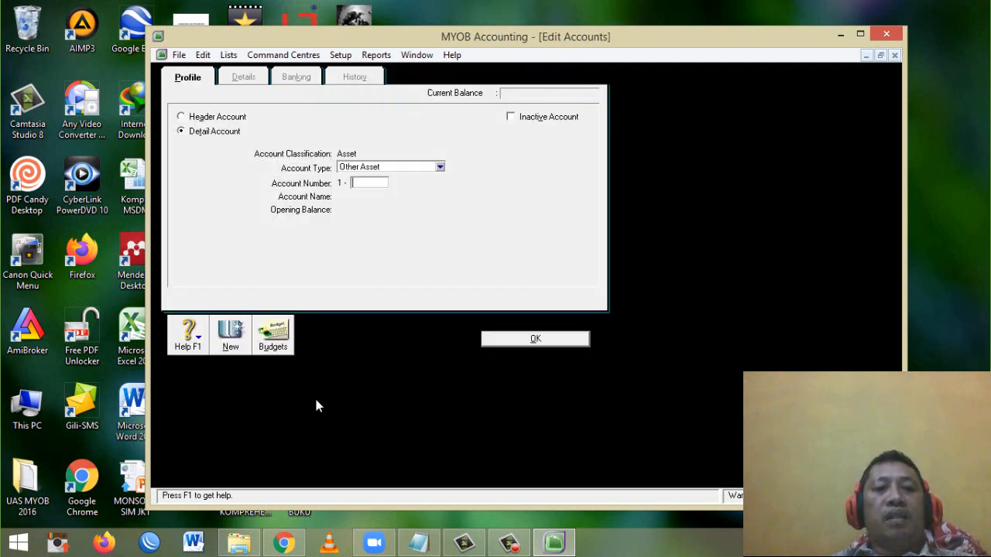
click(209, 119)
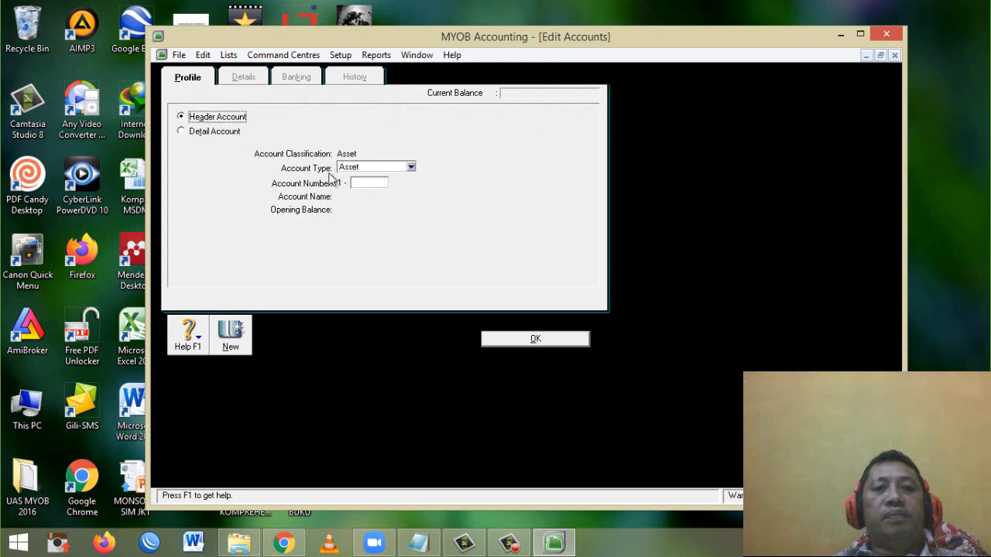
click(365, 182)
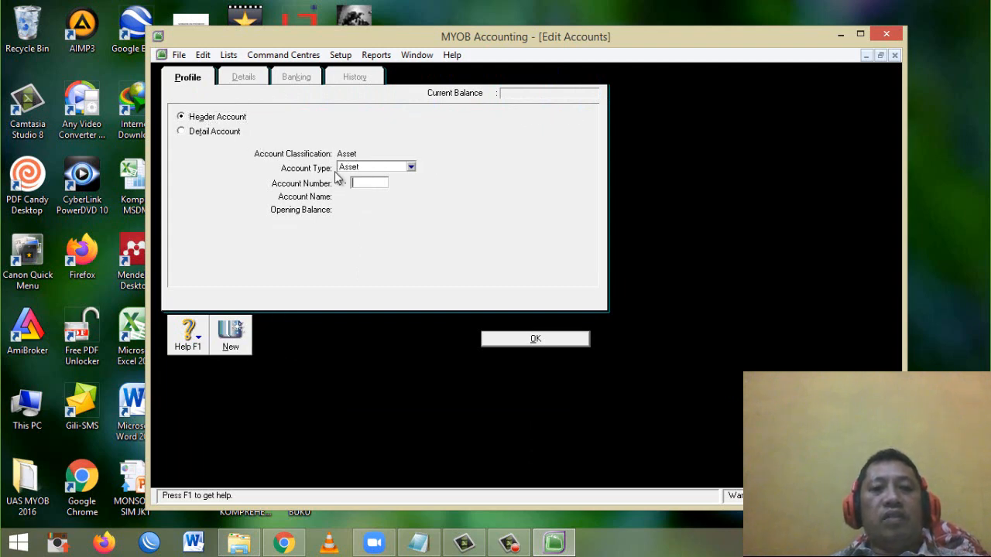
text(1200)
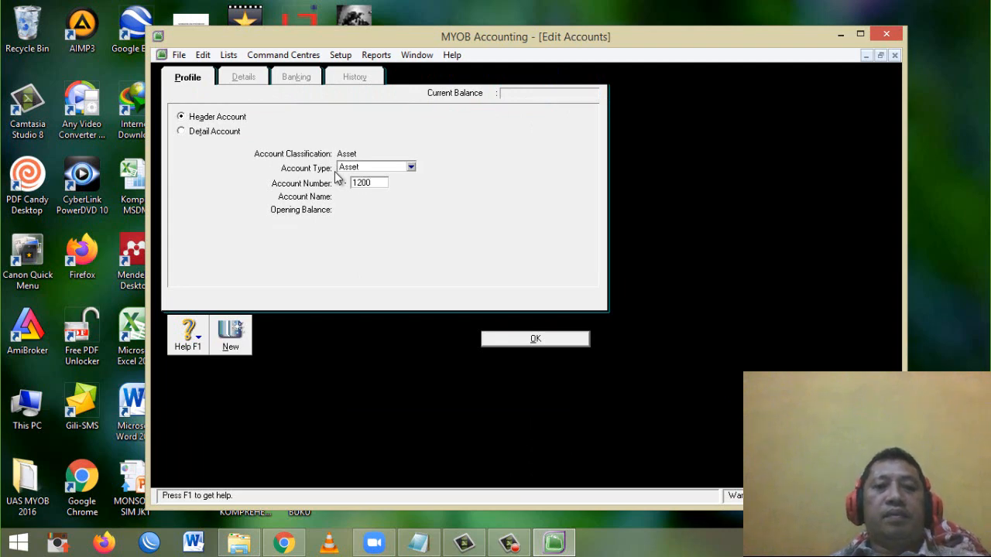
key(Tab)
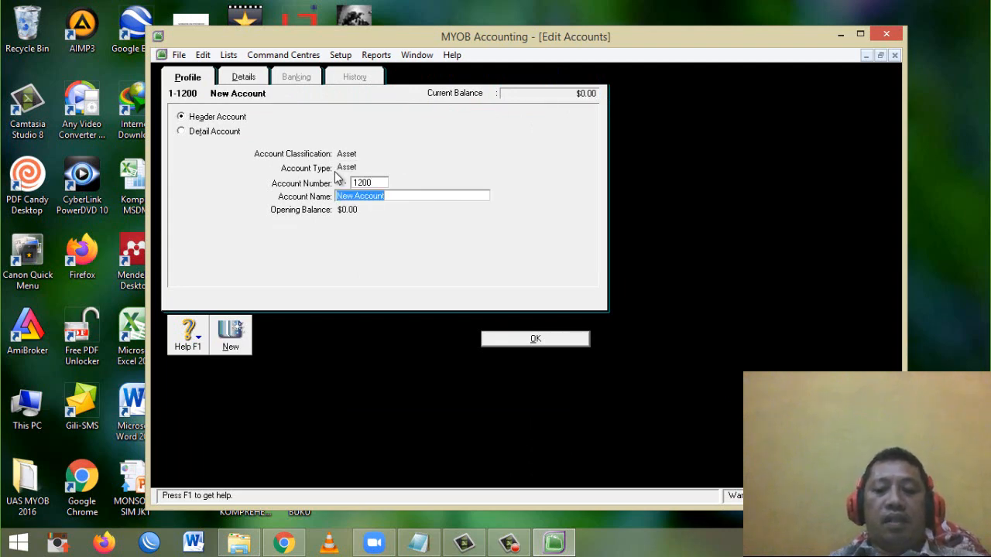
text(Piutang)
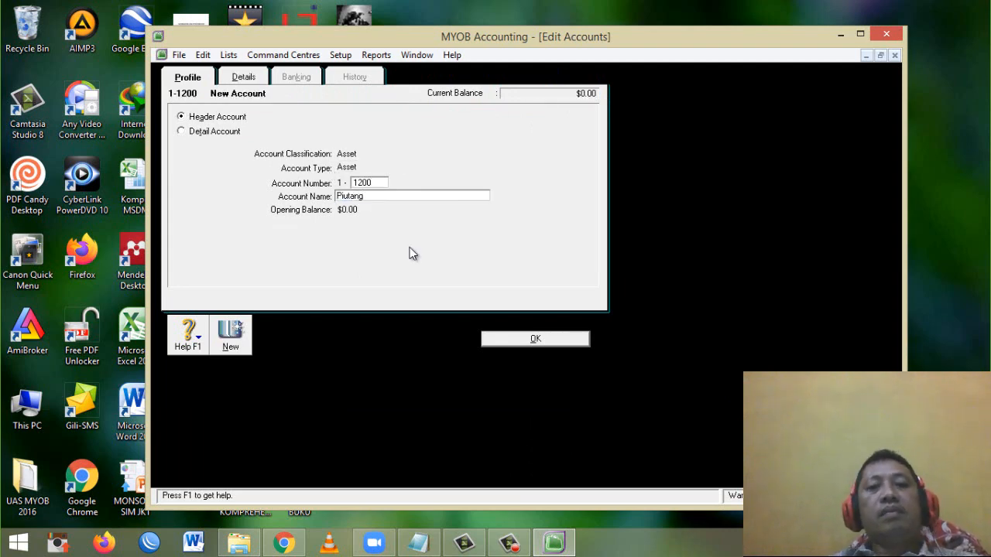
click(535, 339)
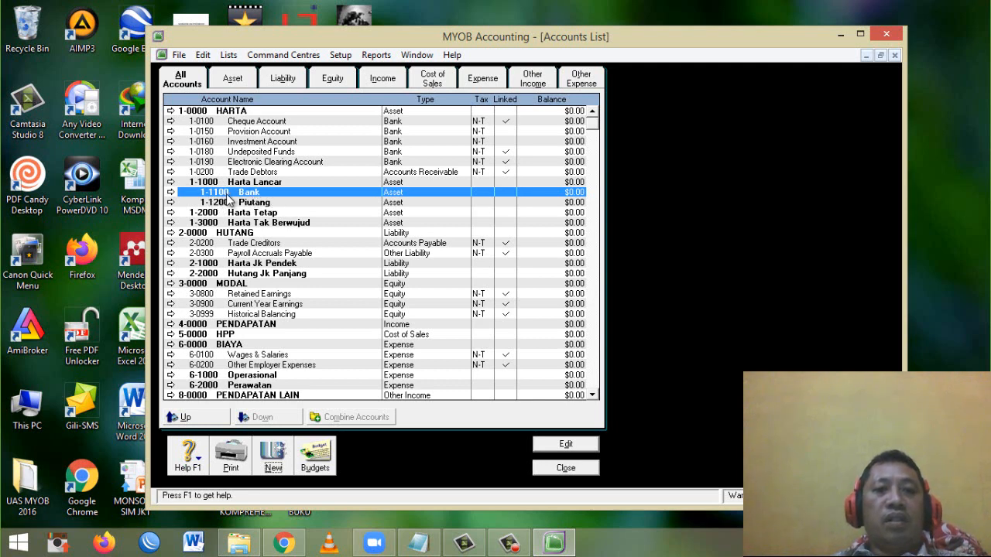
Create a detail account of type Other Asset numbered 1-1101, name it Bank BCA and save it.
click(272, 463)
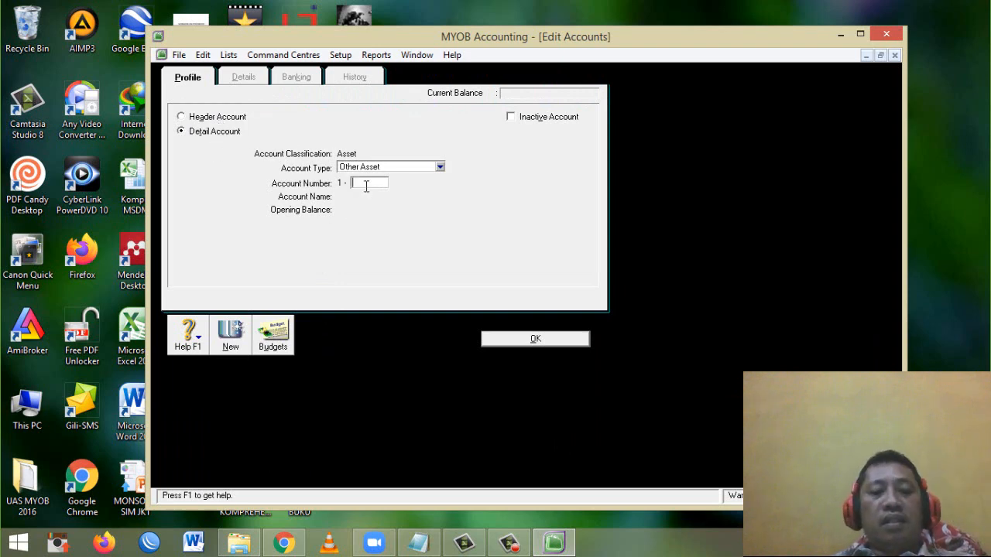
text(11)
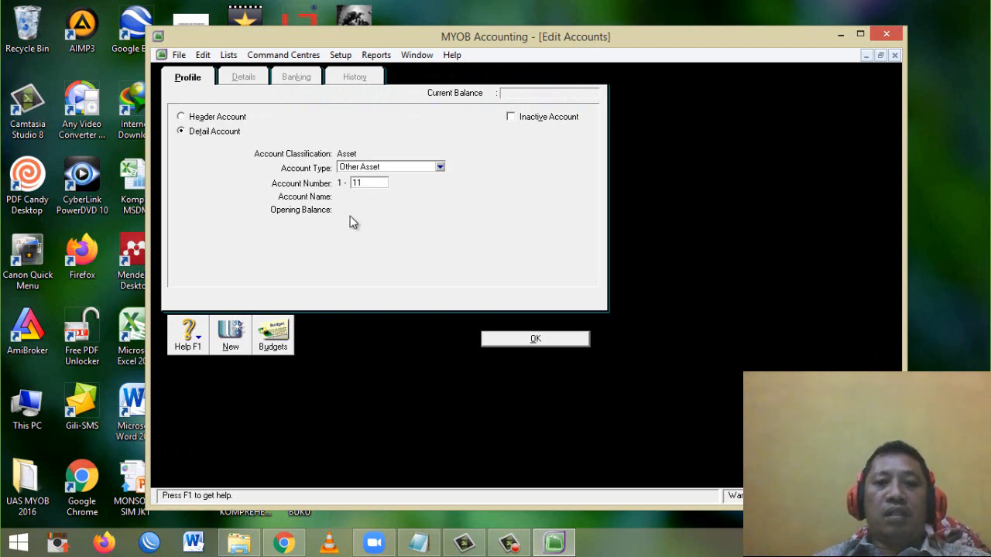
text(00)
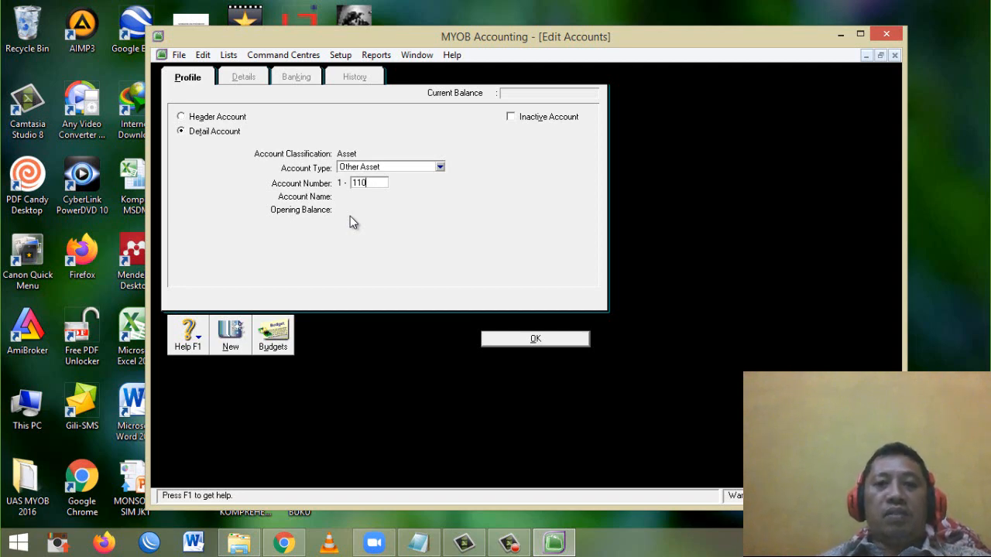
key(BackSpace)
text(1)
key(Tab)
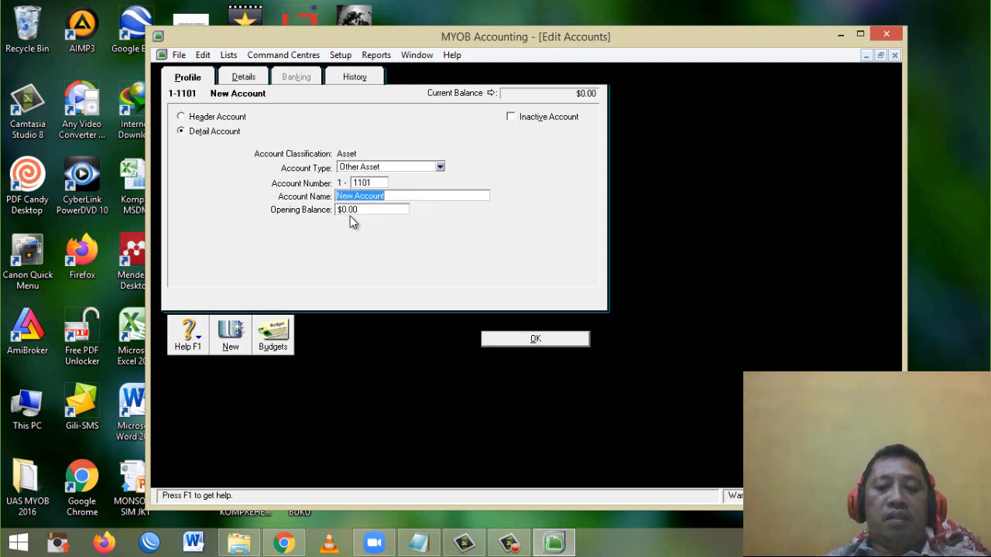
text(Bank )
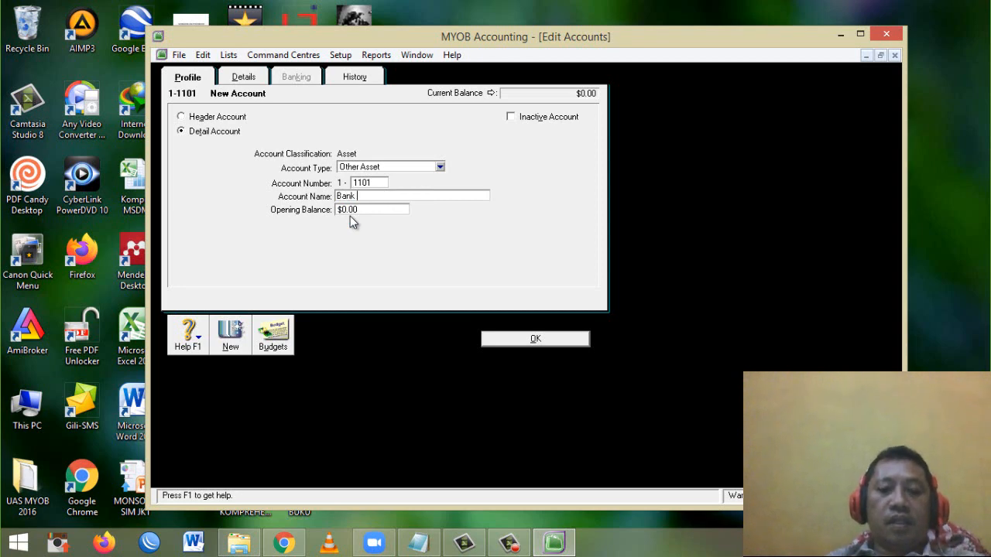
text(BCA)
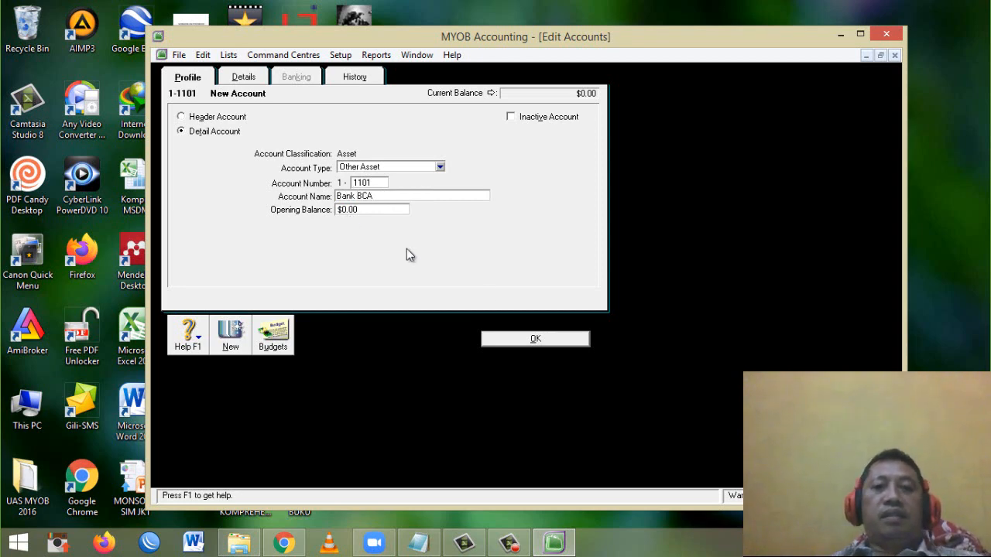
click(535, 339)
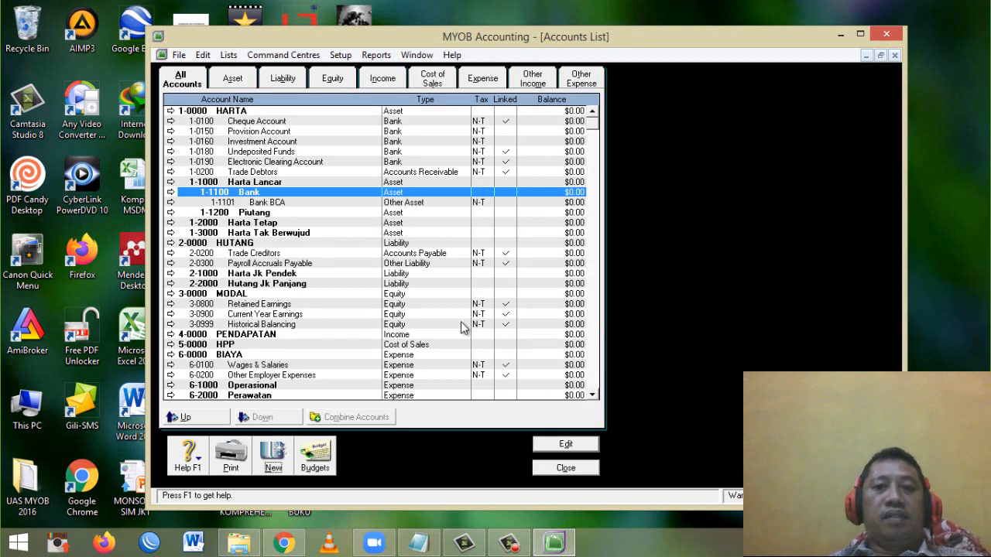
Create a detail account of type Other Asset numbered 1-1102, name it Bank Mandiri and save it.
click(249, 202)
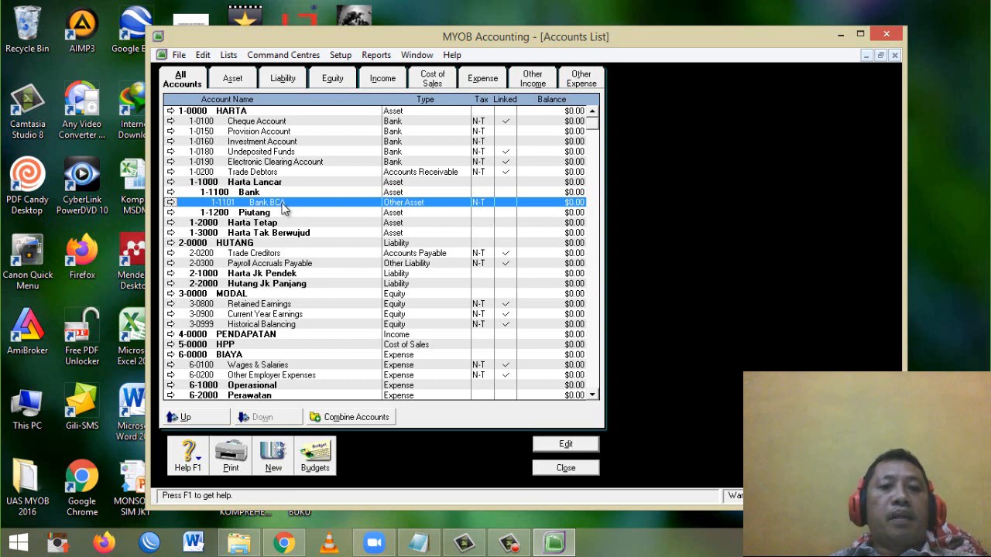
click(277, 465)
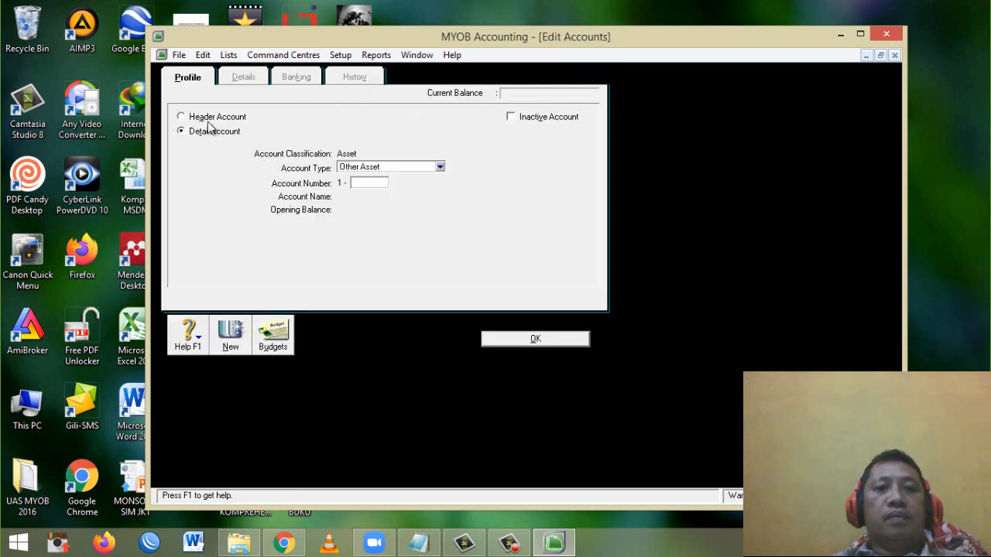
text(1)
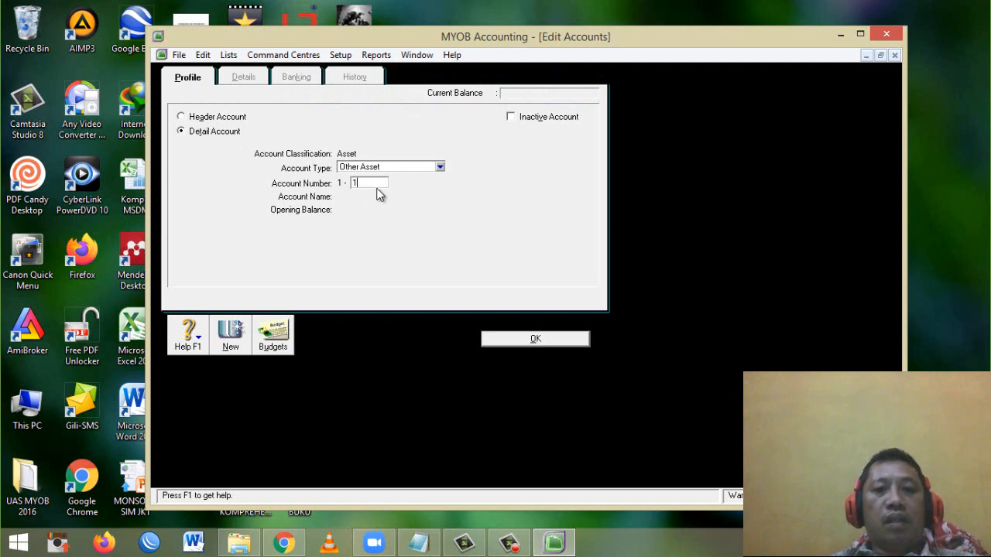
text(102)
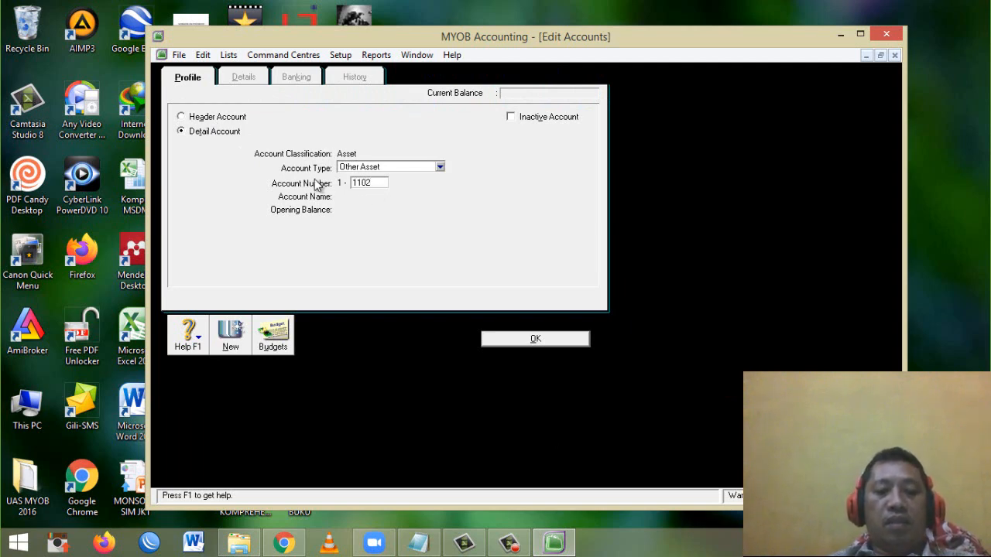
key(Tab)
text(Bank)
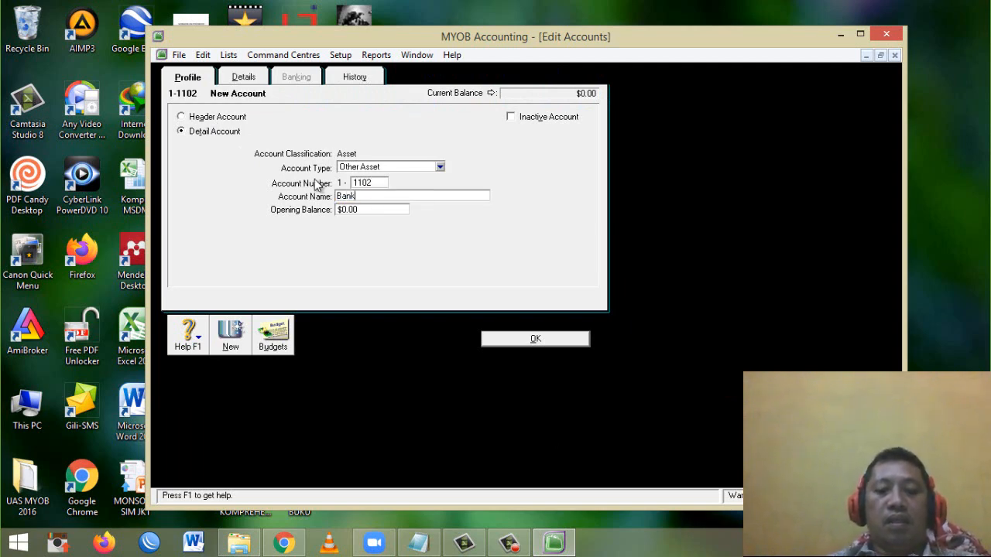
text( Mandiri)
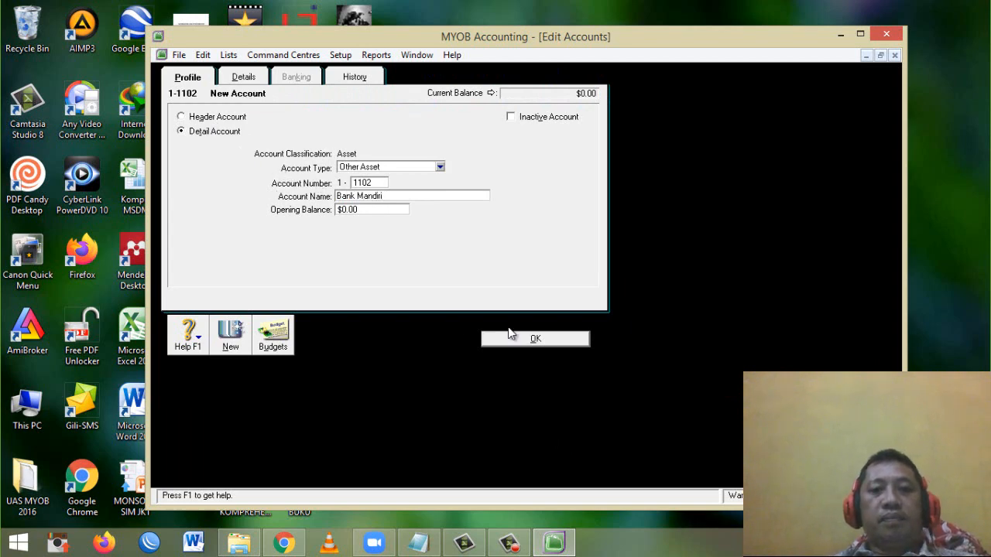
click(512, 338)
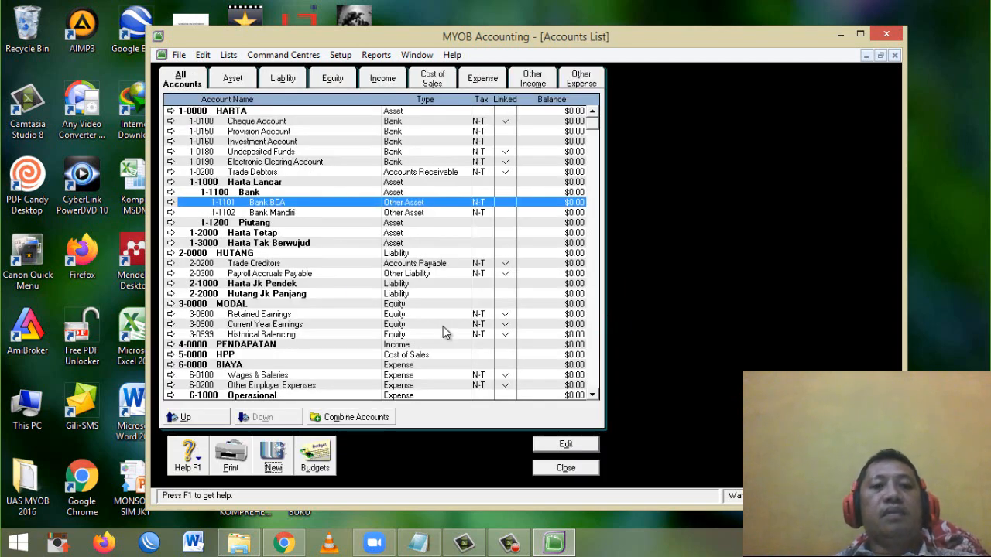
Create a detail account of type Other Asset numbered 1-1201 under Piutang, name it Piutang Karyawan and save it.
click(266, 224)
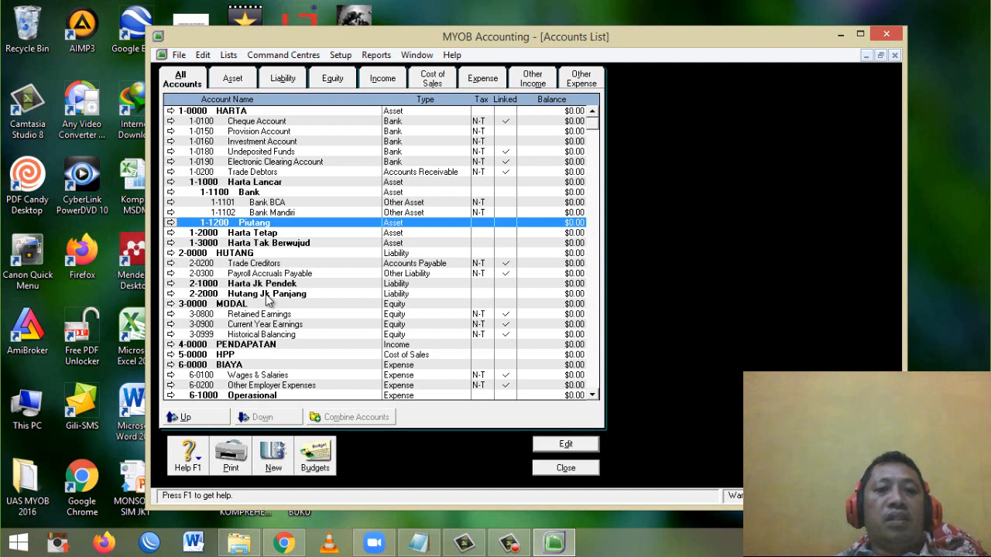
click(273, 459)
text(1)
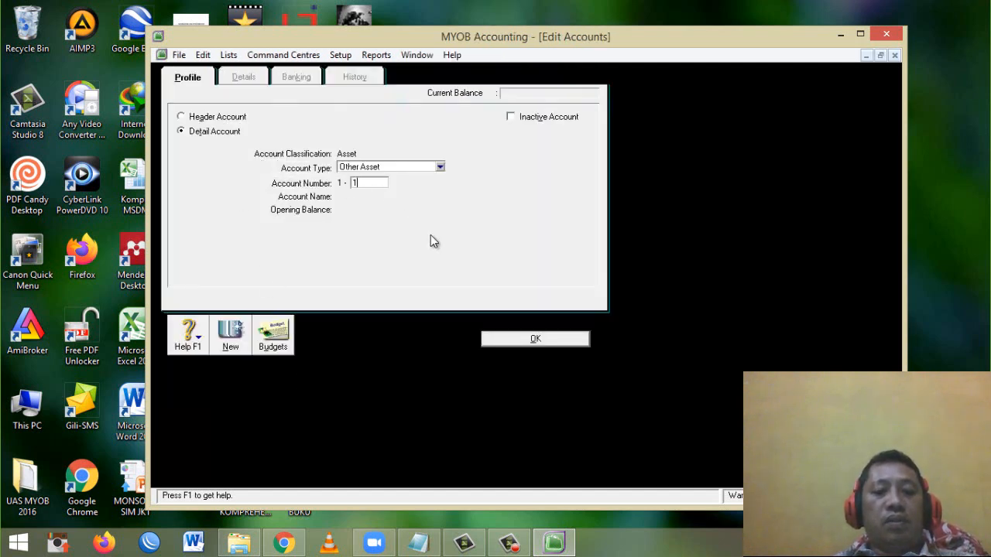
text(201)
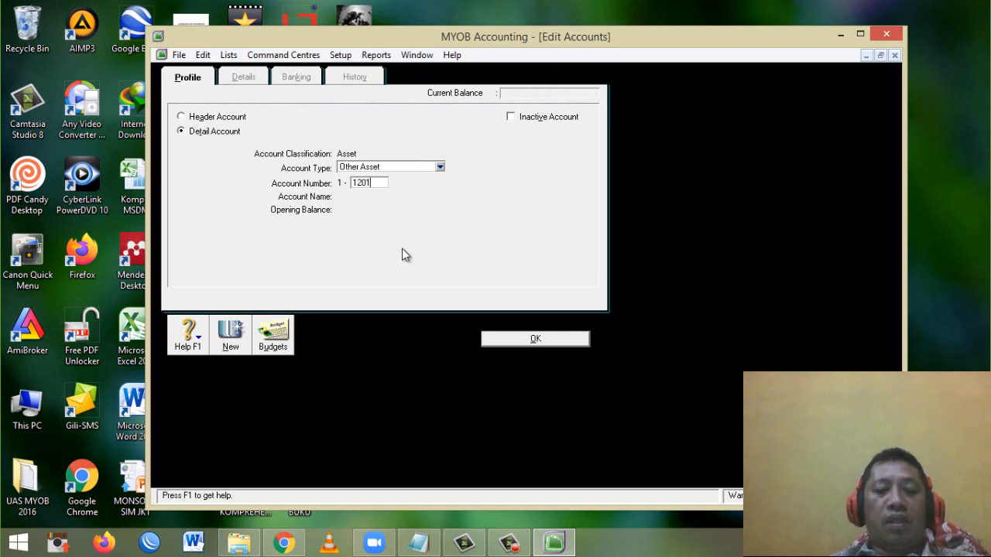
key(Tab)
text(Piutang)
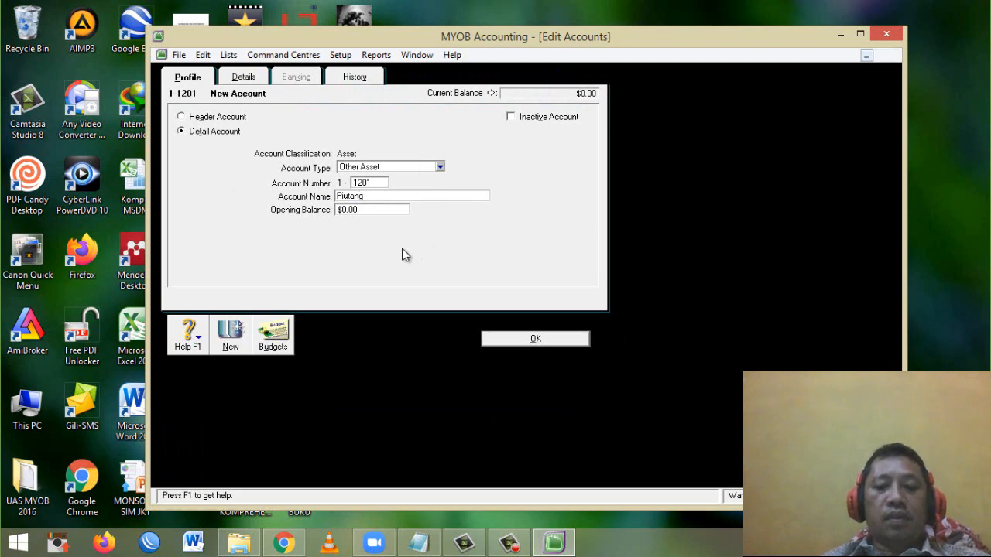
text( Kary)
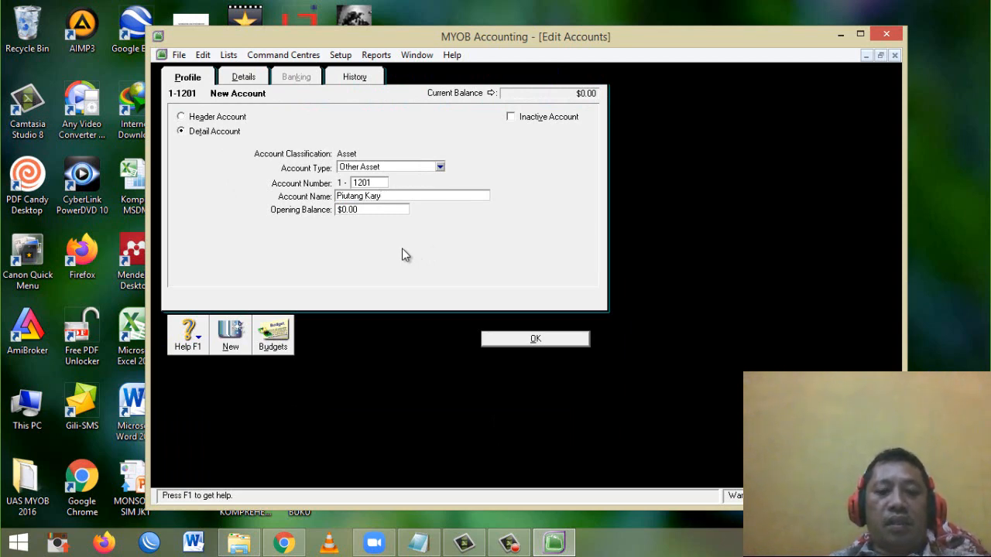
text(awan)
key(BackSpace)
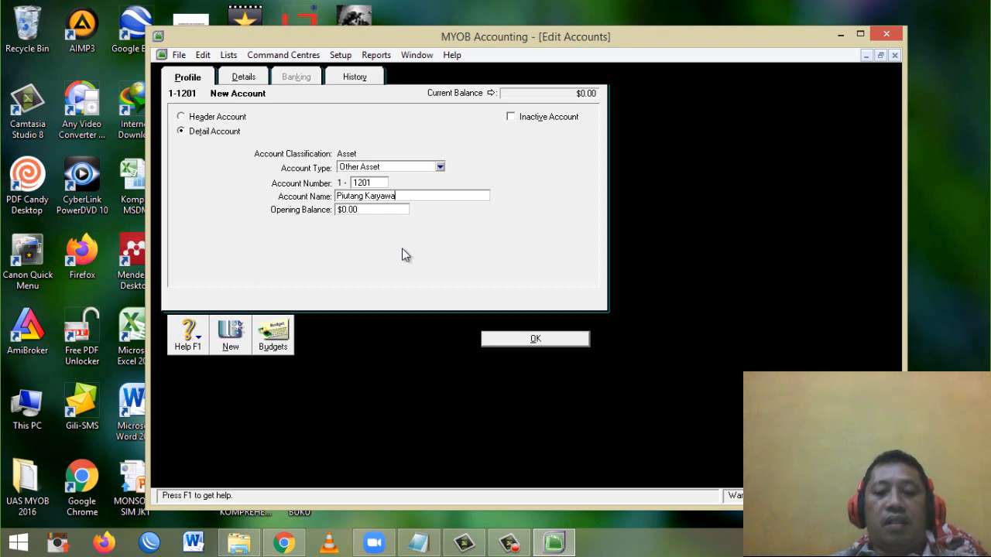
text(n)
click(536, 338)
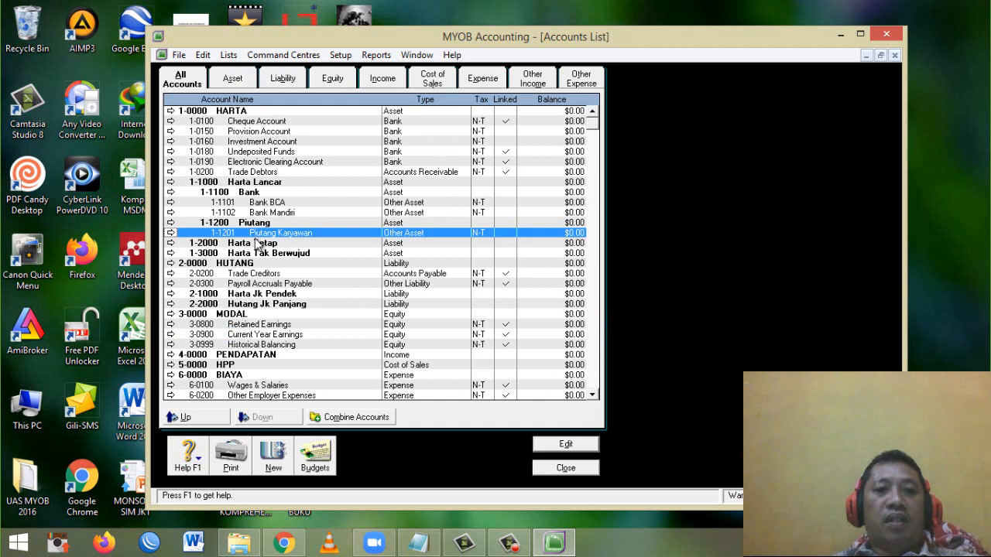
Create a detail account of type Other Asset numbered 1-1202, name it Piutang Per. ABC and save it.
click(276, 467)
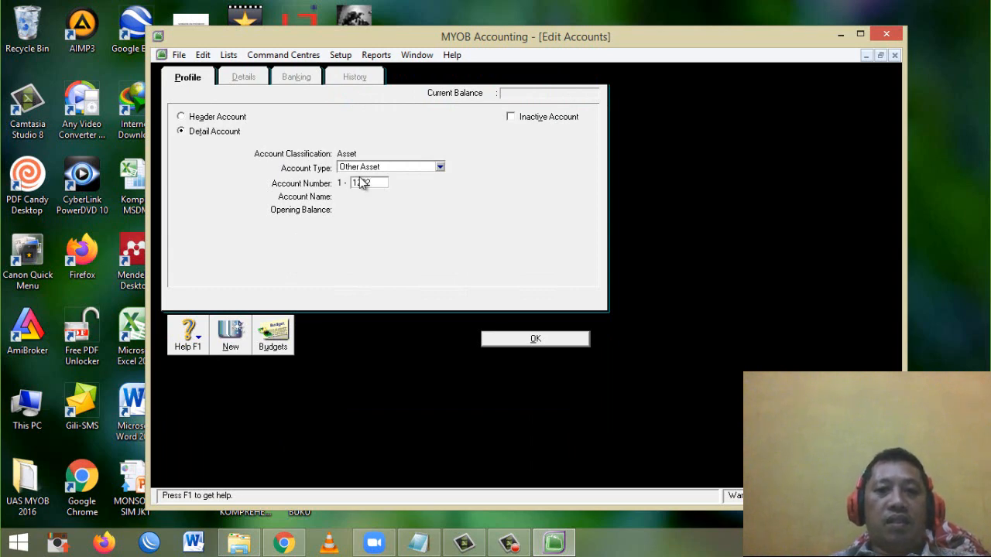
key(Tab)
text(P)
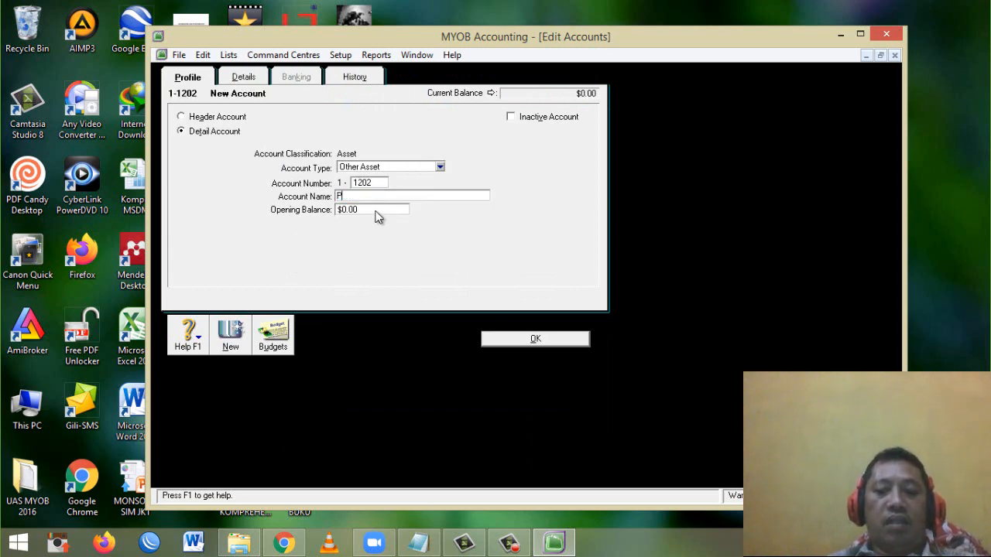
text(iutang Per. ABC)
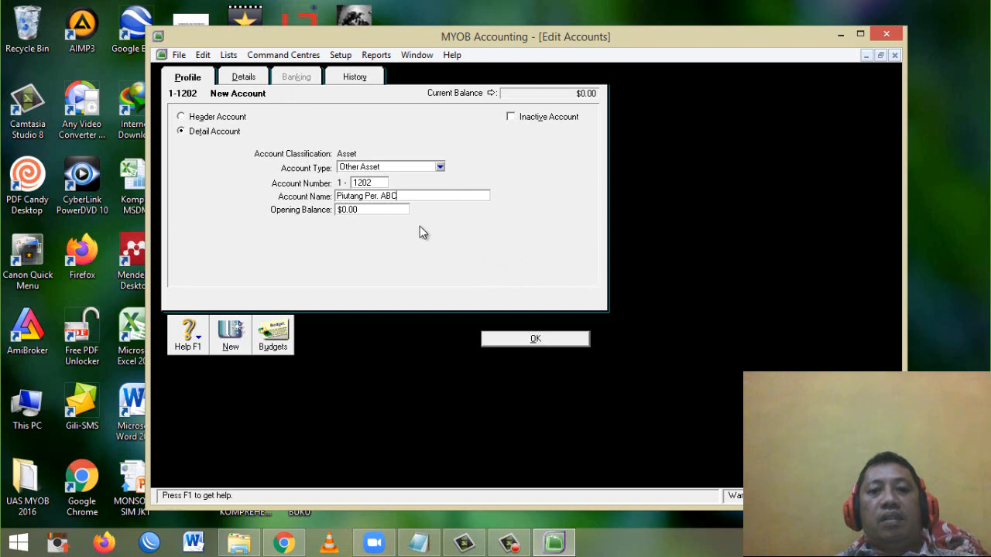
click(535, 338)
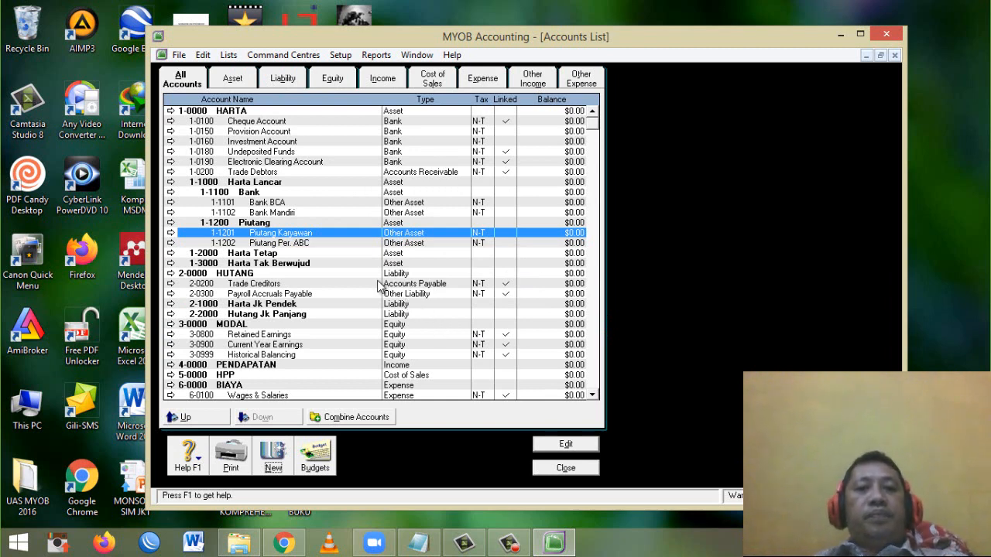
Create a detail account of type Fixed Asset numbered 1-2010 under Harta Tetap, name it Kendaraan and save it.
click(275, 266)
click(274, 254)
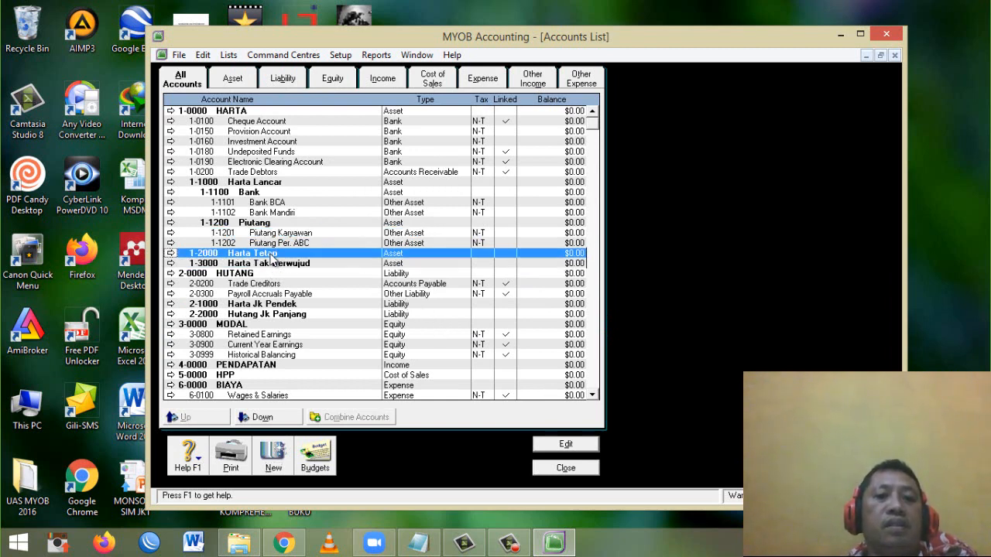
click(277, 203)
click(260, 255)
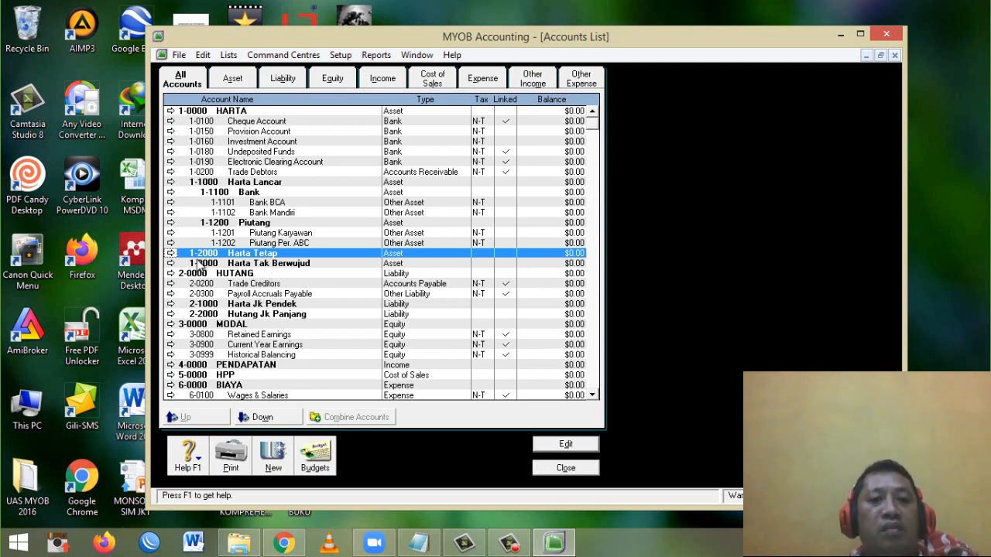
click(273, 465)
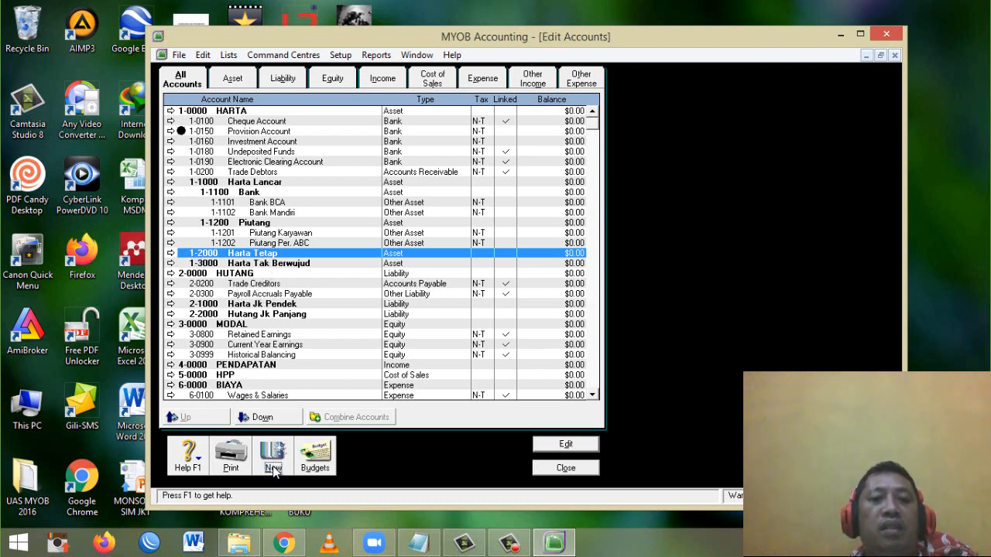
click(403, 169)
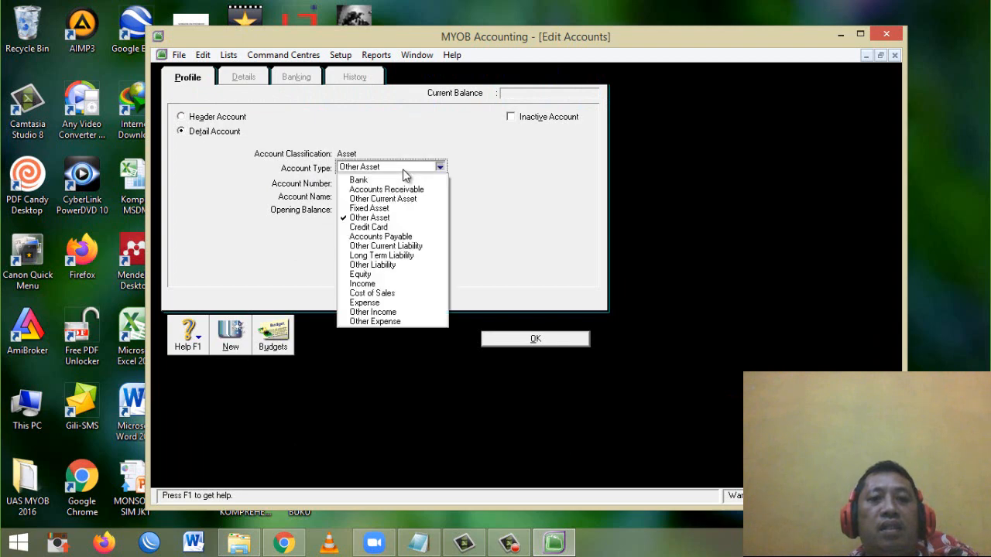
click(380, 218)
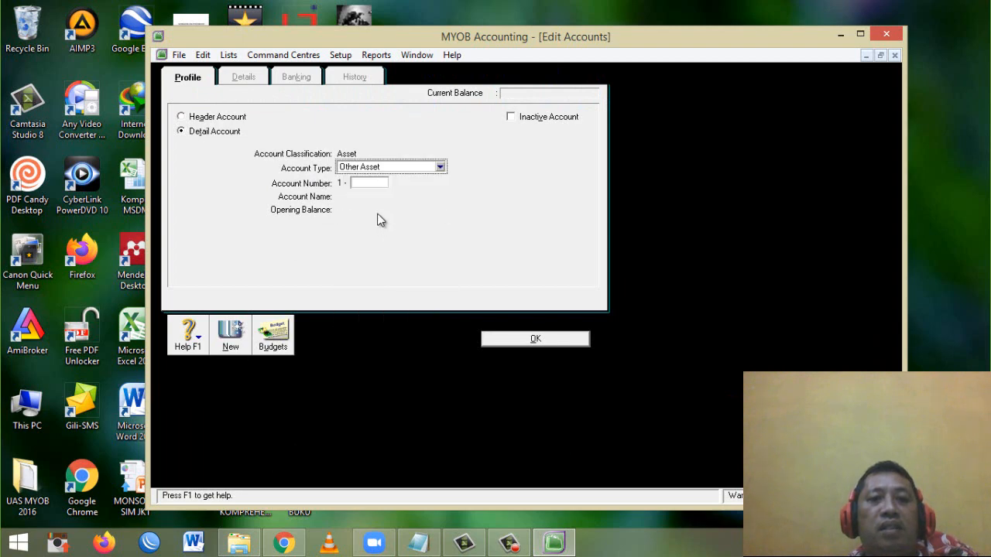
click(380, 166)
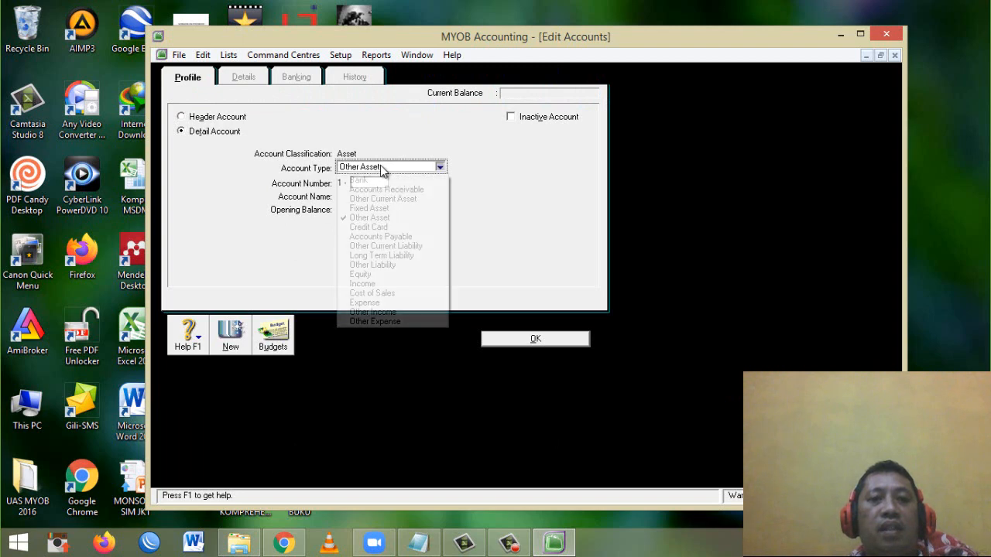
click(382, 209)
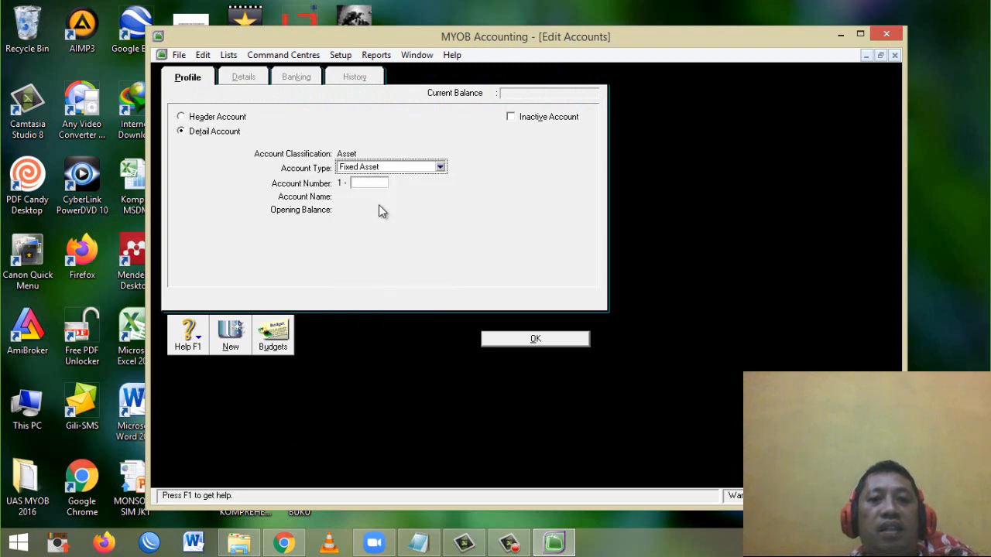
click(364, 182)
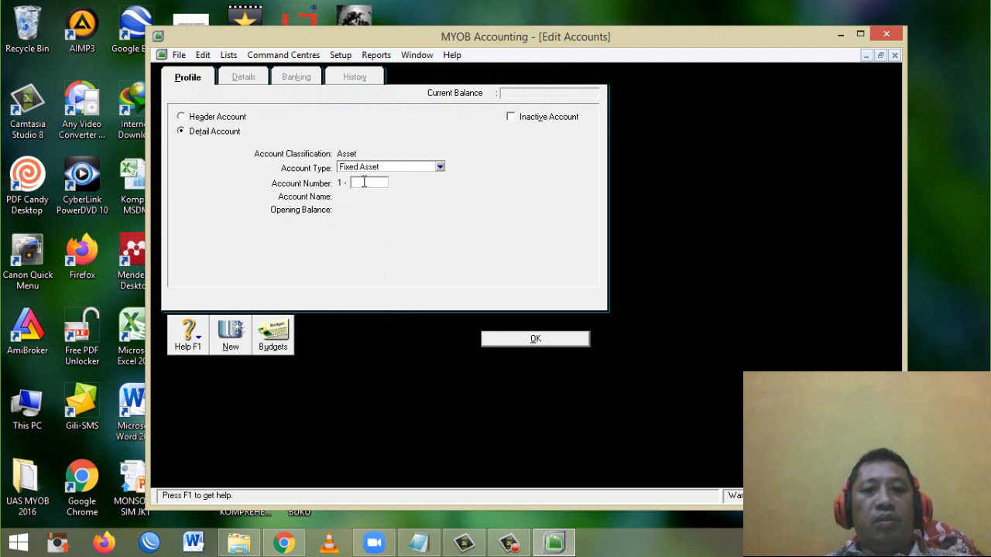
text(2010)
key(Tab)
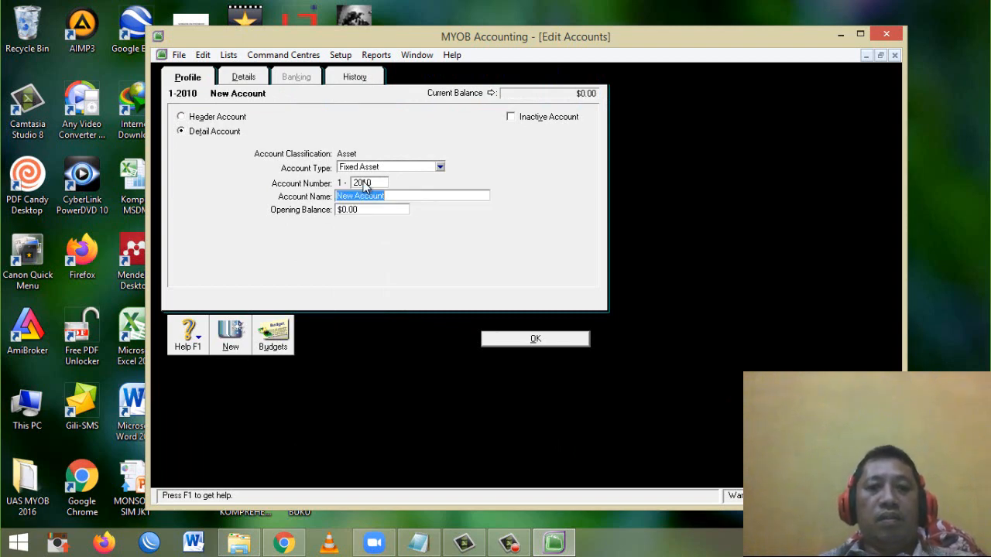
text(Kendar)
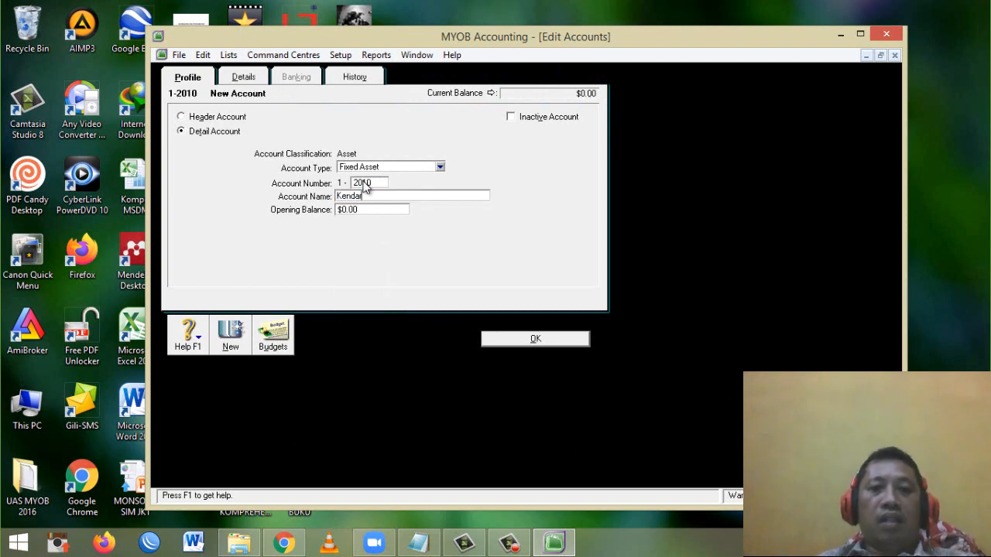
text(aan)
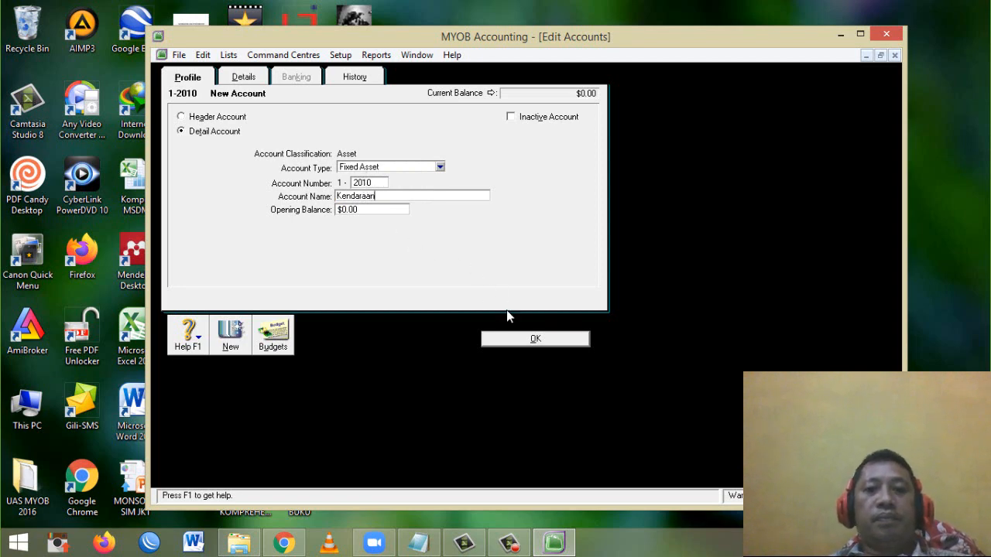
click(534, 338)
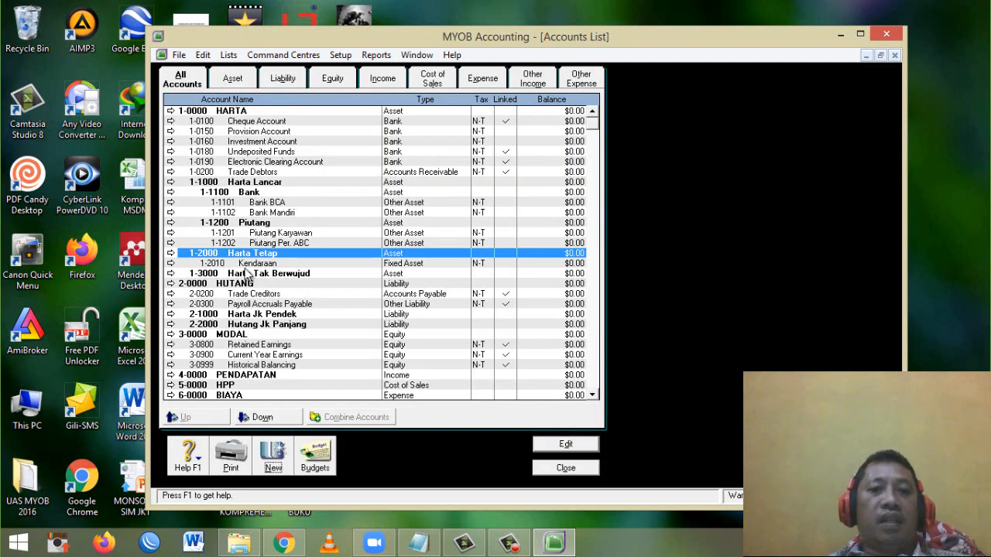
Renumber the Kendaraan account to 1-2101 and save the change.
double_click(219, 263)
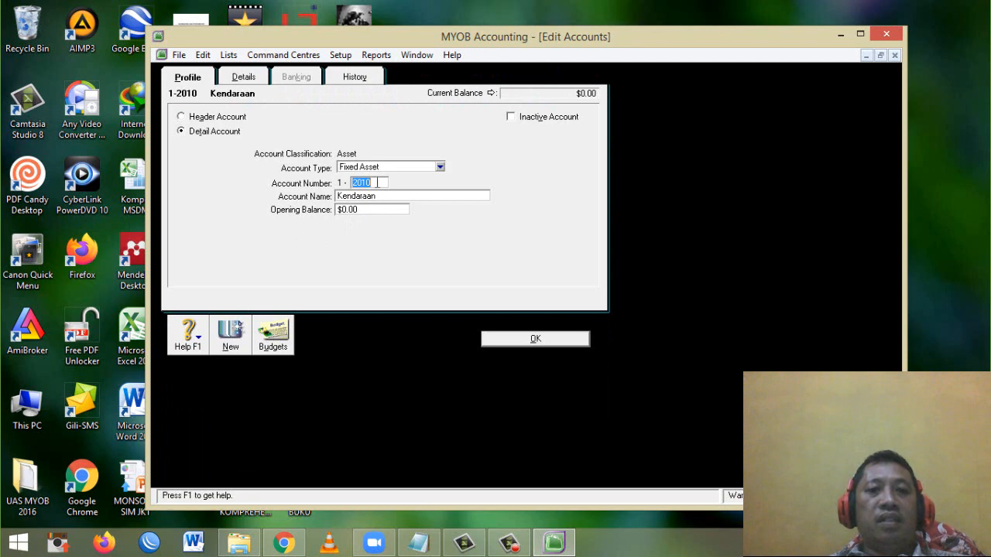
text(2)
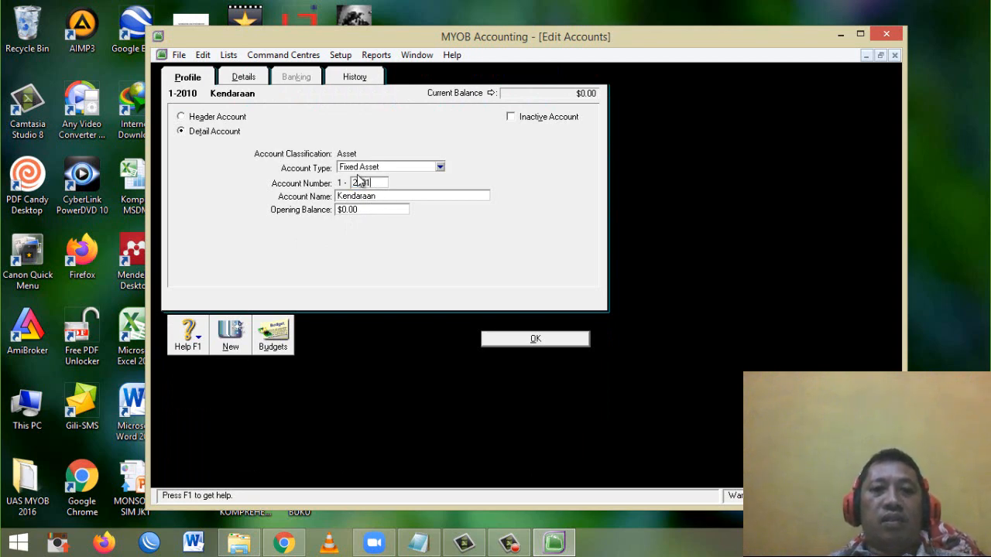
text(101)
click(534, 340)
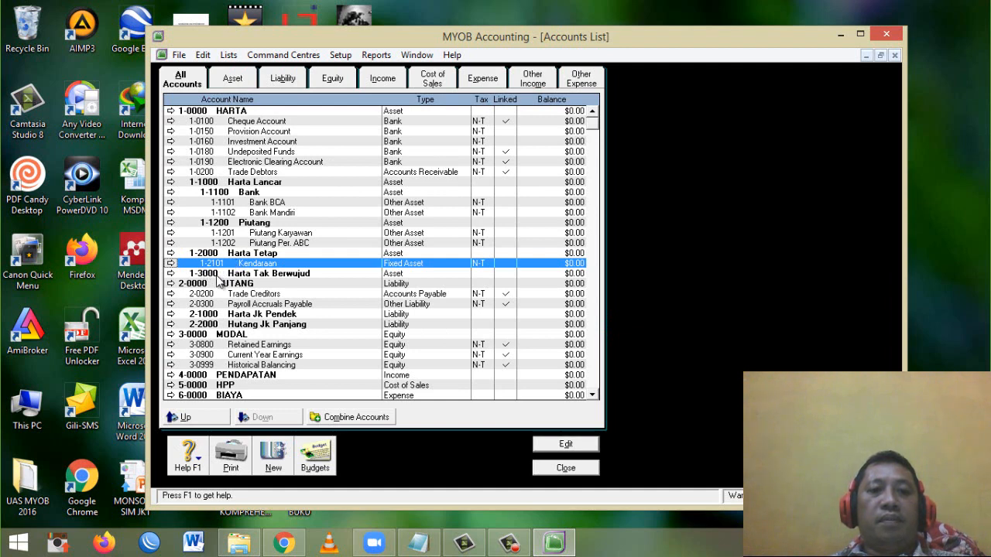
Create a detail account of type Other Asset numbered 1-2102 under Harta Tetap, name it Gedung and save it.
click(277, 460)
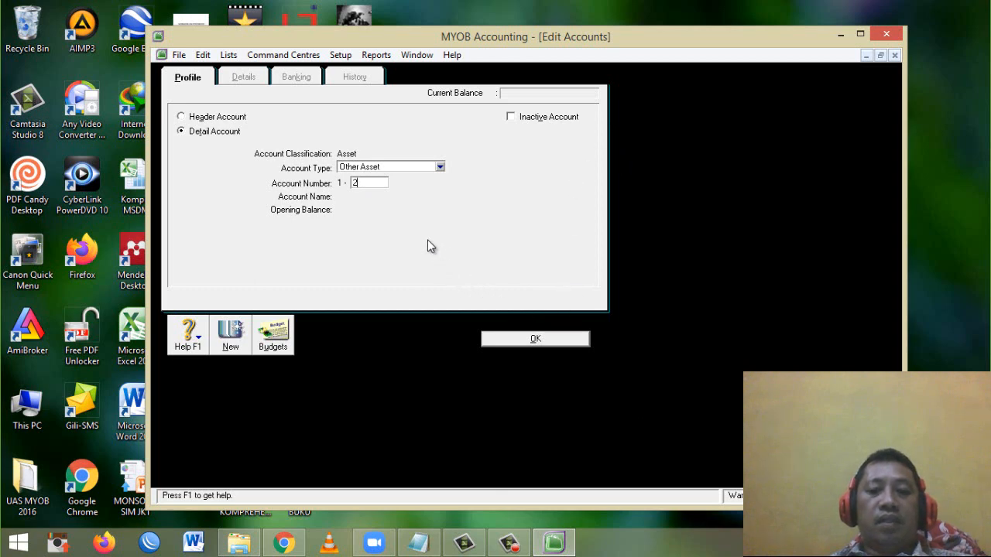
text(102)
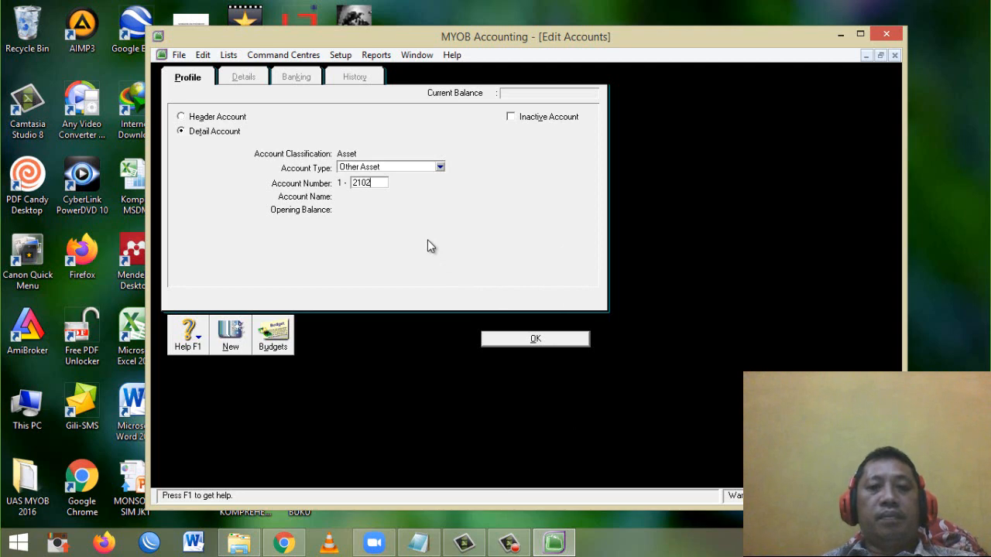
key(Tab)
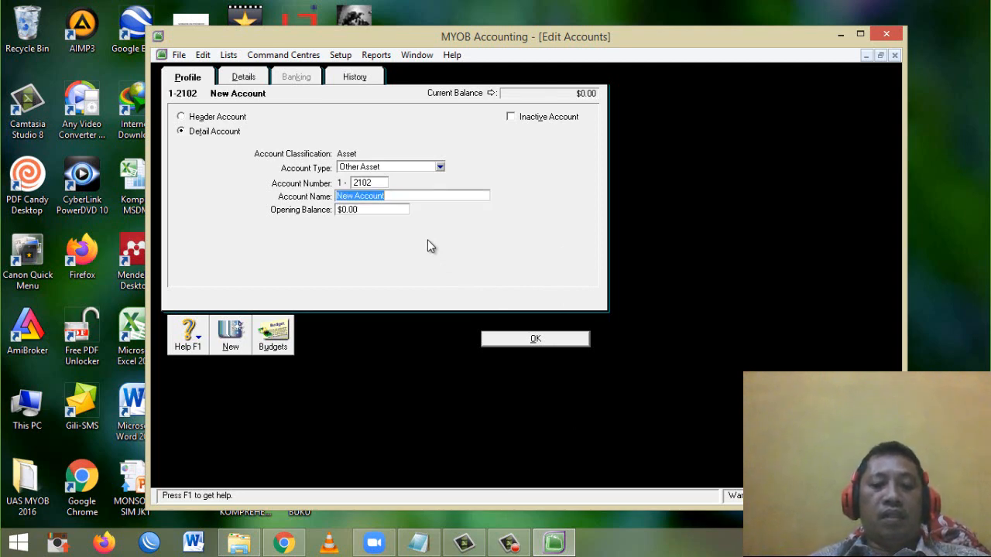
text(Gedung)
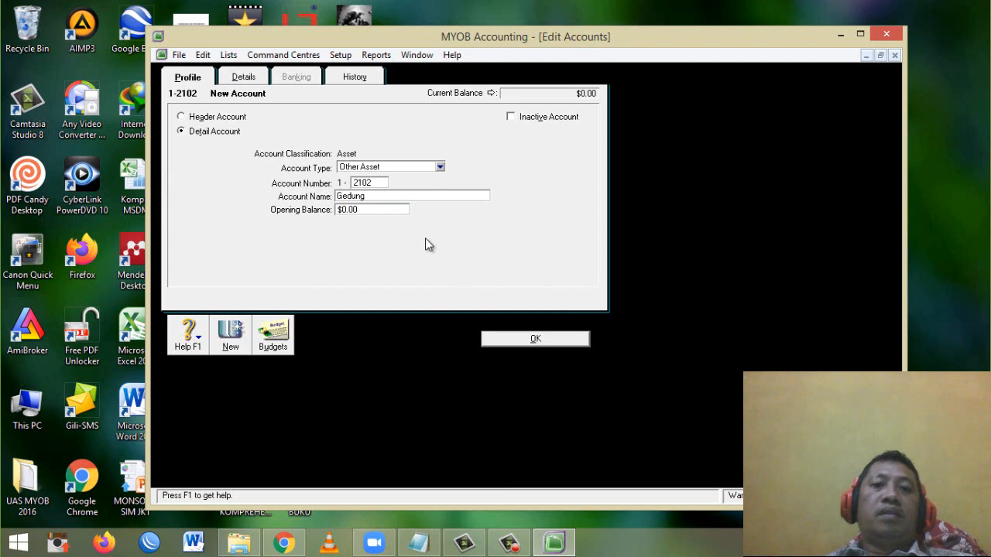
click(546, 341)
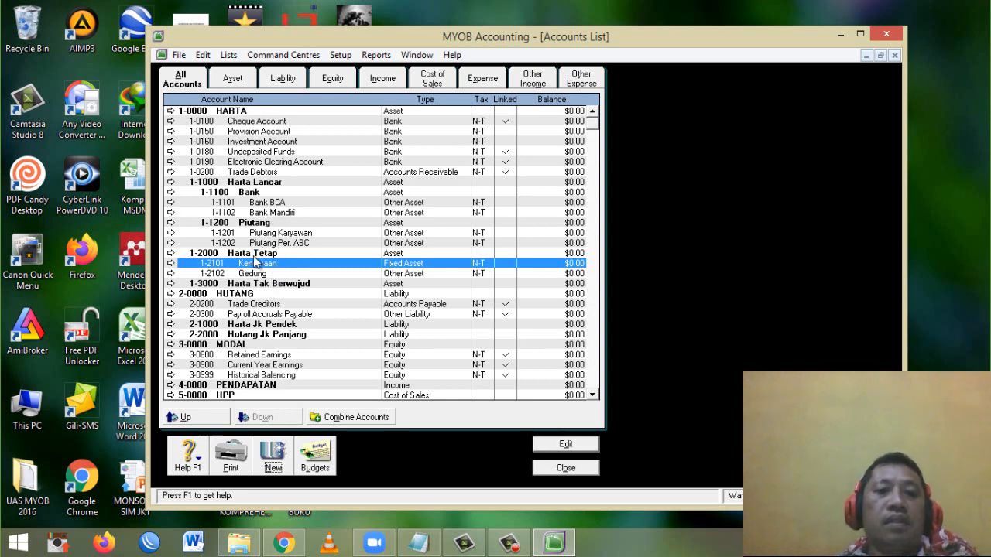
Create a detail account of type Other Current Liability numbered 2-1100, name it Hutang Usaha and save it.
click(252, 284)
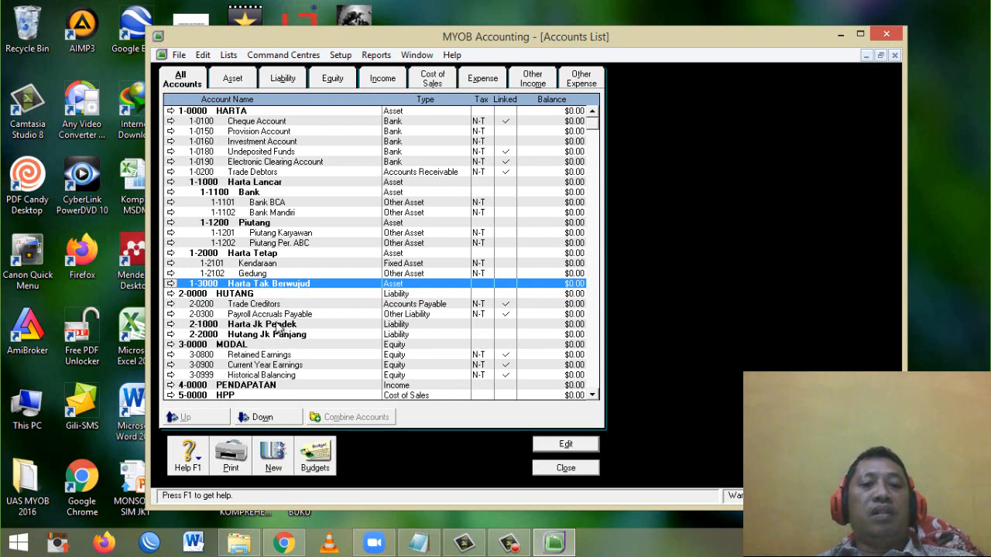
click(273, 457)
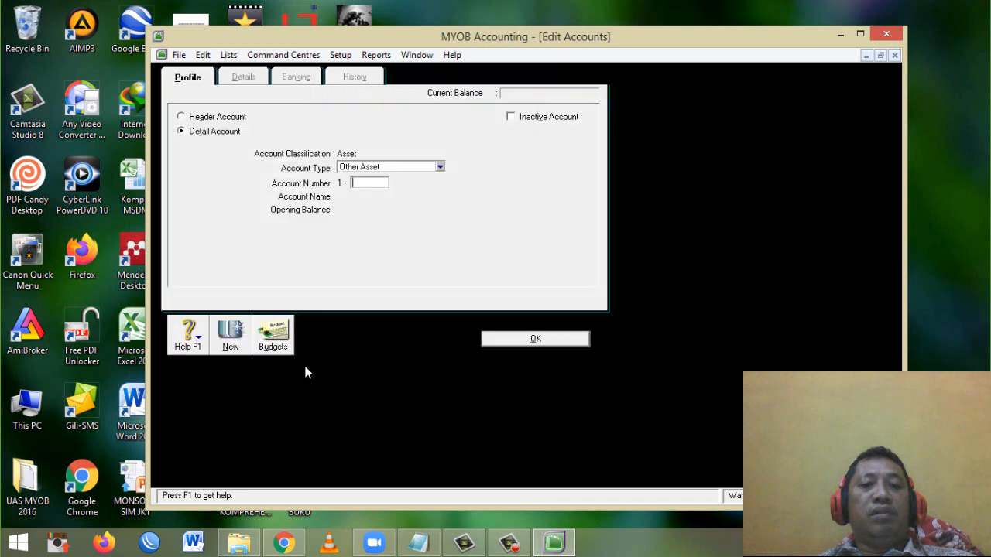
click(408, 169)
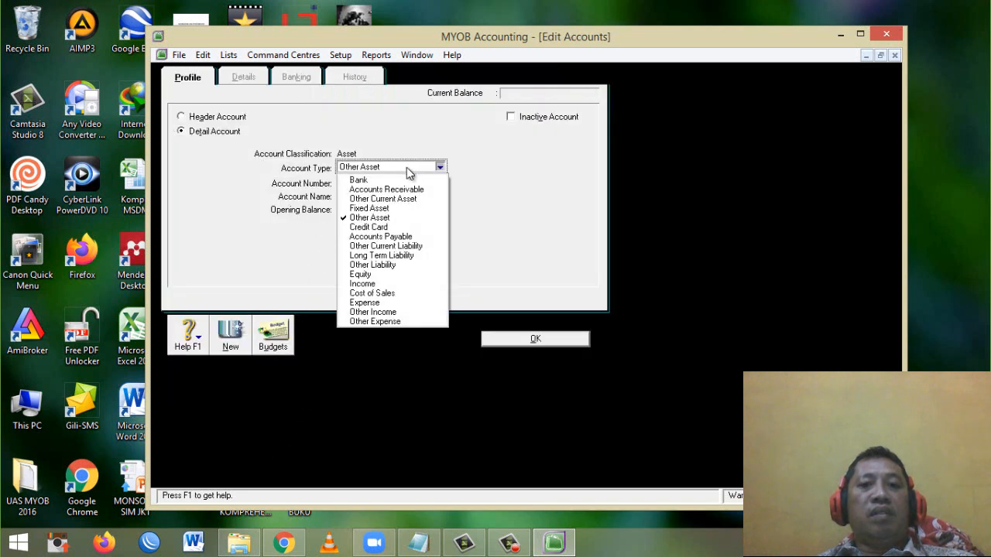
click(392, 247)
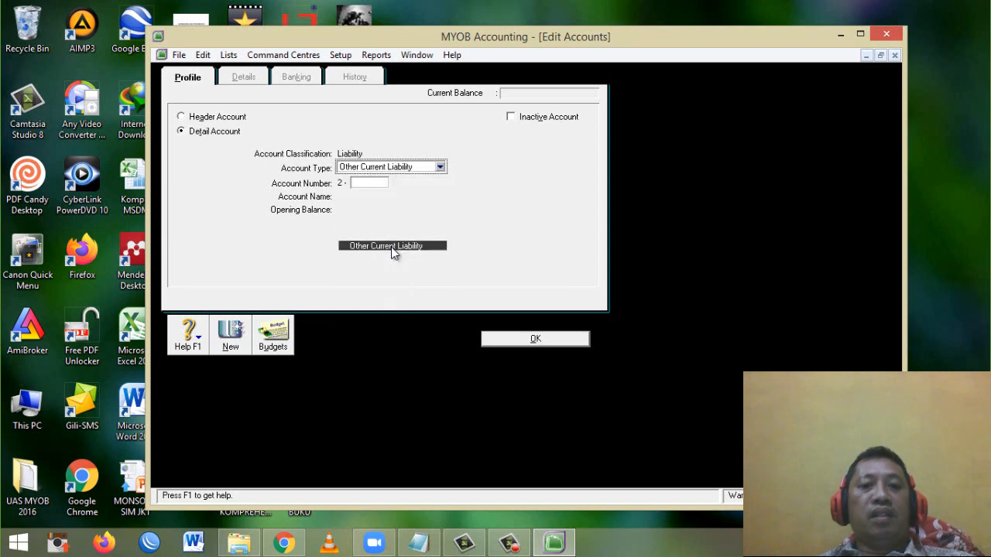
click(373, 184)
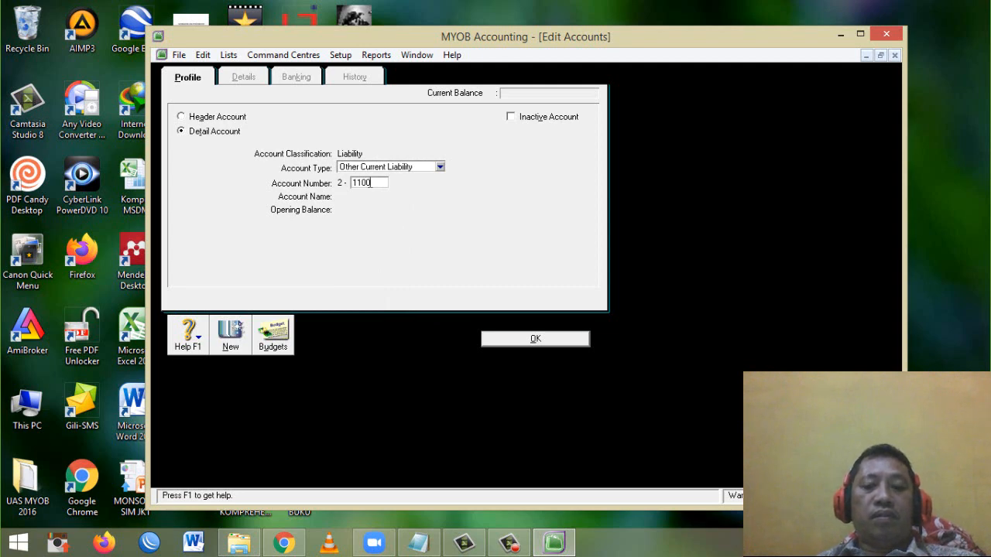
key(Tab)
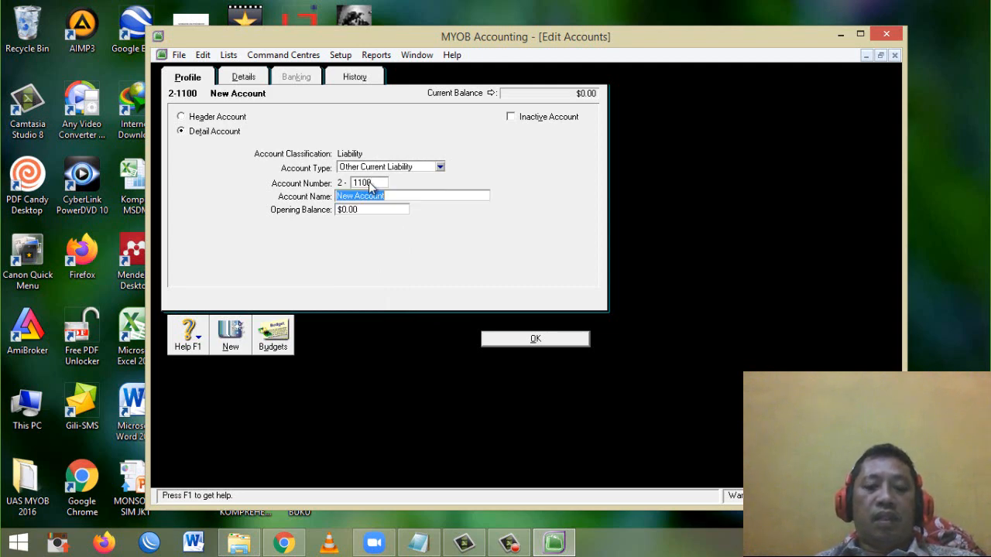
text(H)
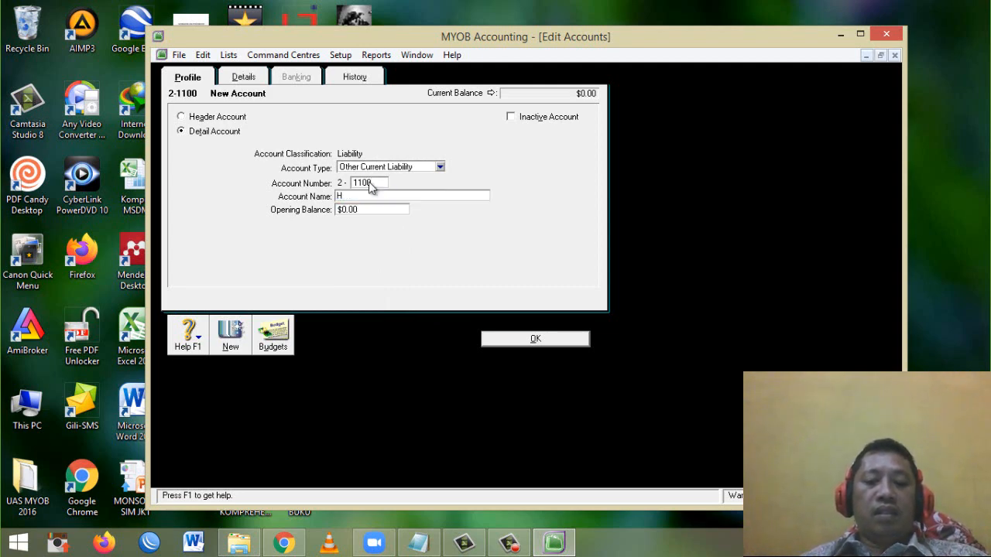
text(utang Usa)
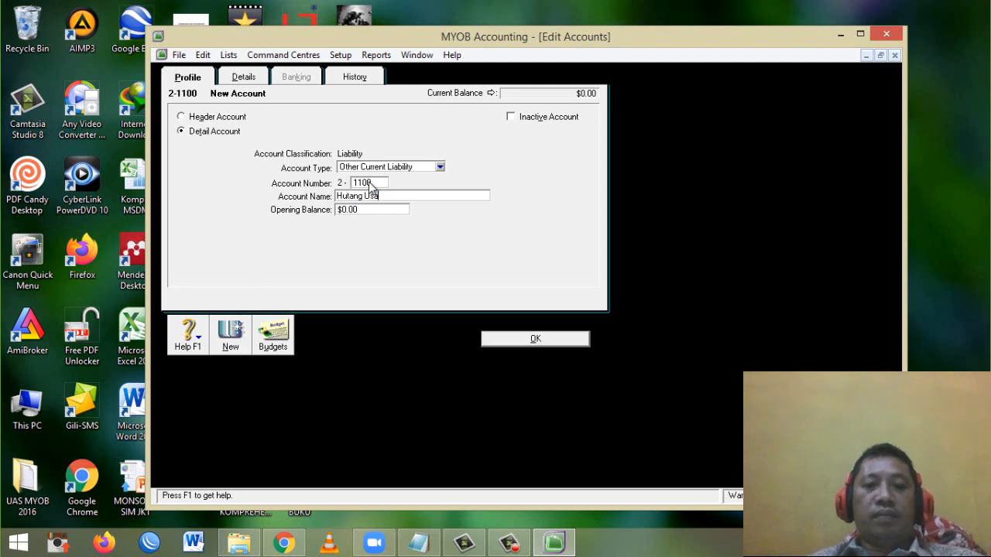
text(ha)
click(547, 339)
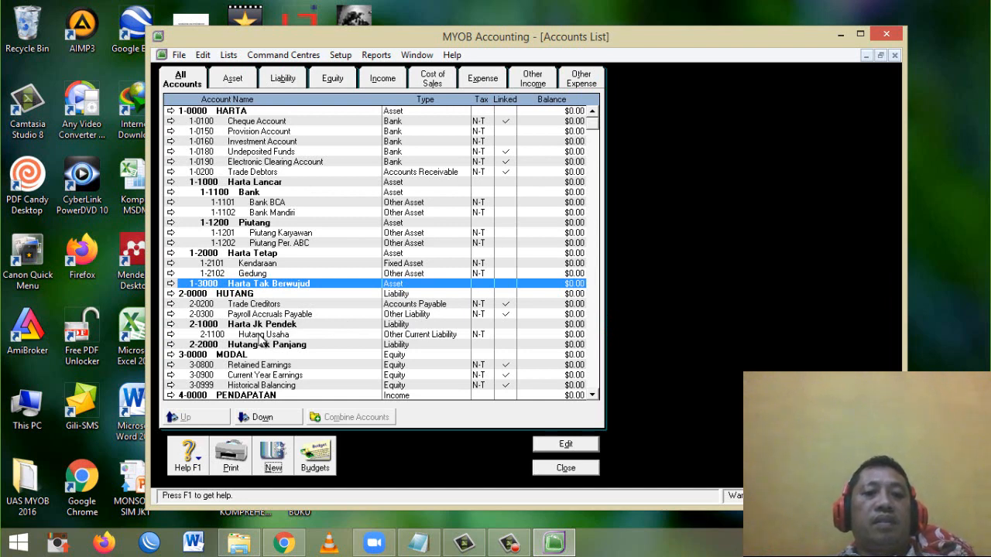
Create a detail account of type Long Term Liability numbered 2-2100 under Hutang Jk Panjang, name it Hutang Bank BCA and save it.
click(260, 335)
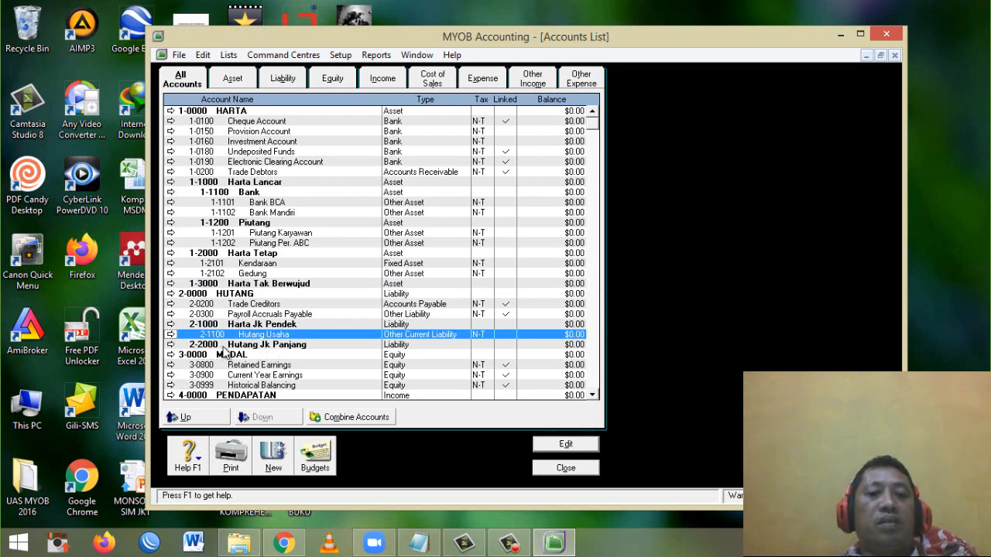
click(275, 453)
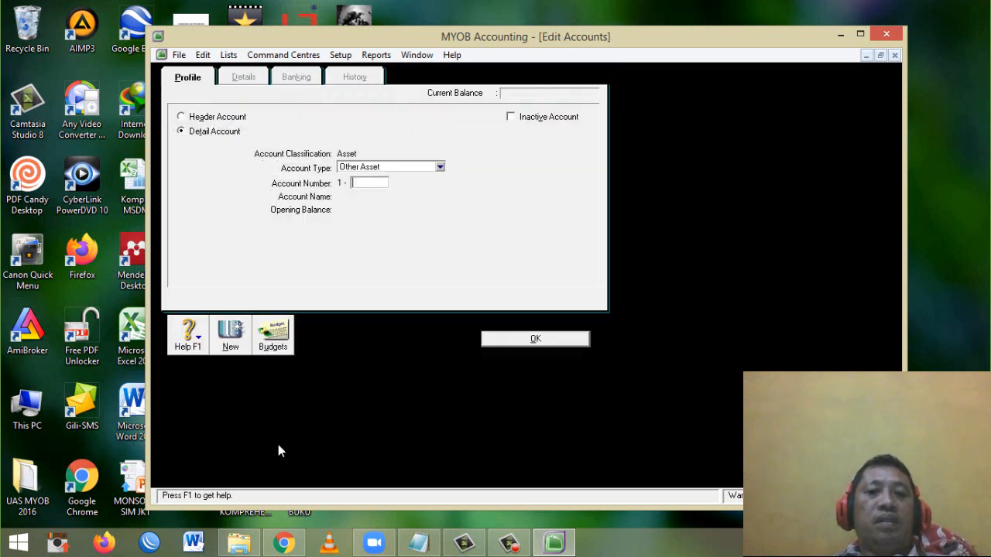
click(375, 169)
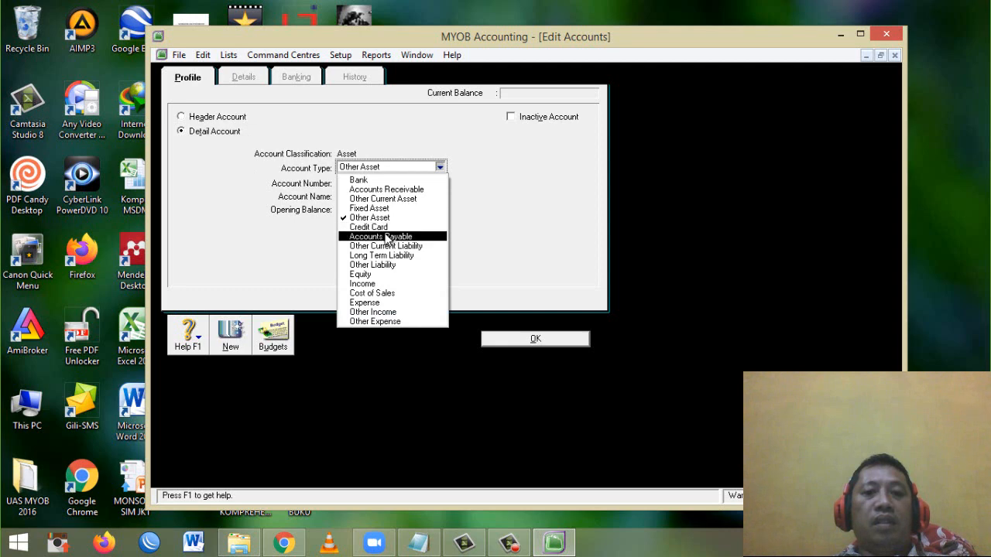
click(380, 258)
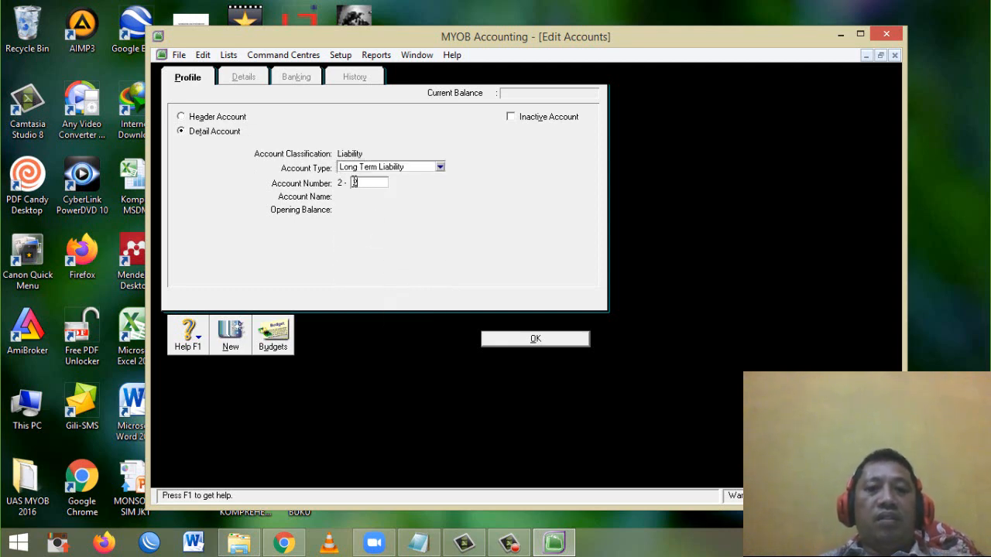
key(Tab)
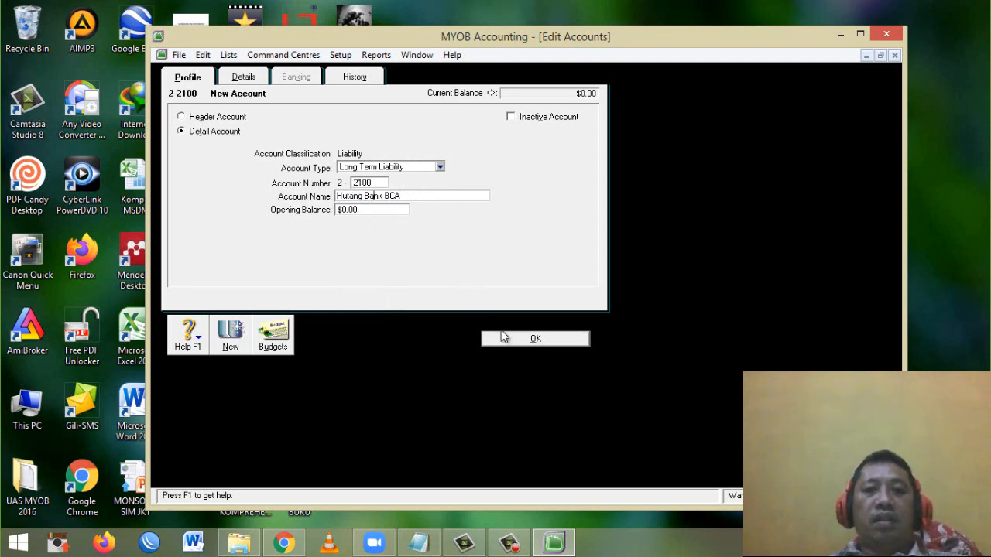
click(520, 339)
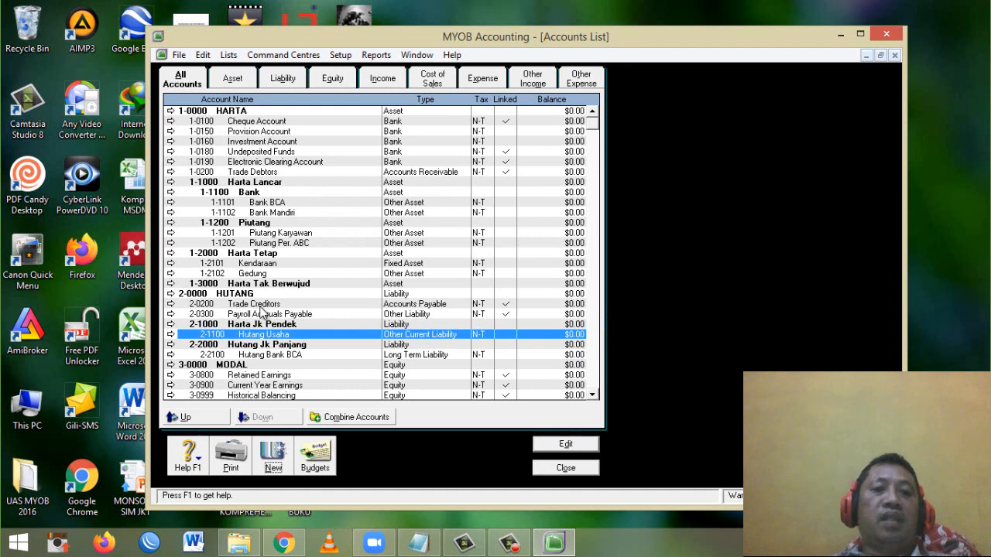
Create a detail account of type Expense numbered 6-1100 under Operasional, name it Biaya Perjalanan and save it.
scroll(263, 321, down, 1)
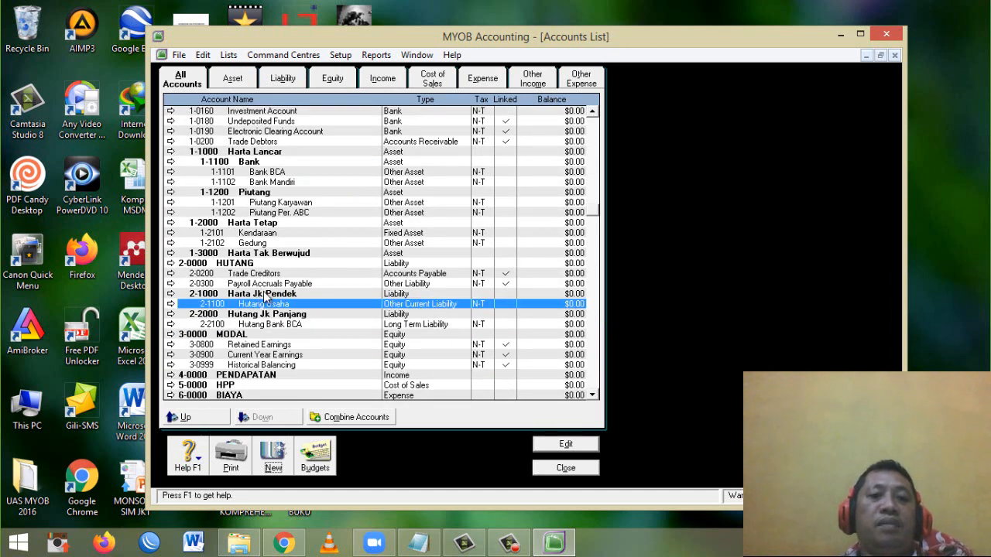
scroll(261, 319, up, 1)
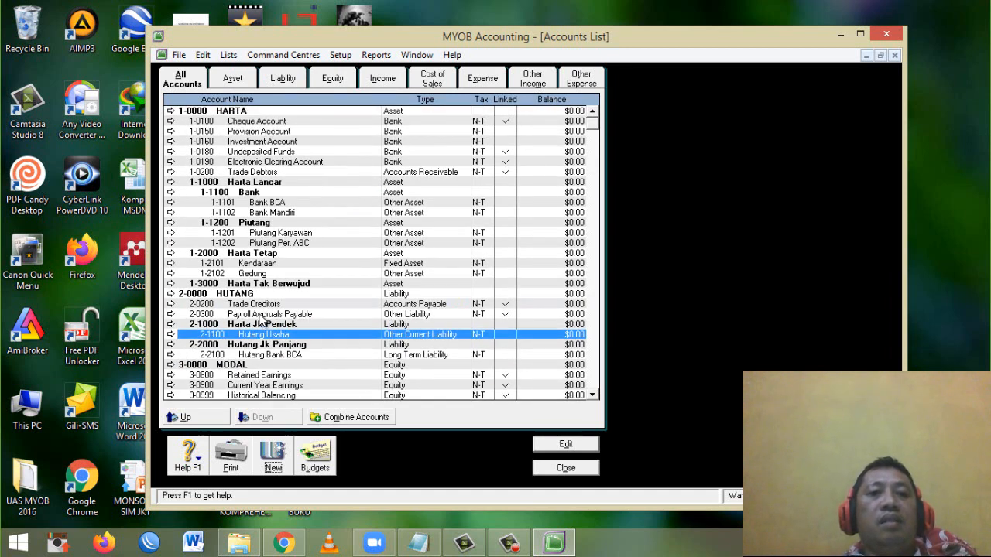
scroll(261, 317, down, 2)
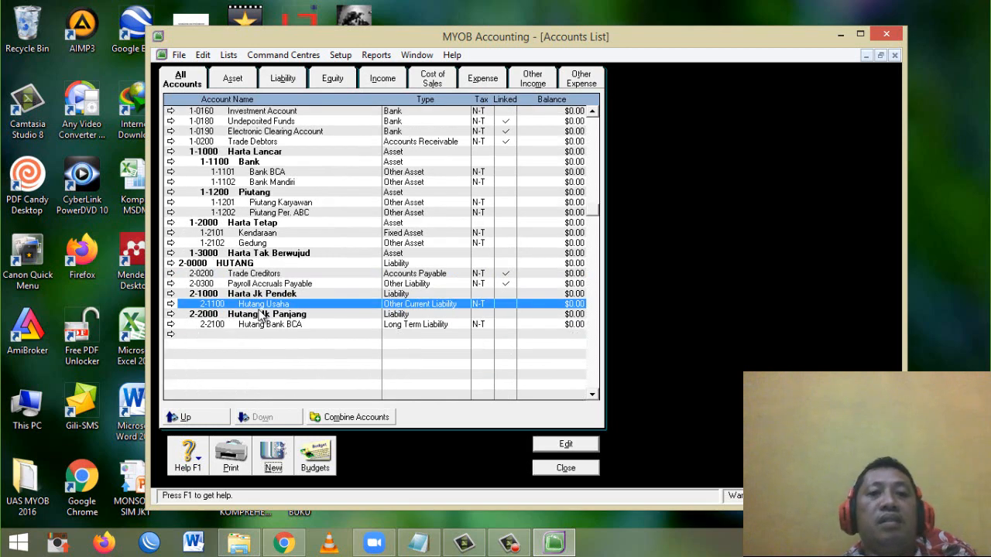
scroll(260, 320, down, 1)
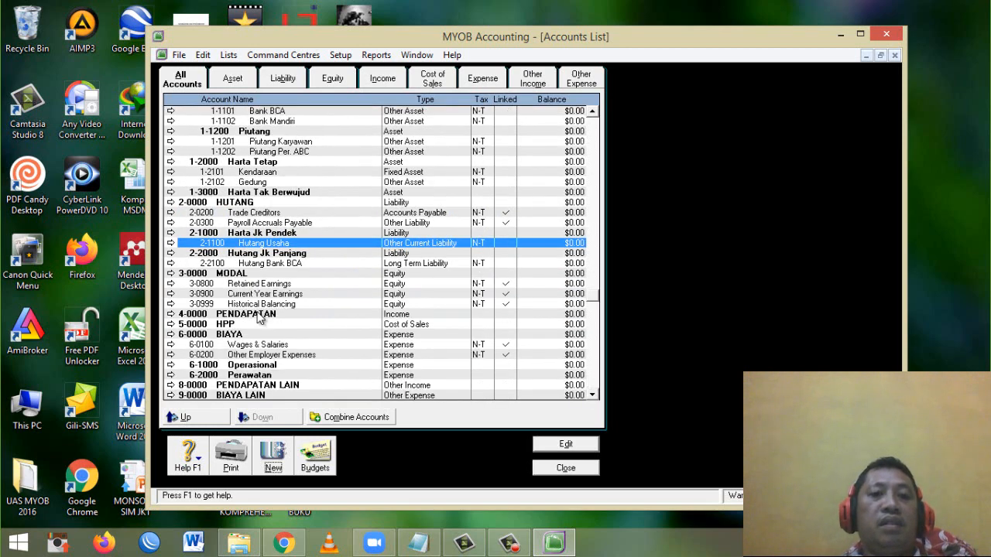
scroll(260, 319, up, 3)
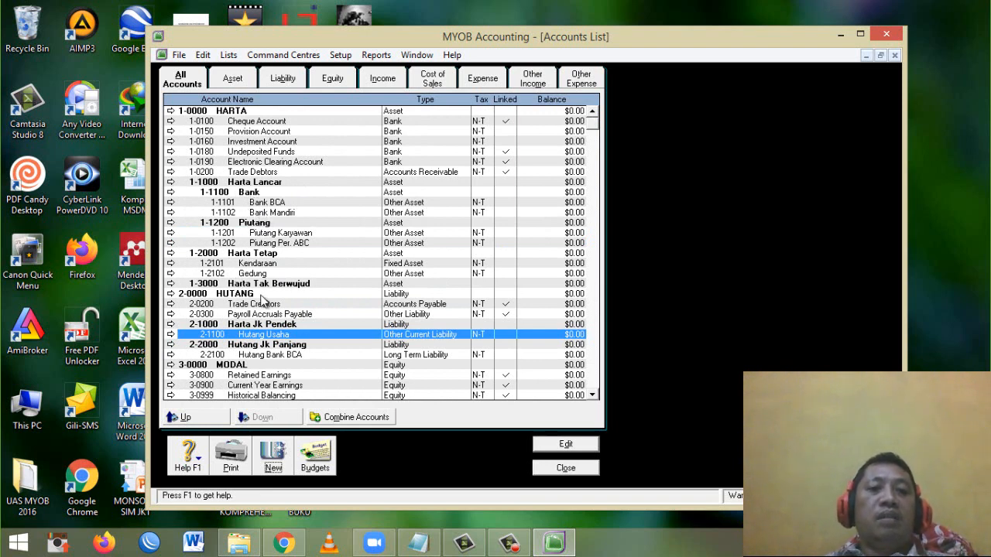
scroll(223, 305, down, 3)
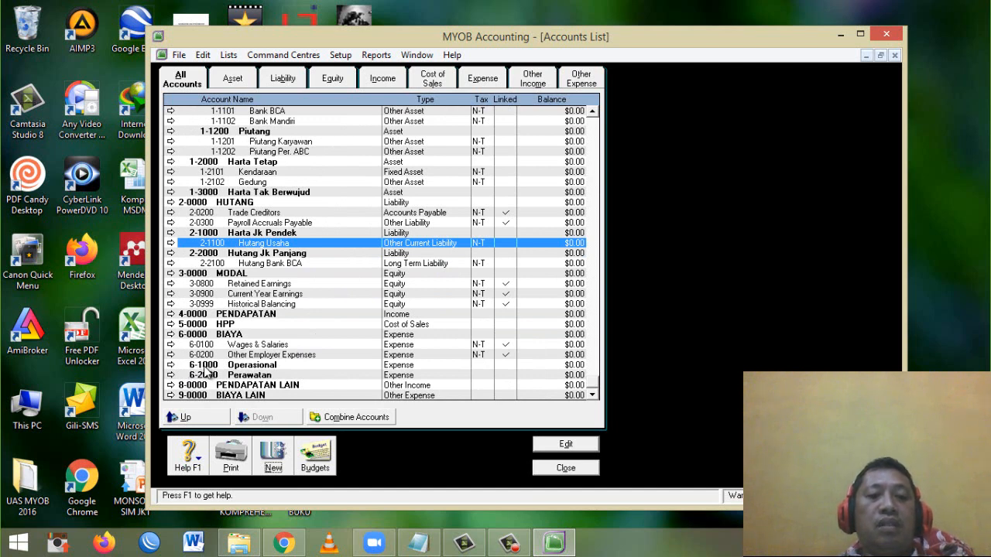
click(273, 456)
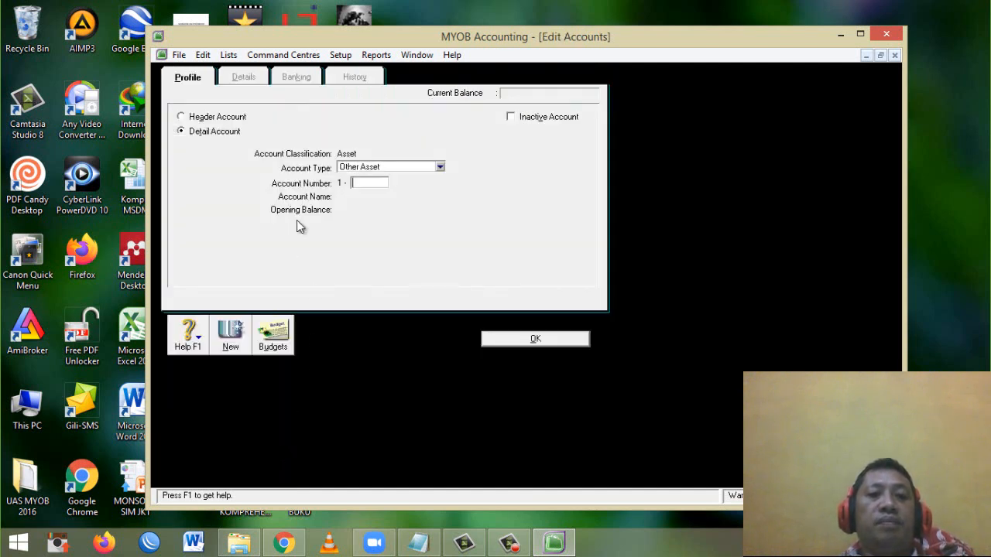
click(391, 168)
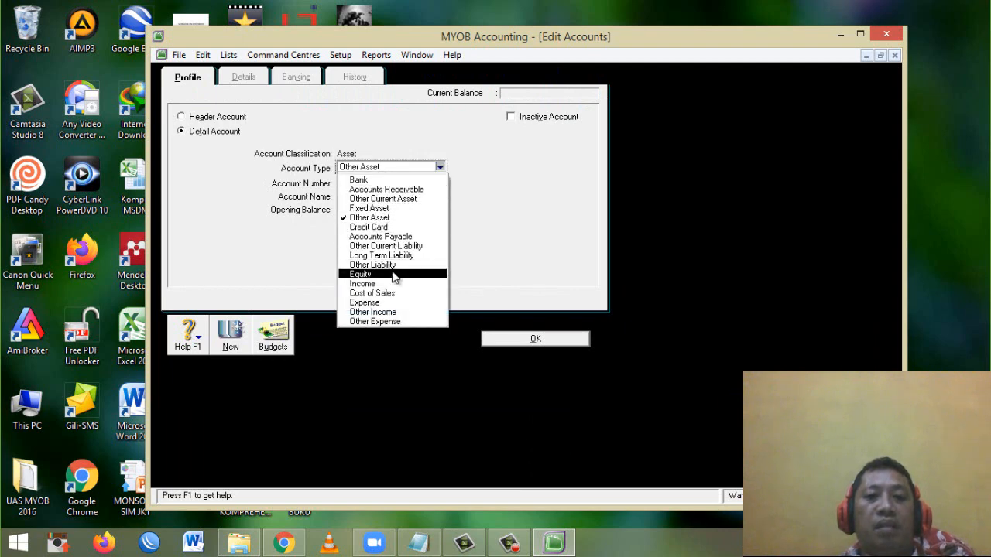
click(391, 303)
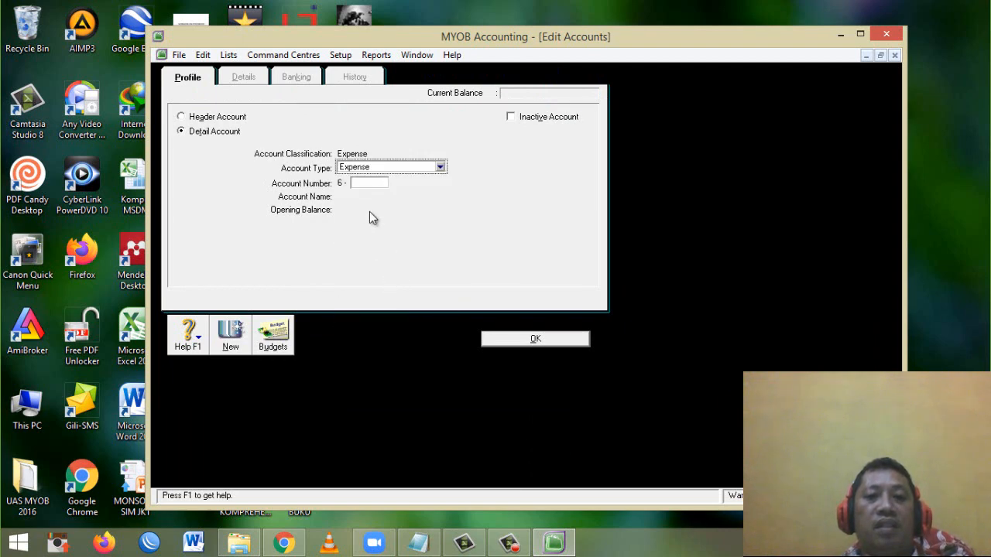
click(356, 182)
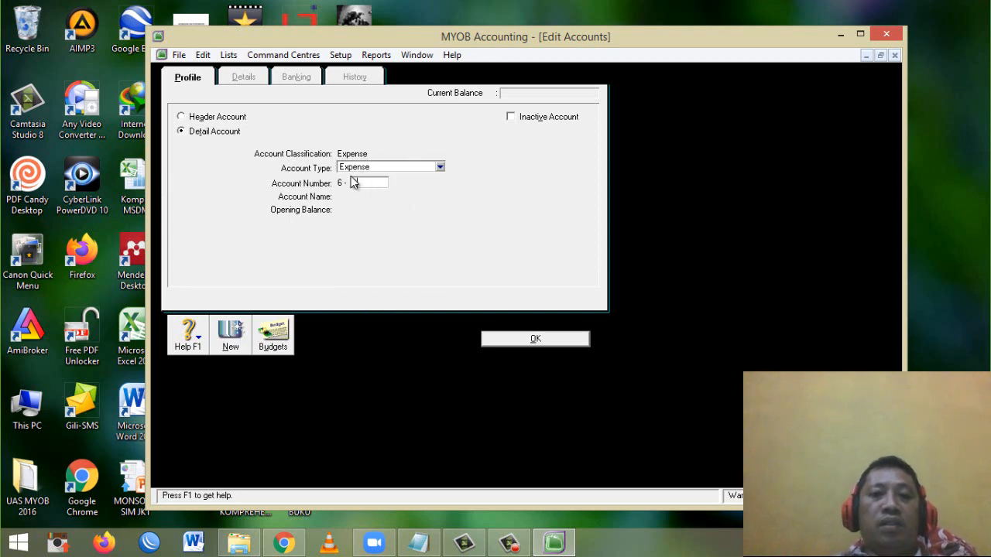
text(1100)
key(Tab)
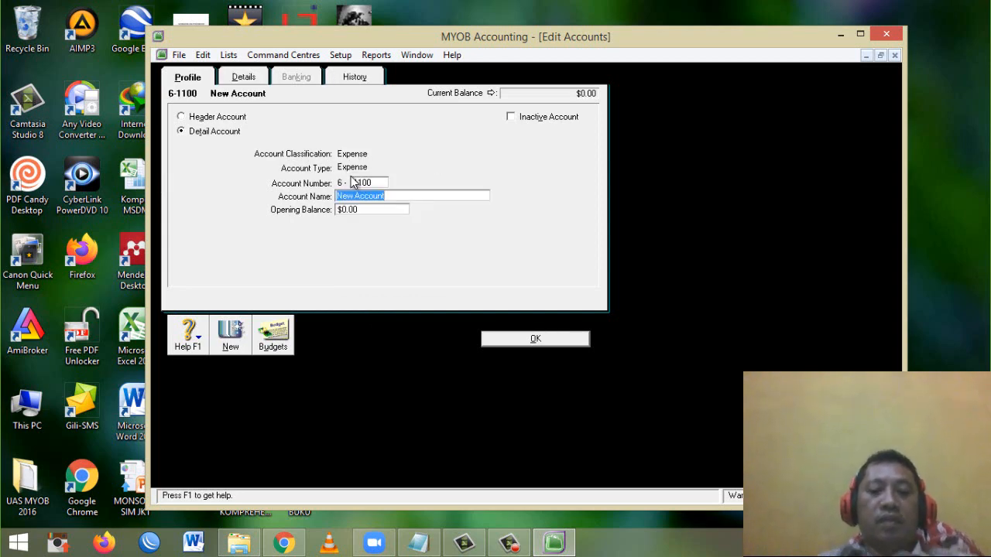
text(Biaya Perjalanan)
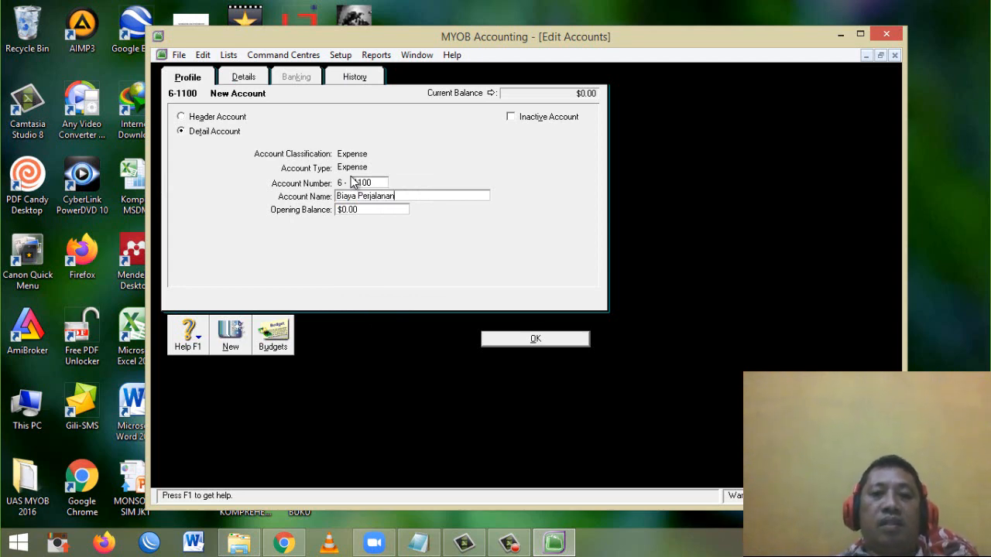
click(535, 339)
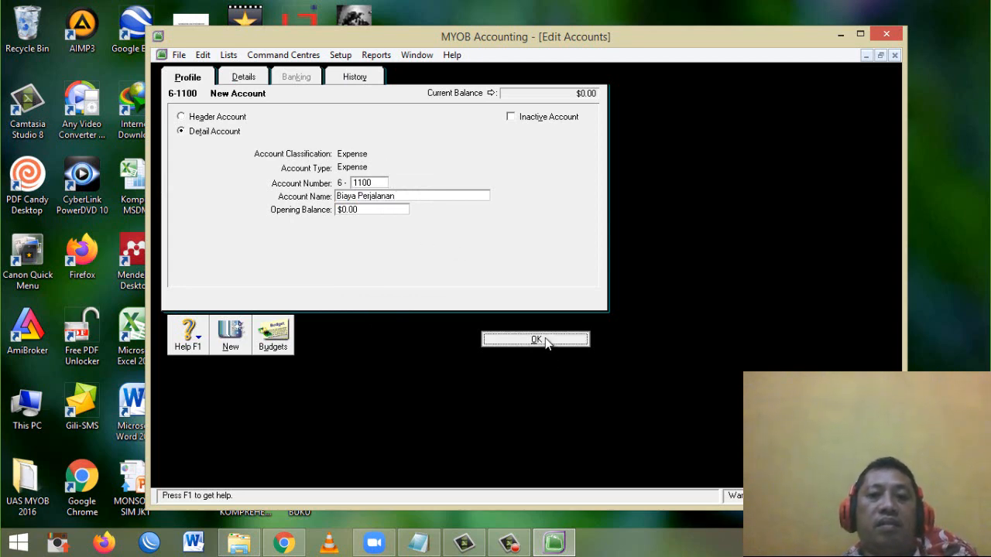
Create a detail account of type Expense numbered 6-2101, name it Biaya Penginapan and save it.
click(267, 377)
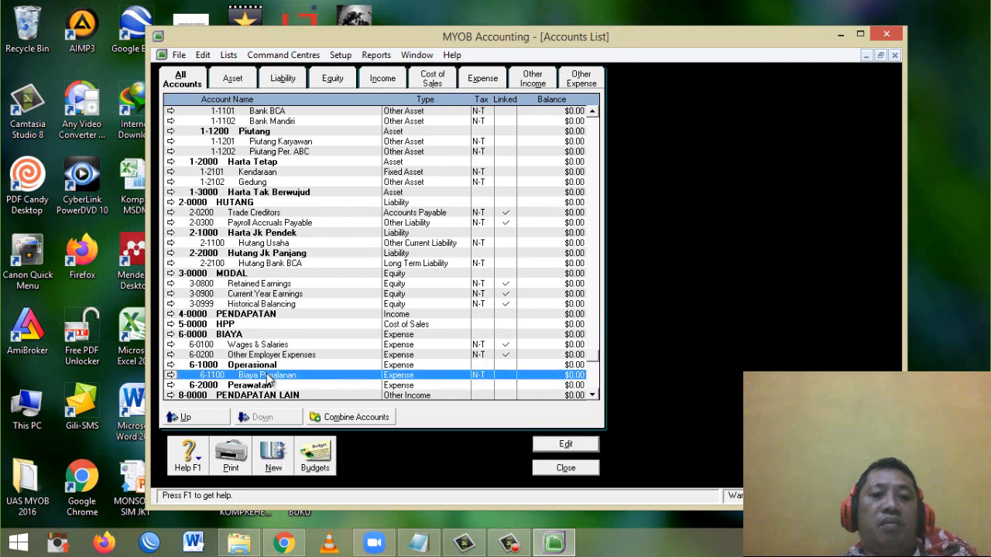
scroll(319, 350, down, 1)
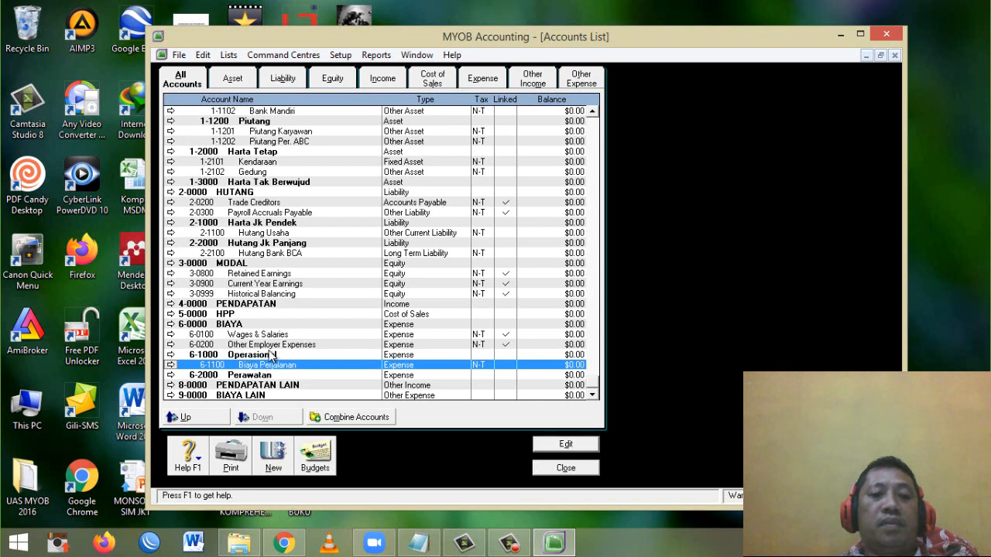
click(273, 455)
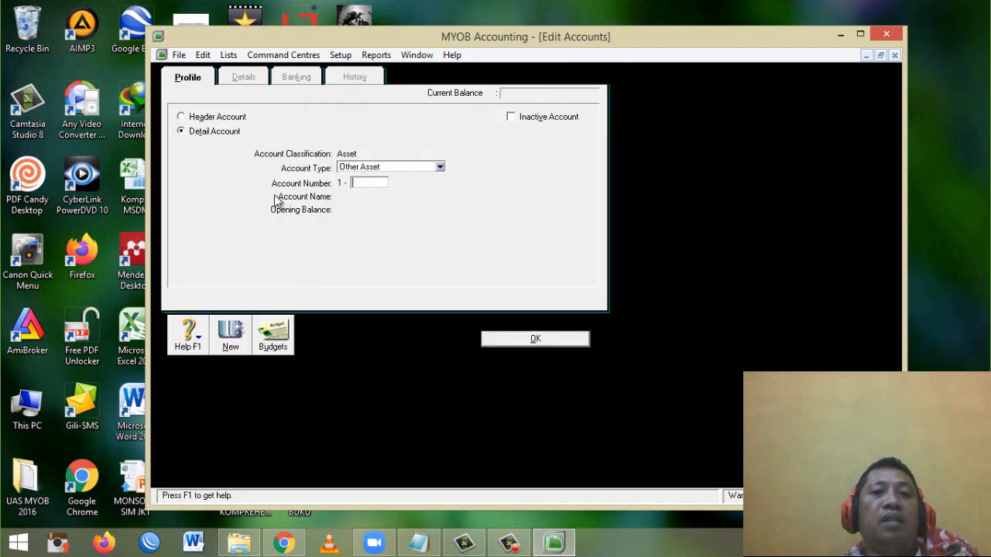
click(389, 168)
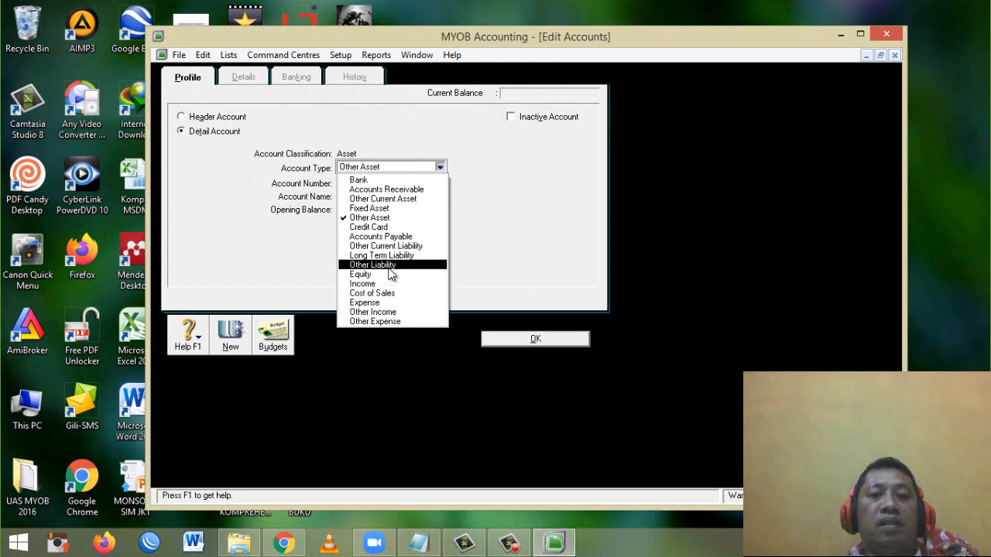
click(387, 303)
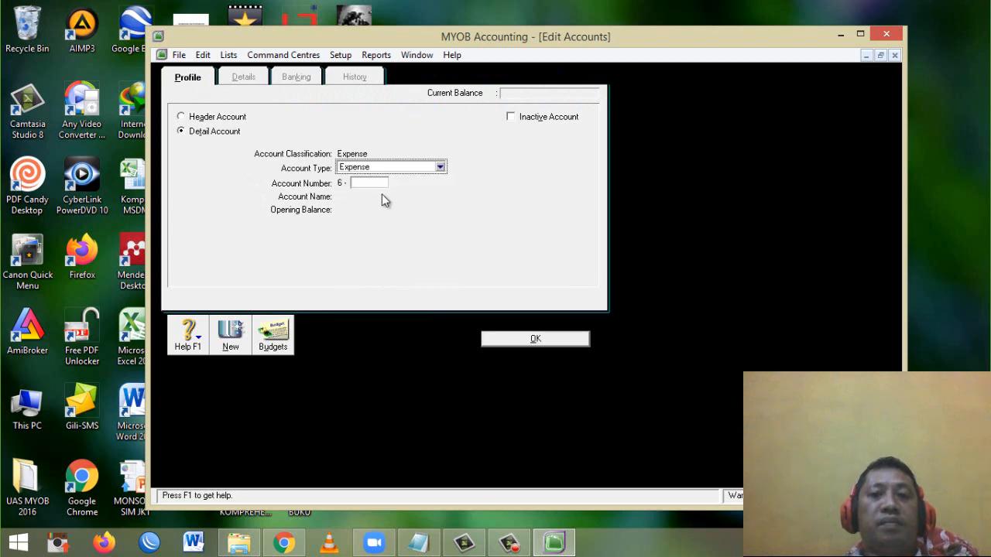
click(362, 181)
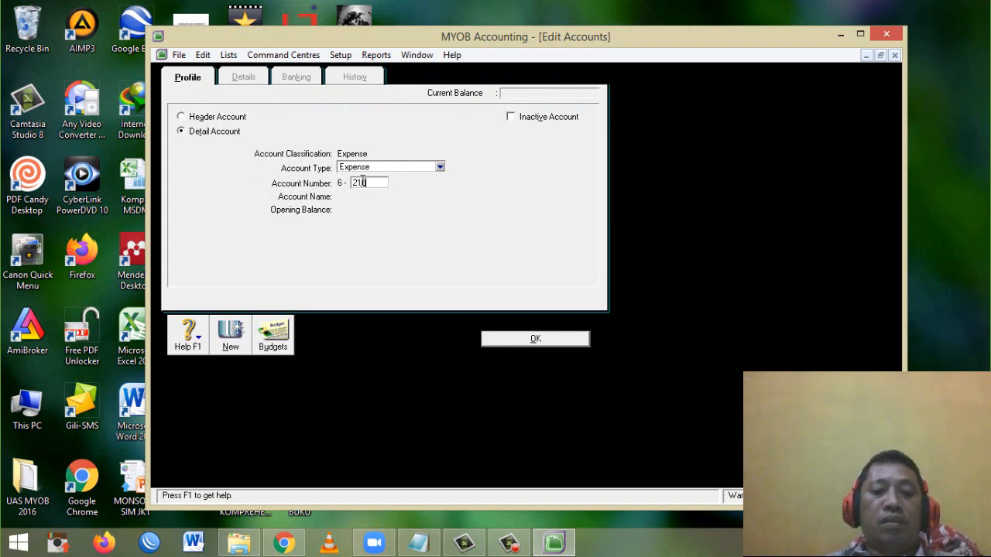
text(2101)
key(Tab)
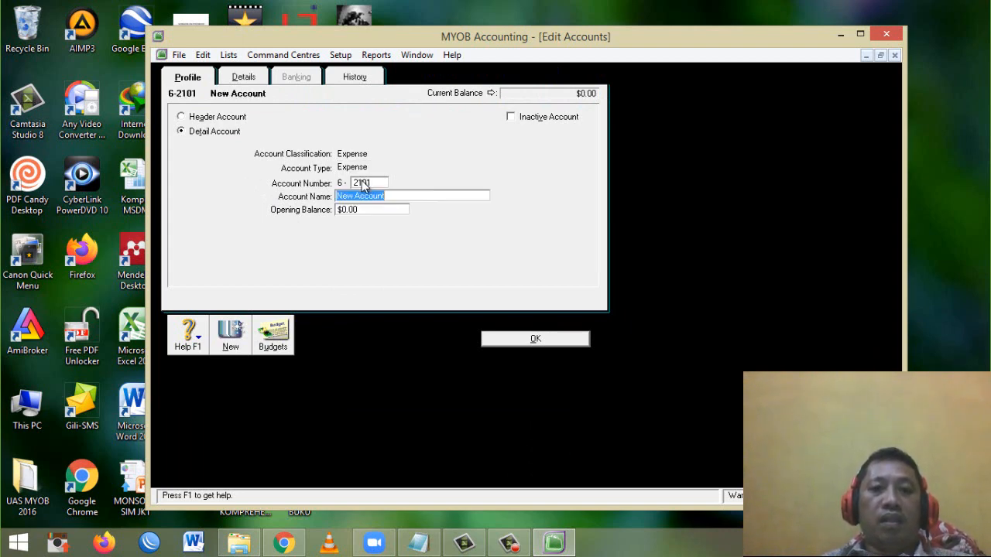
text(B)
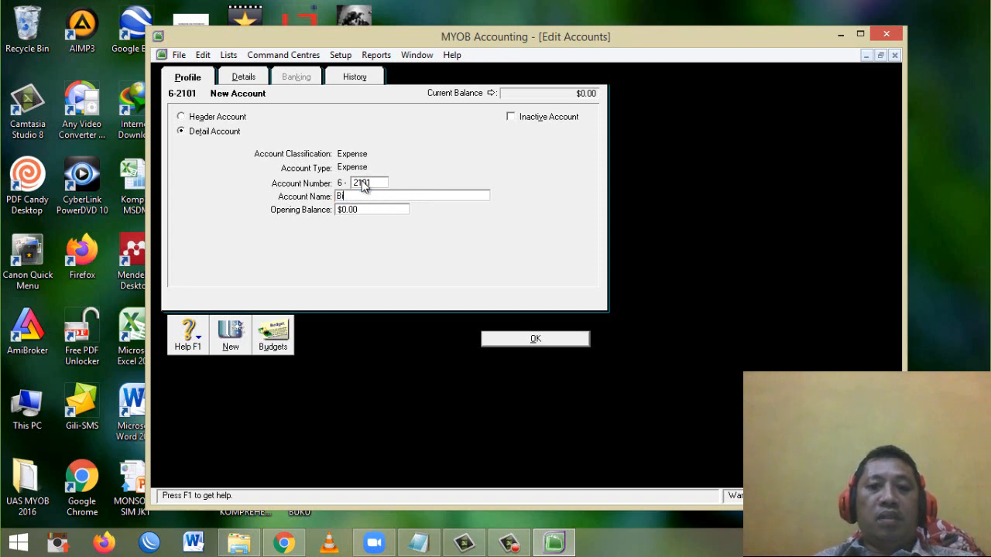
text(iaya Penginapan)
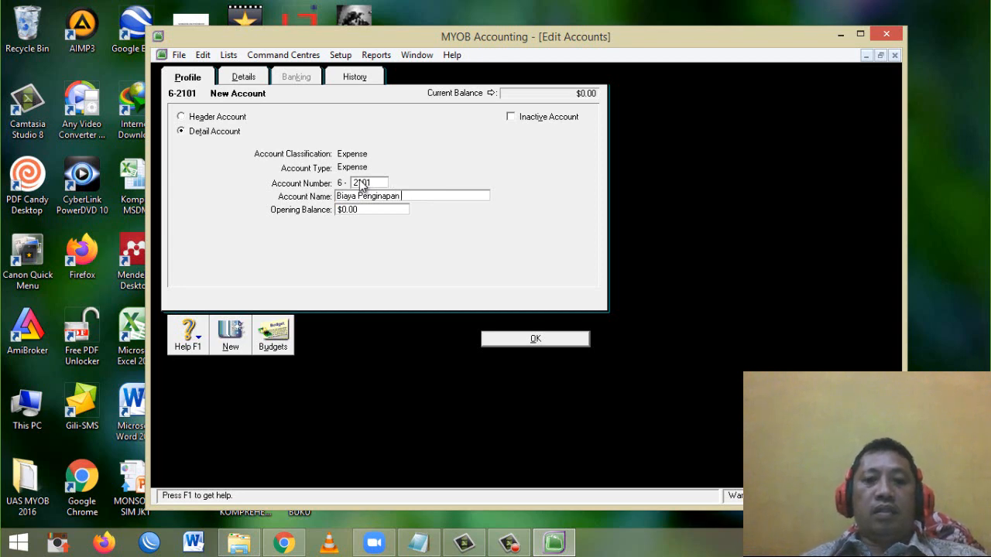
click(517, 345)
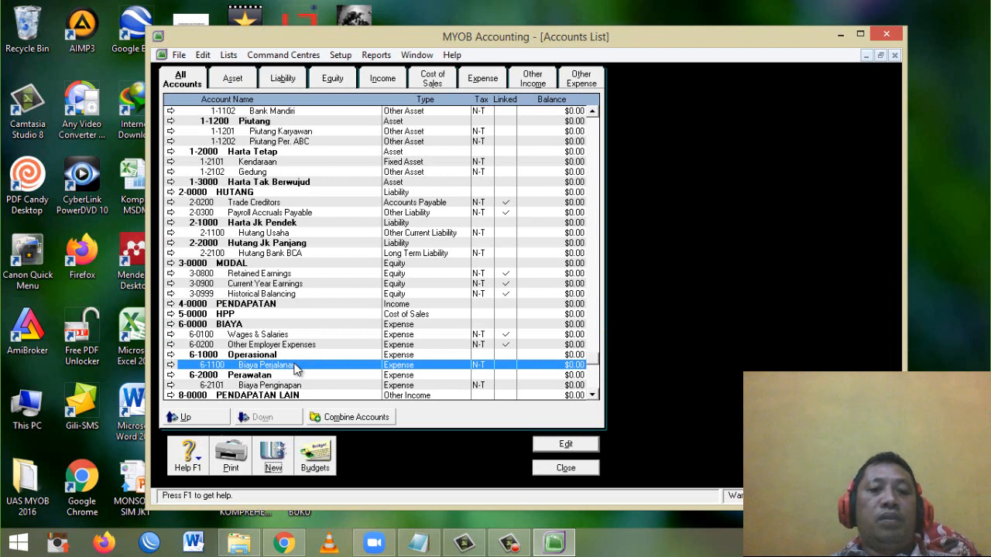
Renumber the Biaya Penginapan account to 6-1101 so it belongs under Operasional, and save it.
scroll(297, 369, down, 1)
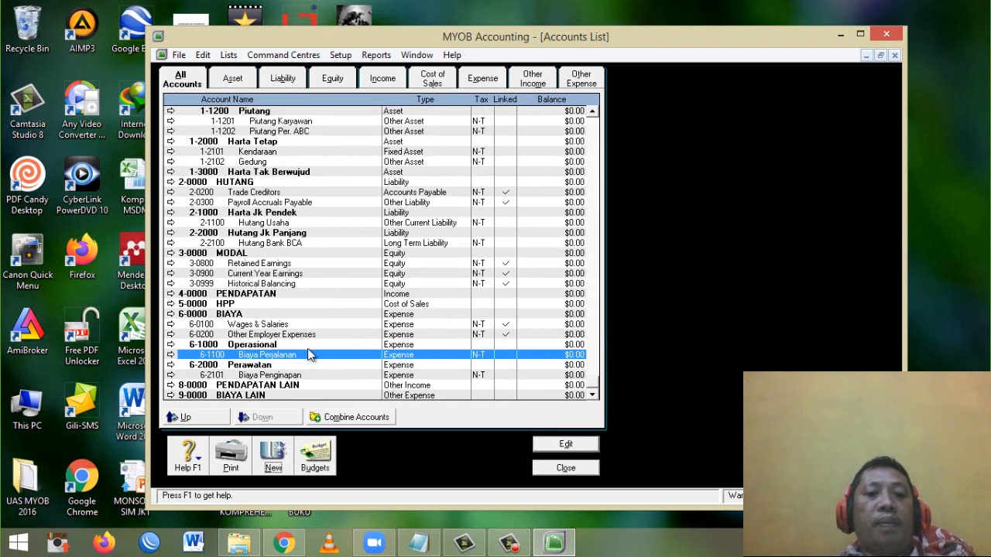
click(220, 377)
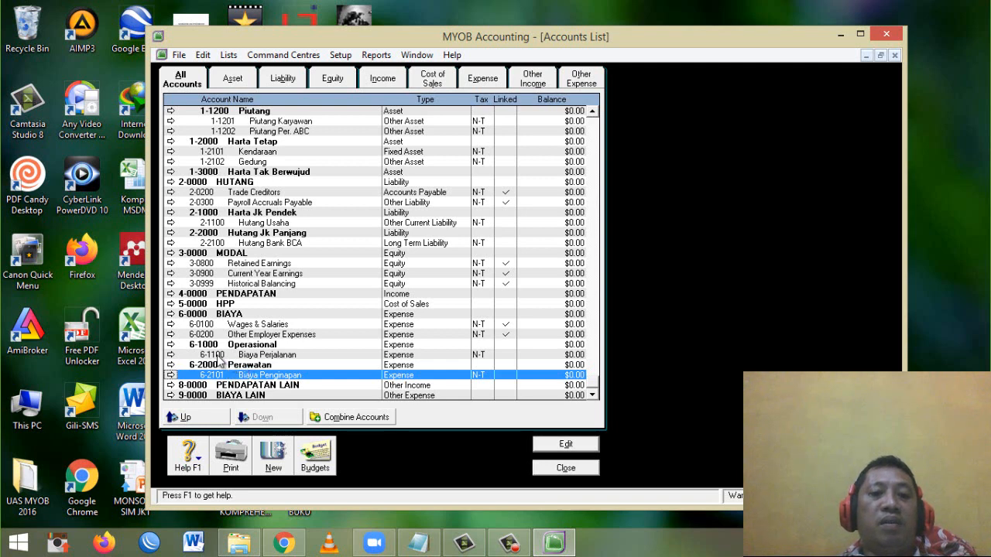
click(220, 356)
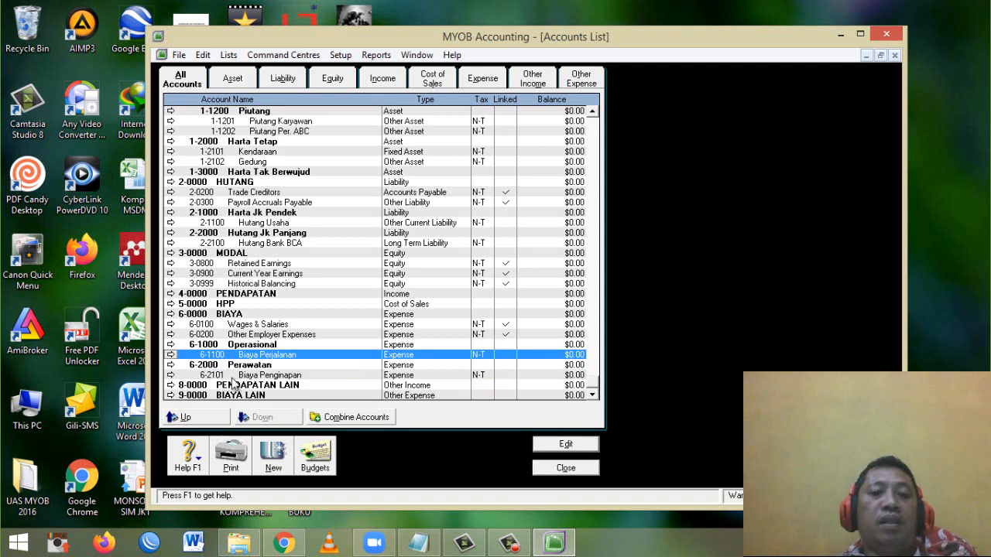
click(232, 377)
double_click(234, 377)
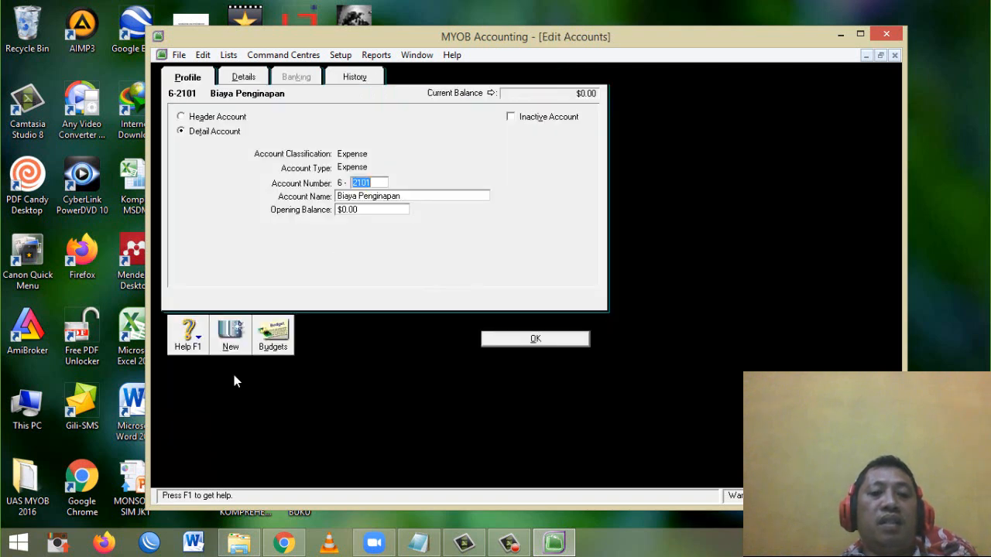
text(1101)
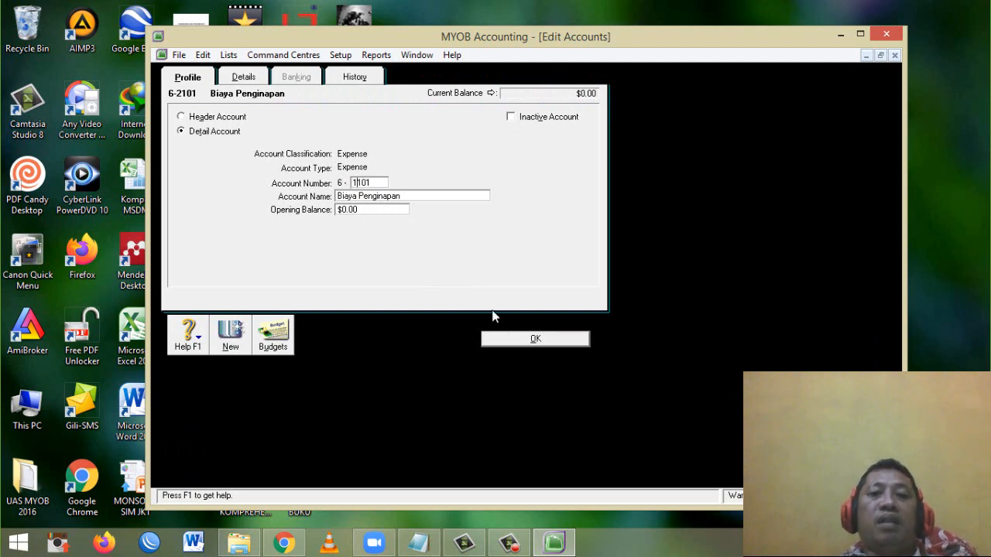
click(513, 345)
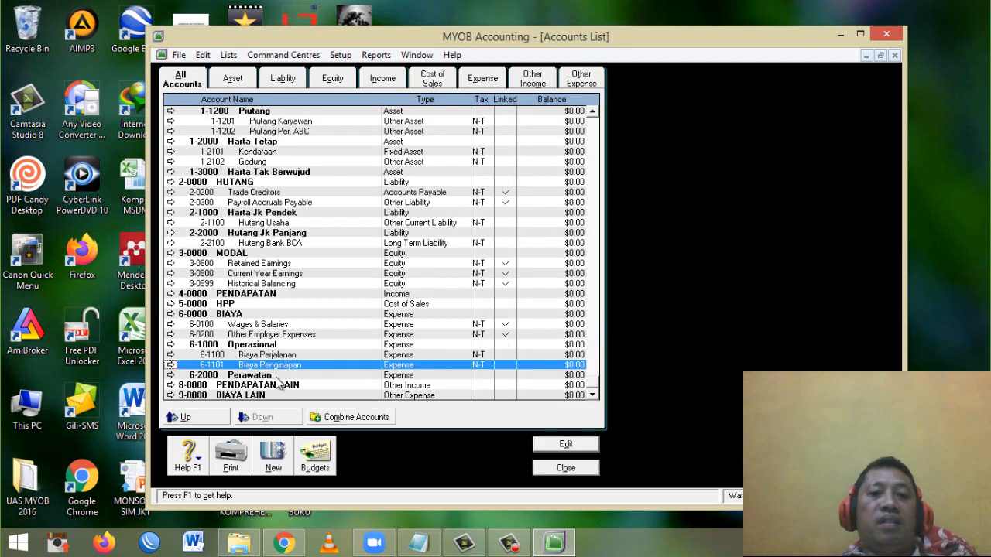
click(232, 356)
click(234, 364)
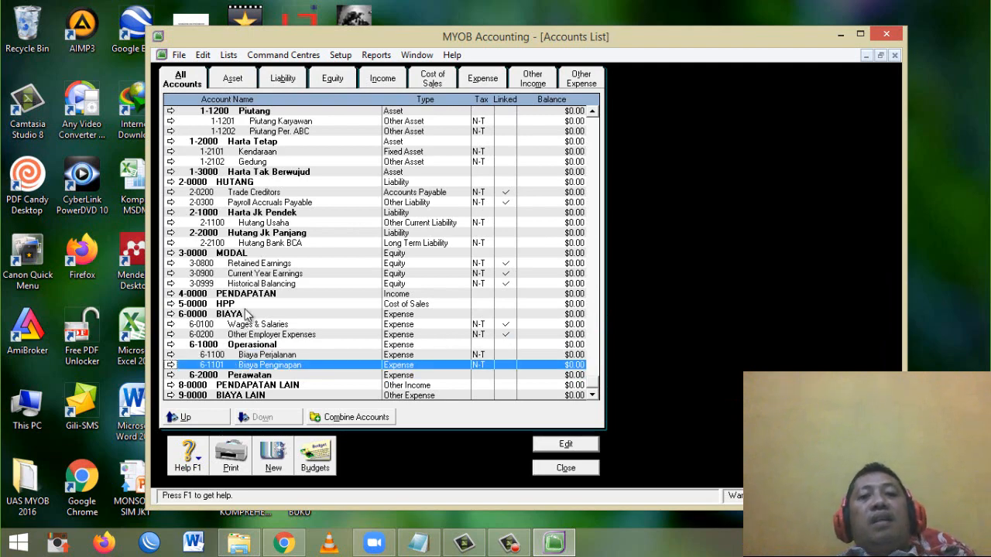
Review the full accounts list from HARTA down to BIAYA, including the default bank accounts such as Cheque Account and Electronic Clearing Account.
scroll(254, 338, up, 4)
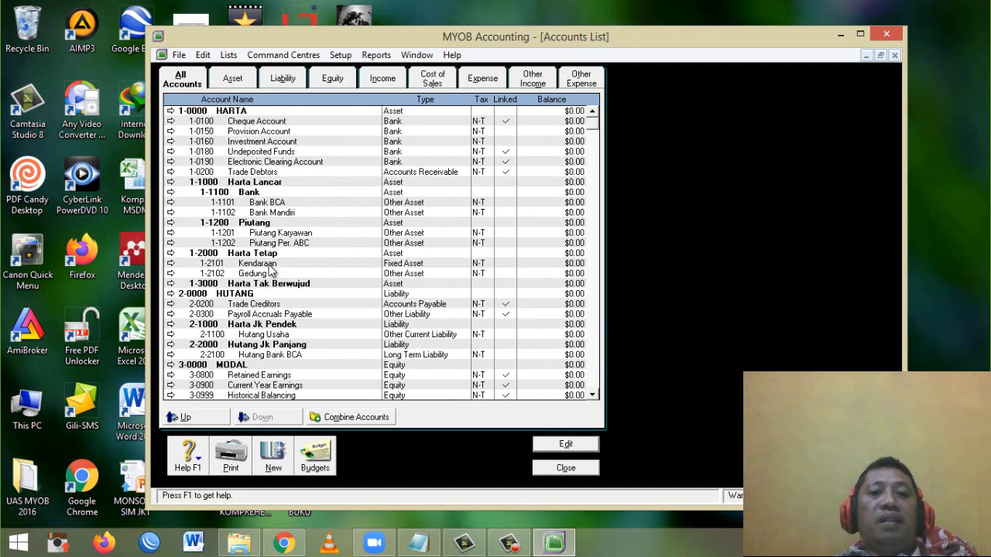
scroll(266, 268, down, 3)
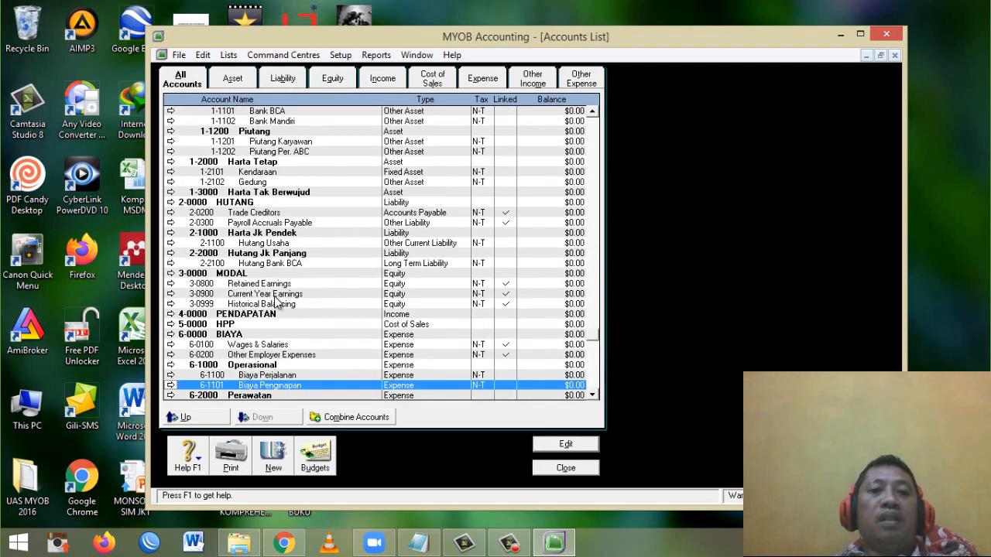
scroll(276, 299, up, 3)
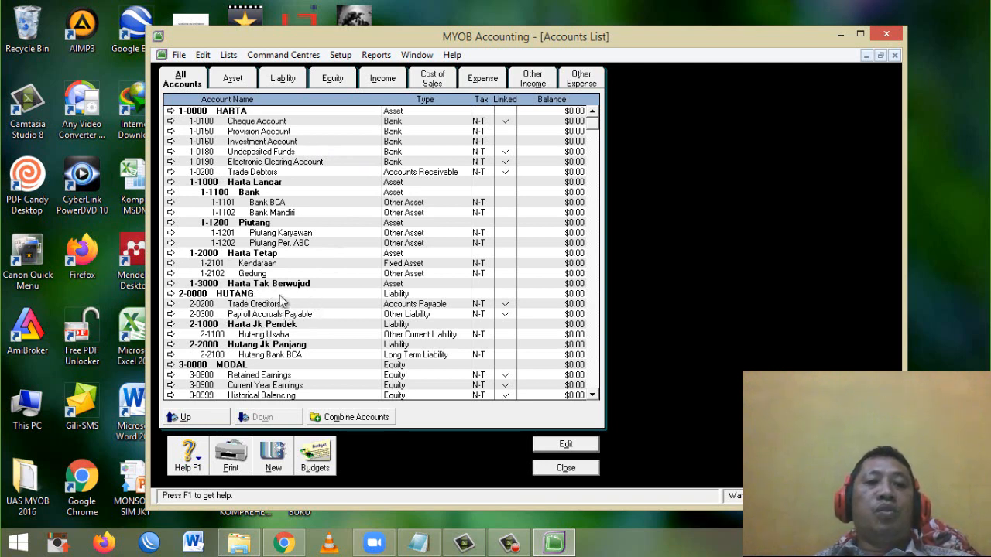
click(245, 121)
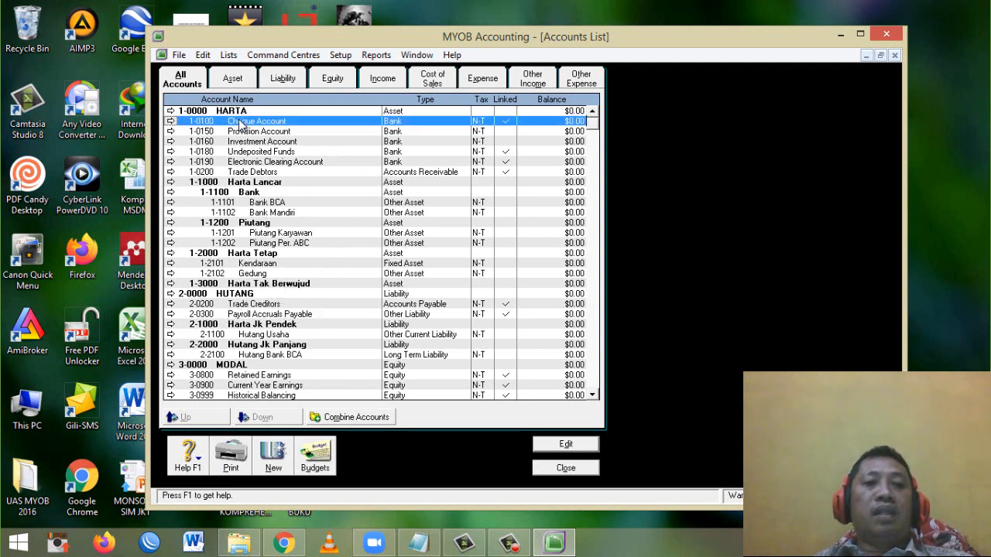
click(242, 162)
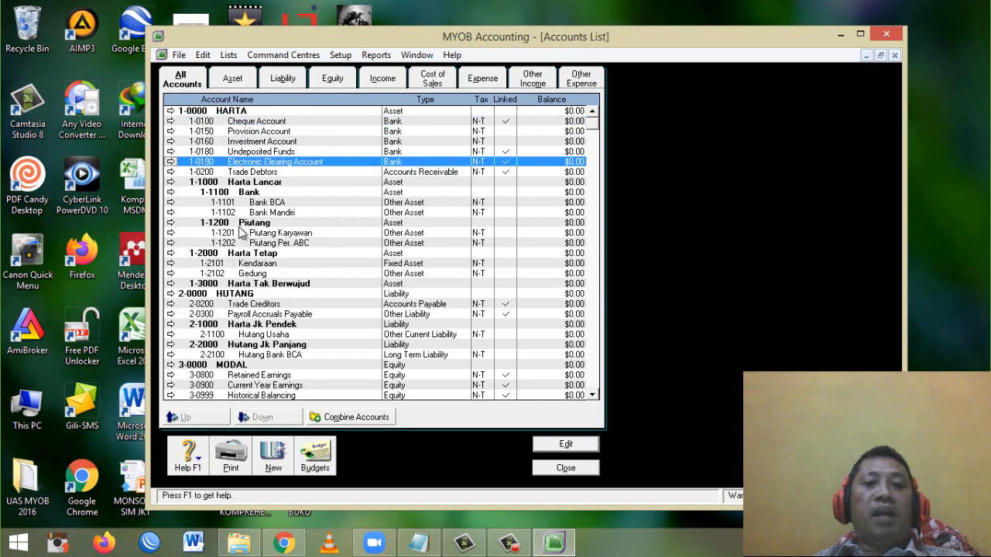
scroll(244, 232, down, 3)
scroll(263, 329, up, 3)
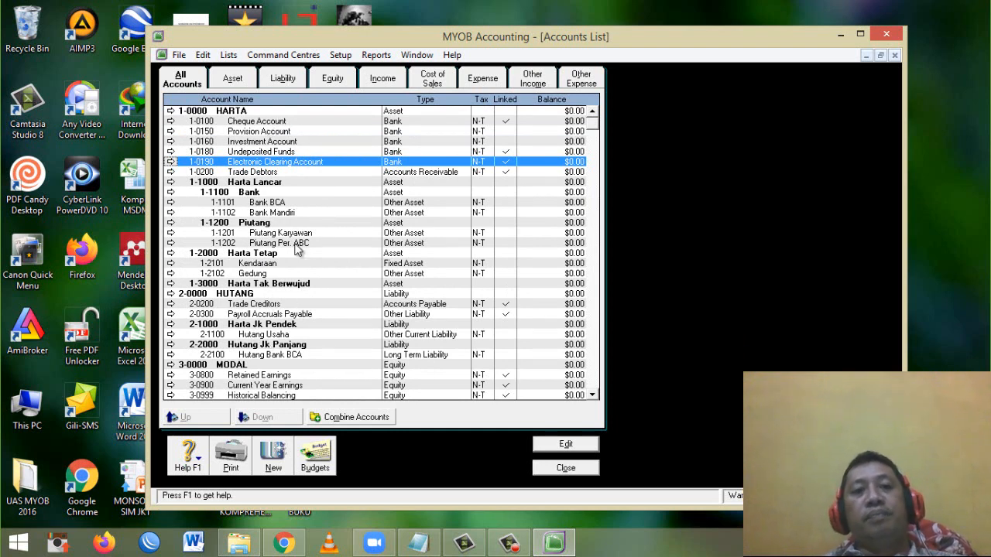
Examine the accounts by classification for Asset, Liability, Equity and Income, and check the complete list through to BIAYA LAIN.
click(234, 77)
click(282, 78)
click(336, 79)
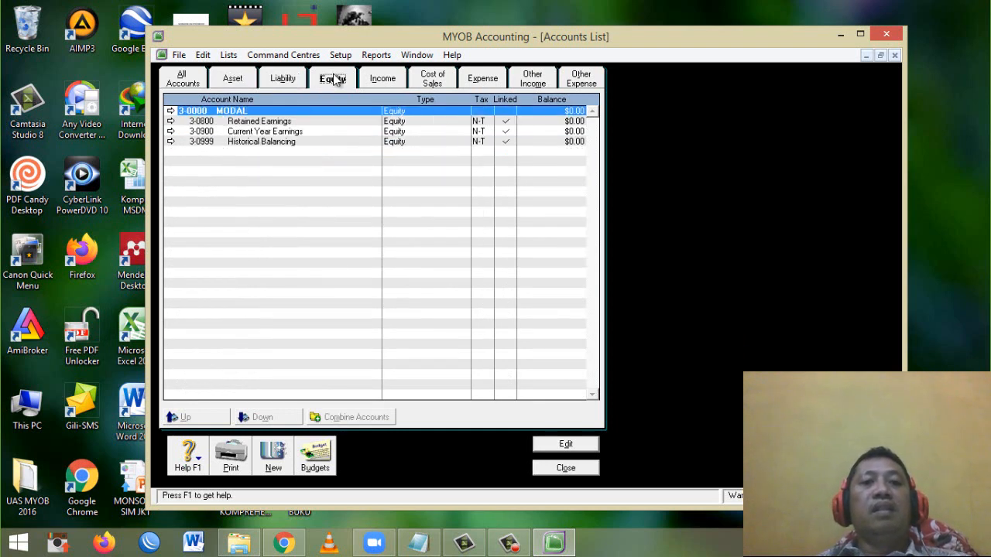
click(281, 81)
click(240, 80)
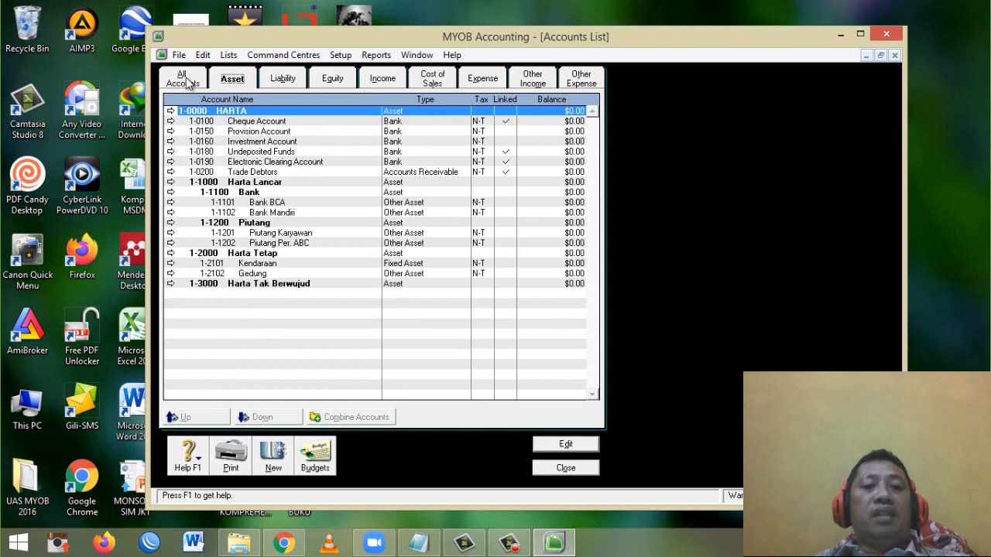
click(291, 81)
click(329, 80)
click(382, 81)
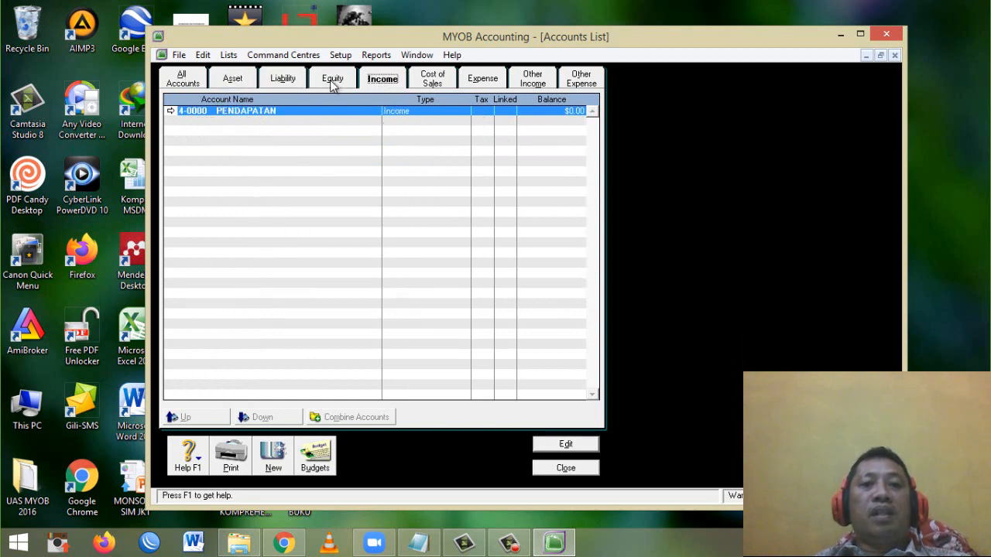
click(334, 81)
click(285, 80)
click(238, 82)
click(190, 82)
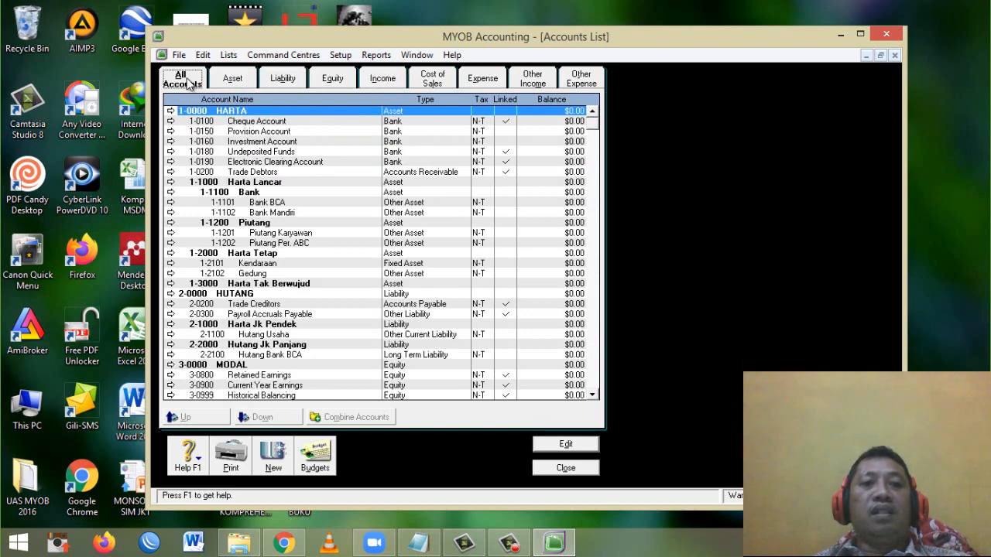
click(235, 82)
click(282, 81)
click(333, 80)
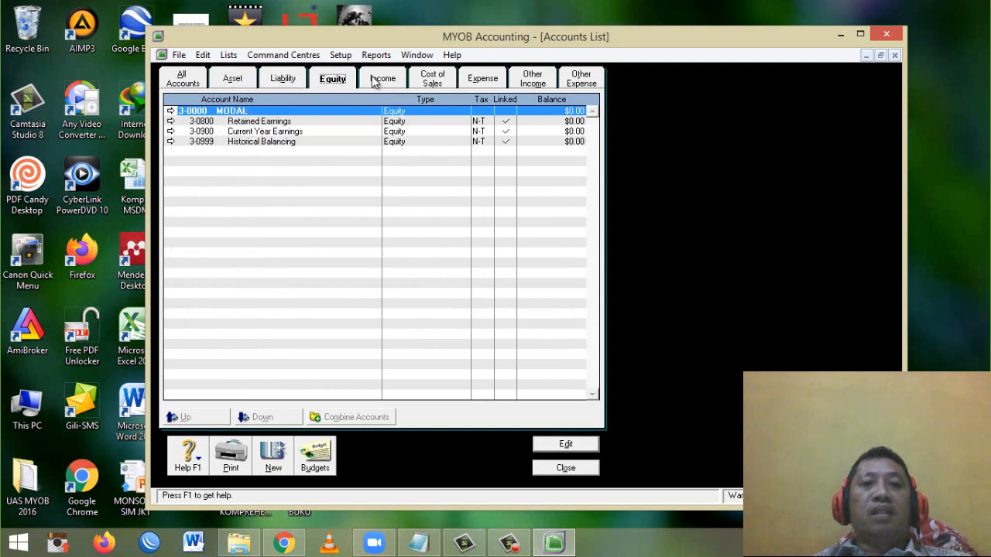
click(382, 80)
click(321, 82)
click(283, 81)
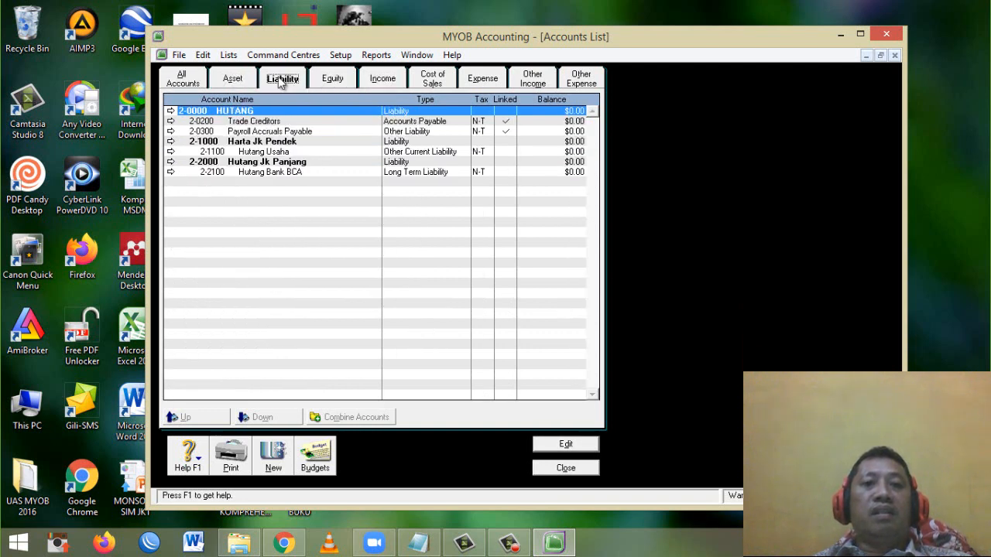
click(233, 84)
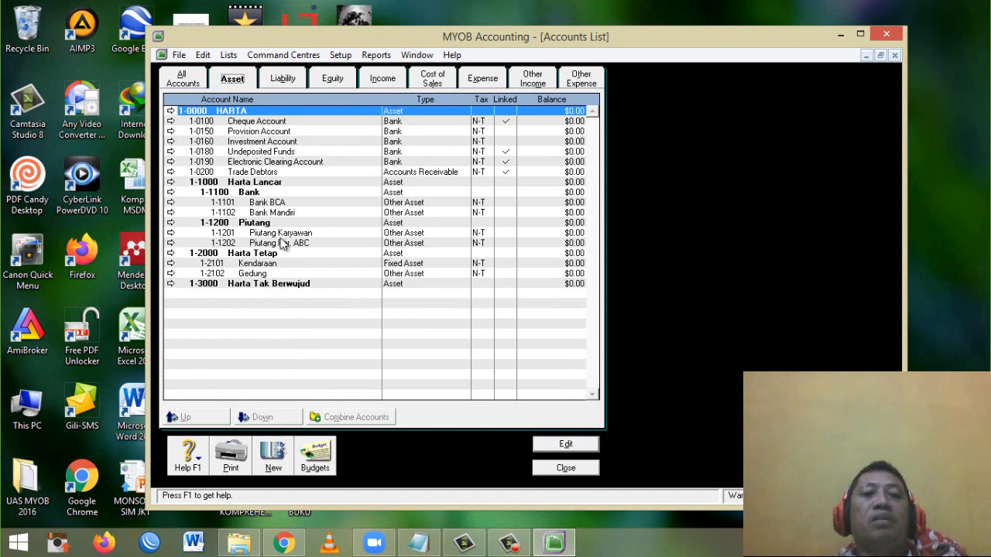
click(184, 82)
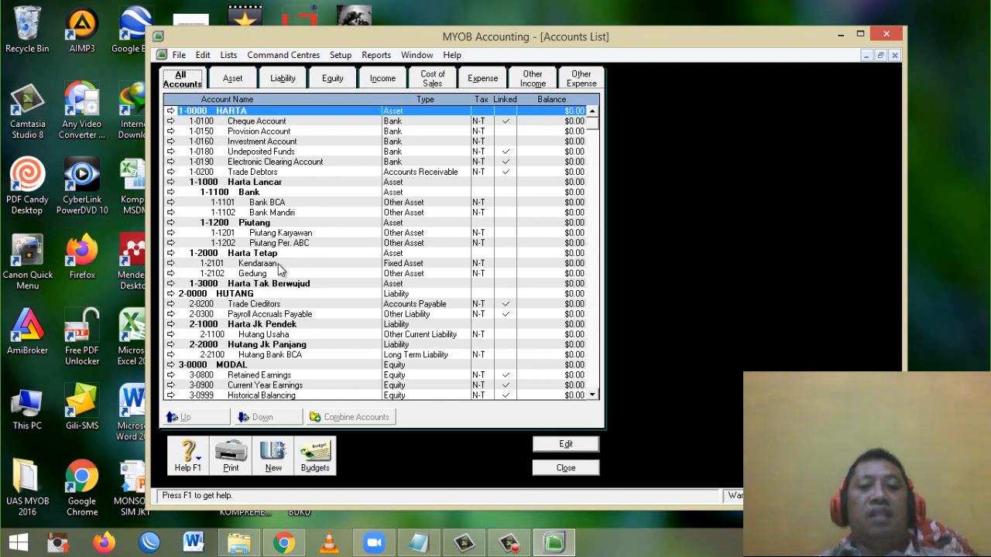
scroll(287, 315, down, 3)
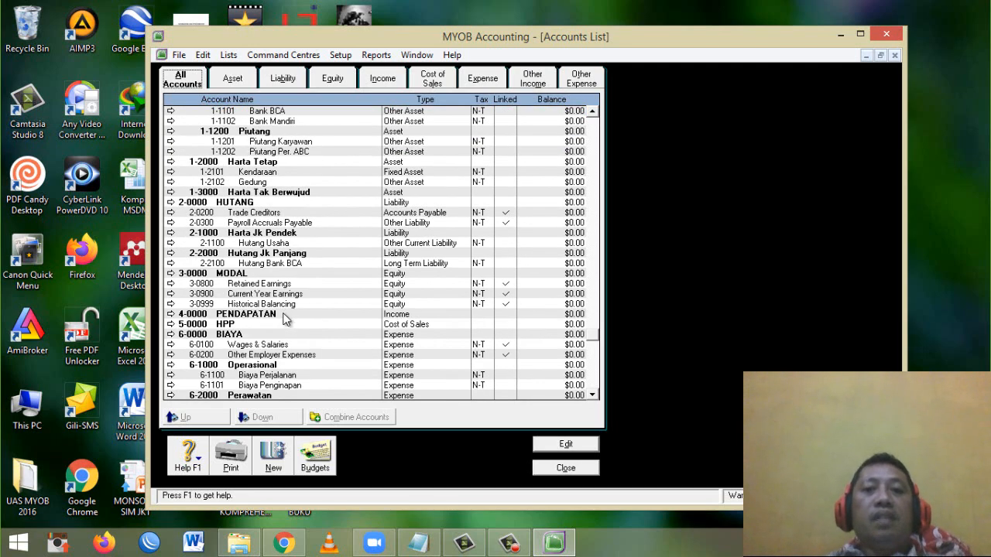
scroll(286, 321, up, 3)
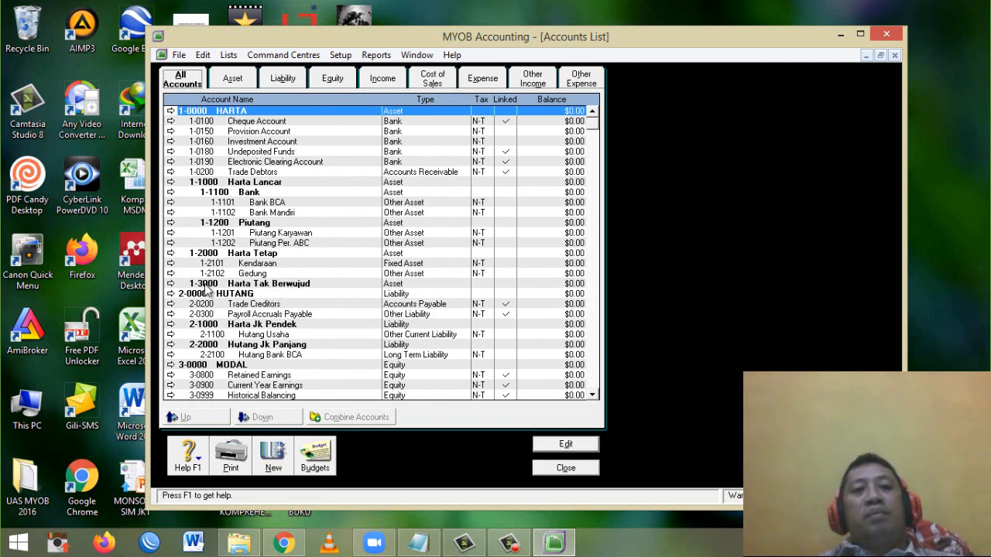
click(258, 313)
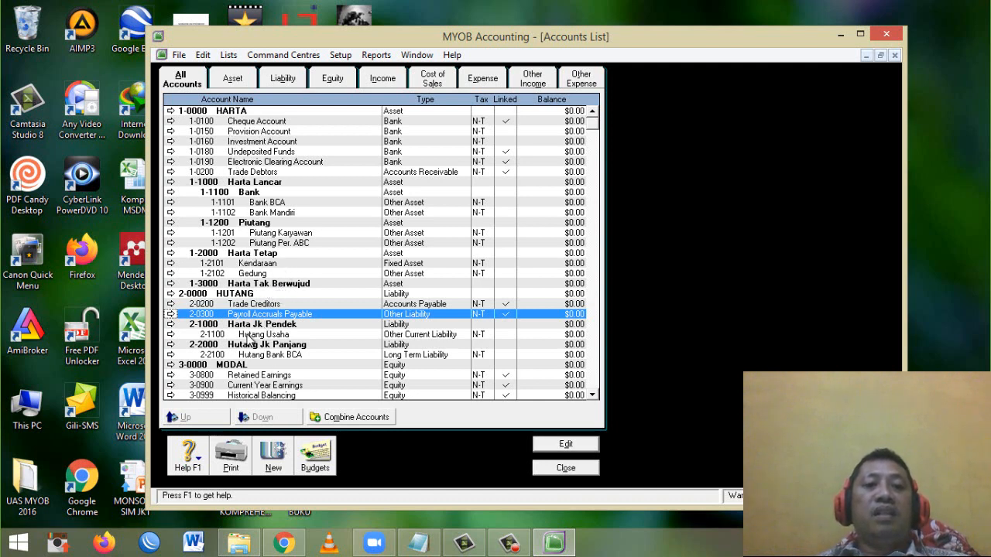
scroll(247, 333, down, 4)
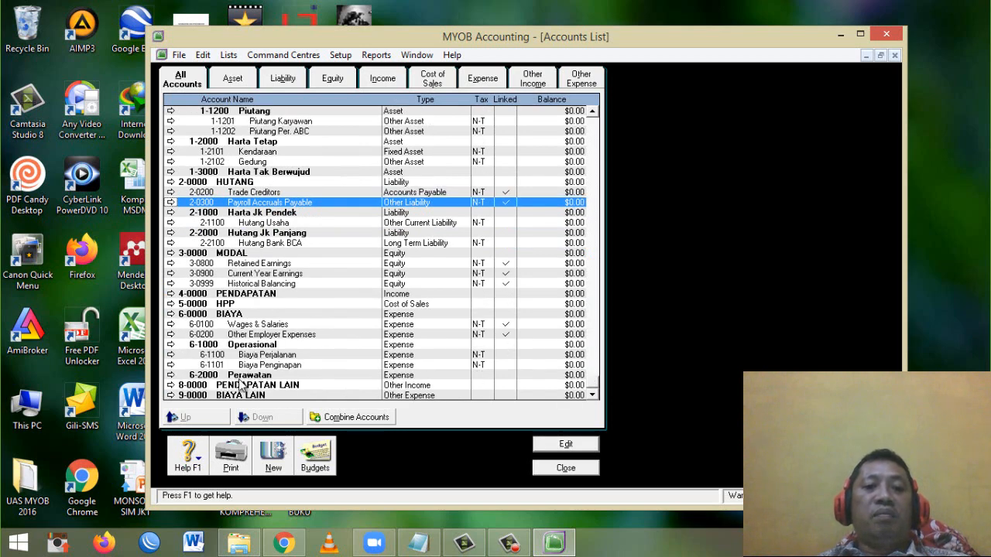
click(253, 335)
click(250, 264)
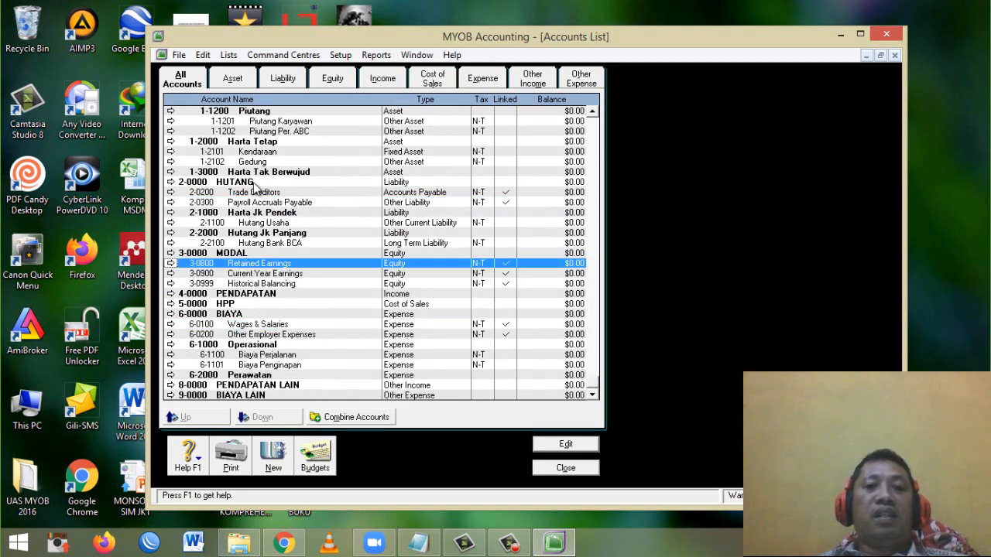
scroll(261, 199, up, 1)
scroll(260, 206, up, 3)
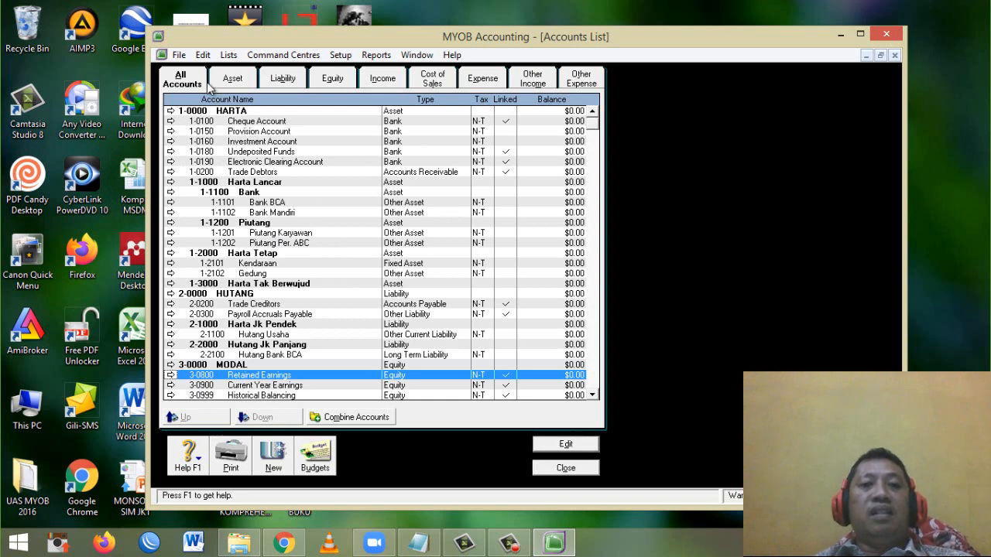
Close the accounts list and exit the accounting program without backing up the company file.
click(569, 469)
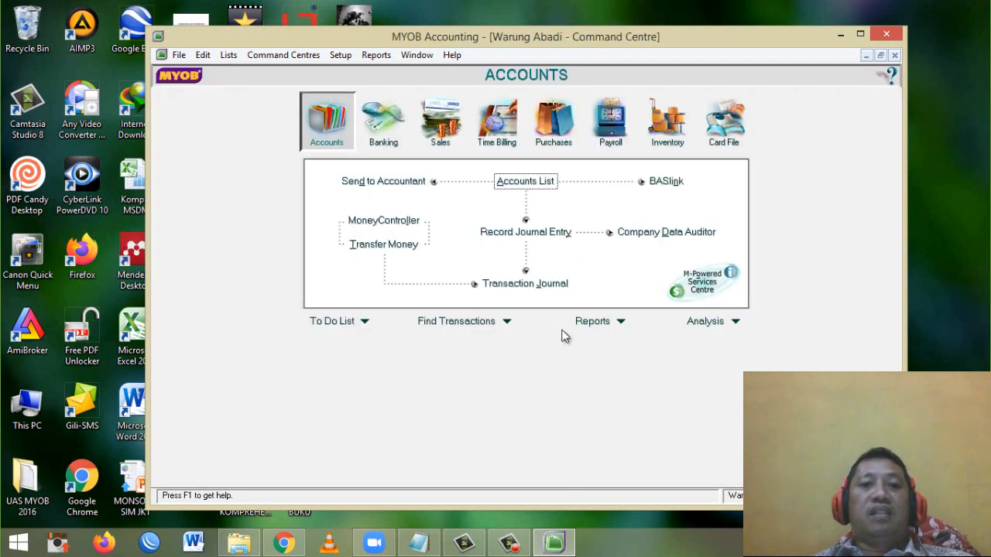
click(180, 56)
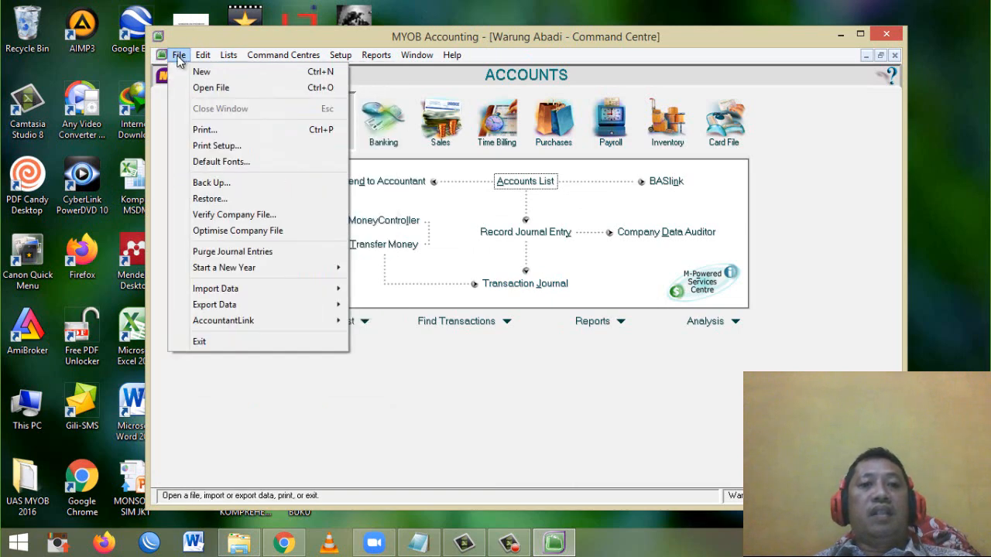
click(213, 343)
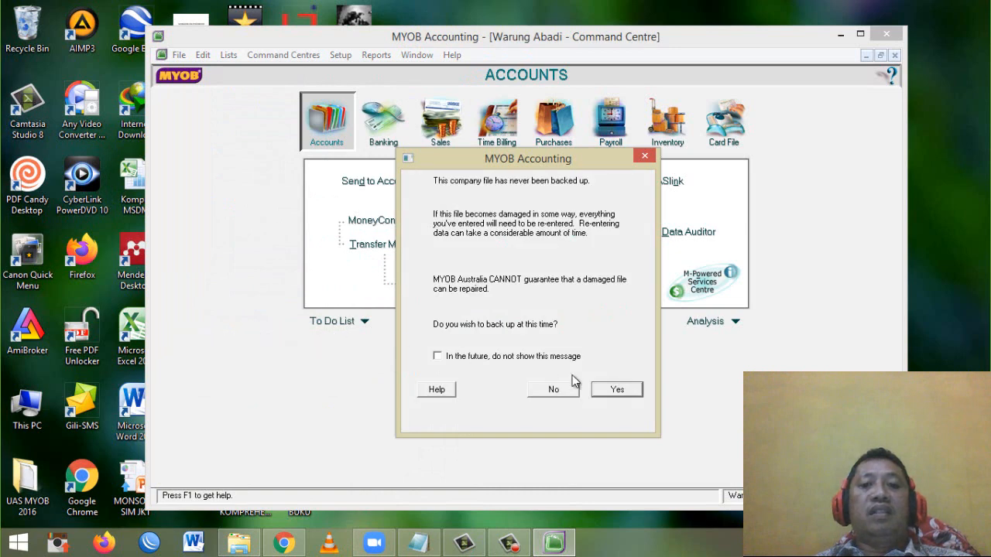
click(551, 392)
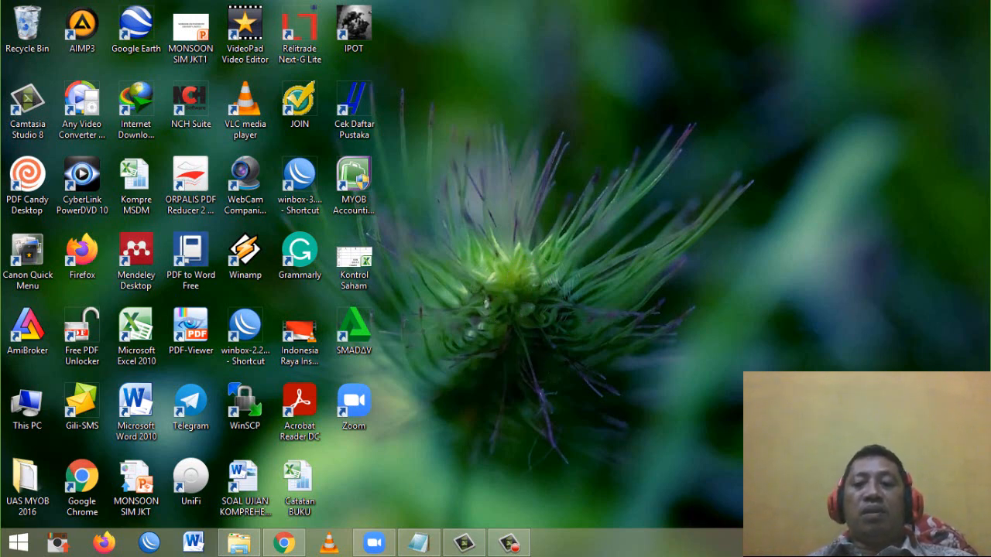
click(510, 543)
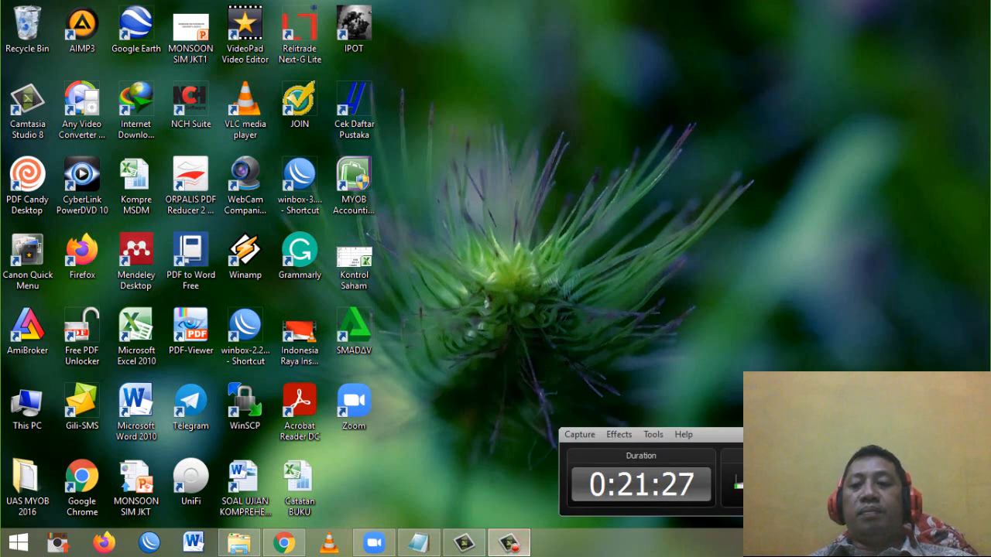